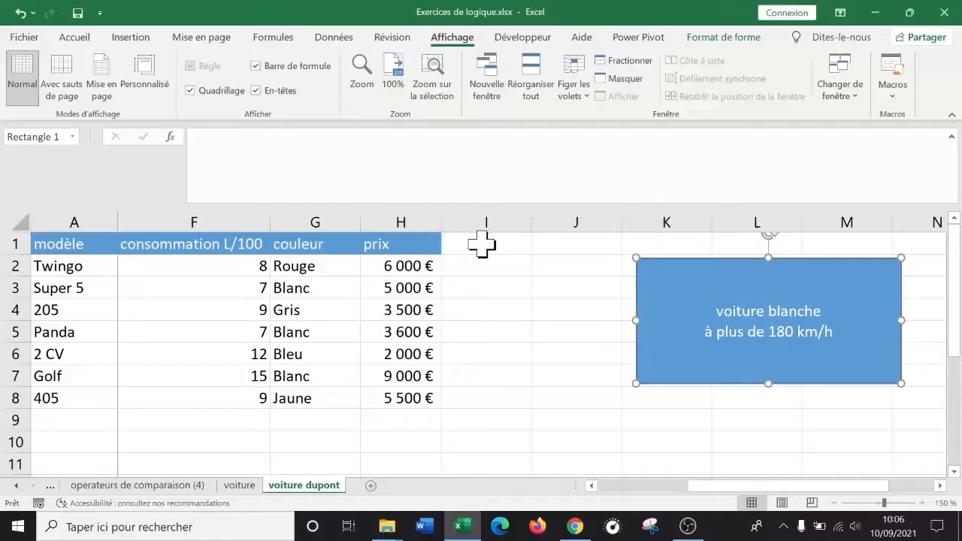
# - Add the header "blanche" in cell I1, beside the prix column of the car table
pyautogui.click(482, 243)
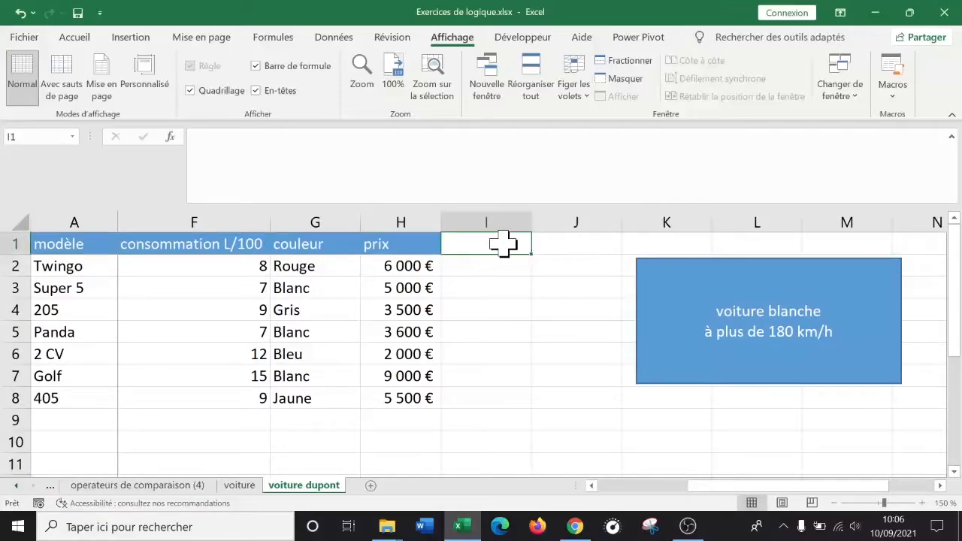
pyautogui.doubleClick(504, 244)
pyautogui.press('Return')
pyautogui.click(493, 240)
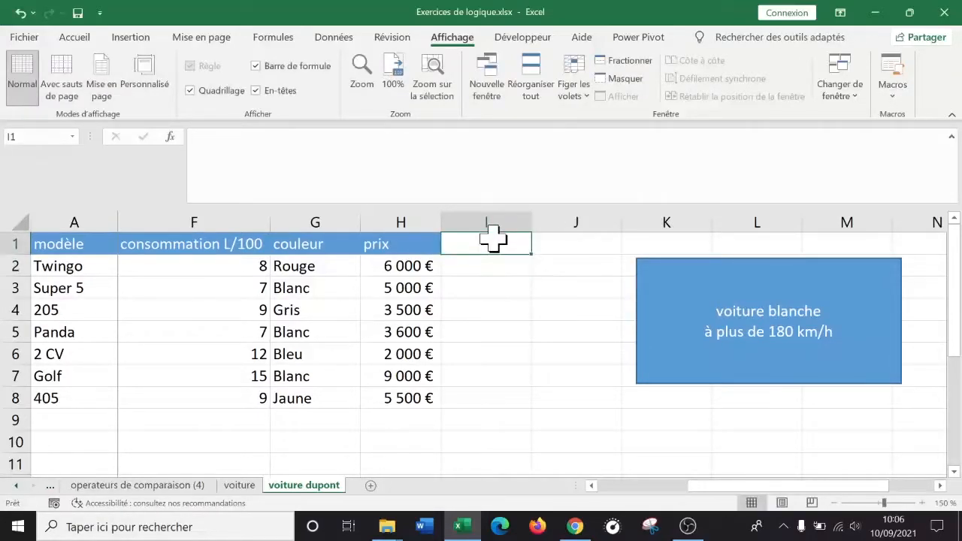
pyautogui.write('bkl')
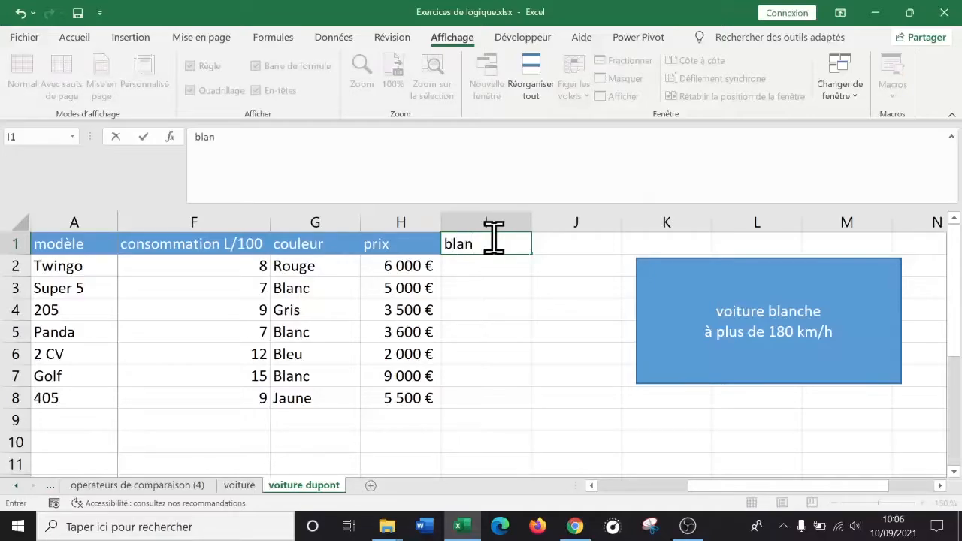
pyautogui.press('Return')
pyautogui.press('Up')
pyautogui.press('Down')
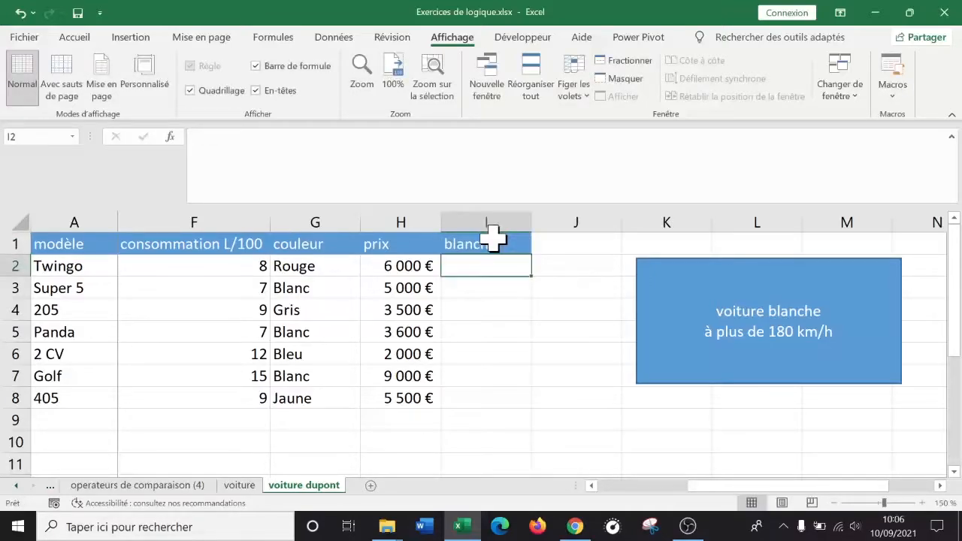
# - Enter the formula =G2="blanc" in I2 and fill it down the blanche column to I8
pyautogui.write('=')
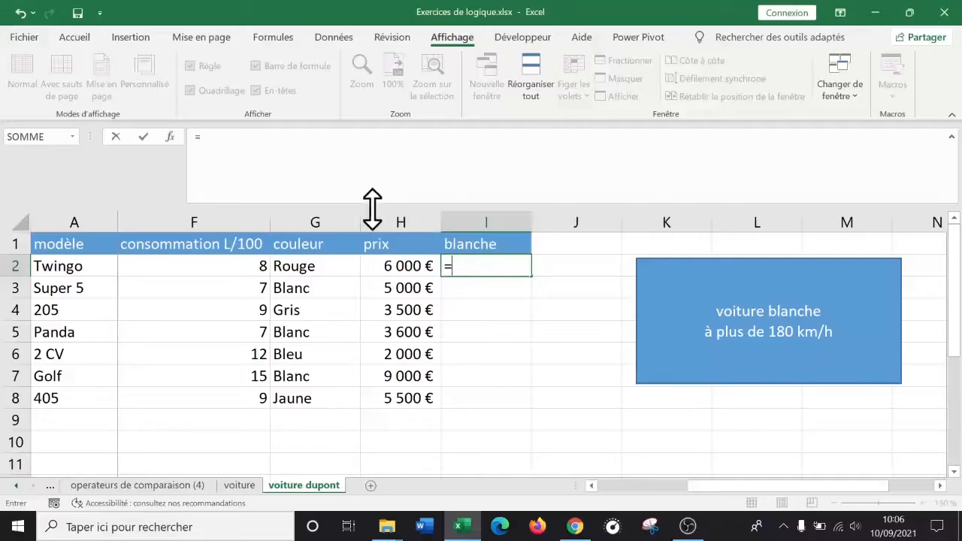
pyautogui.click(287, 275)
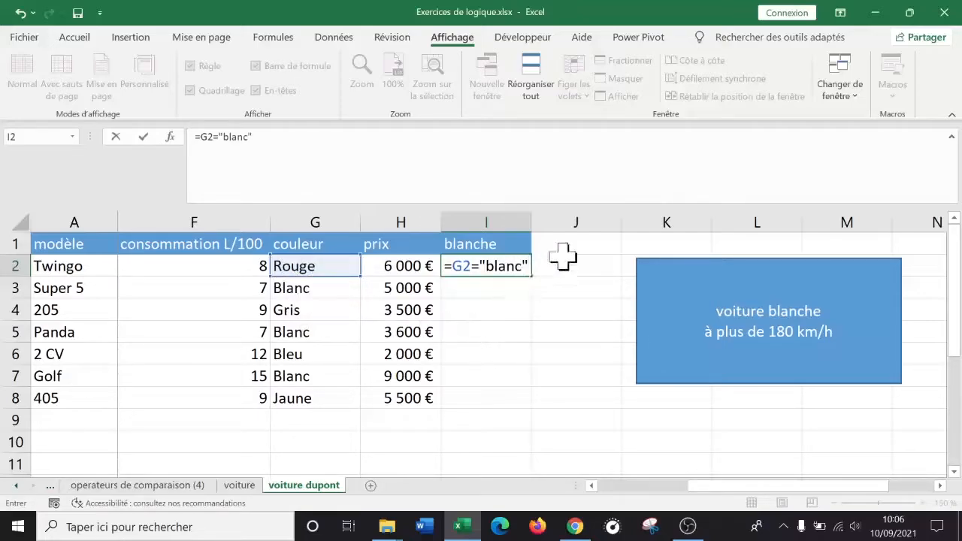
pyautogui.press('Return')
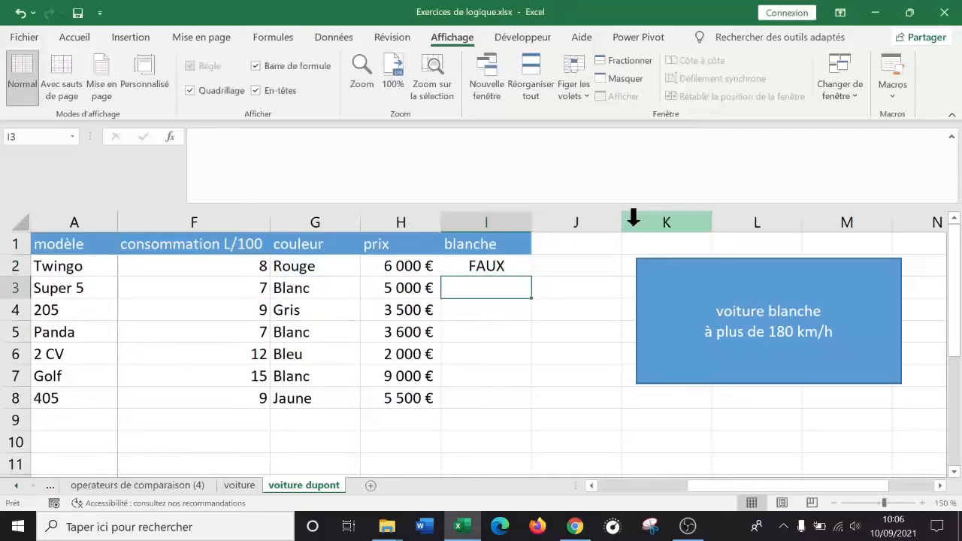
pyautogui.click(521, 272)
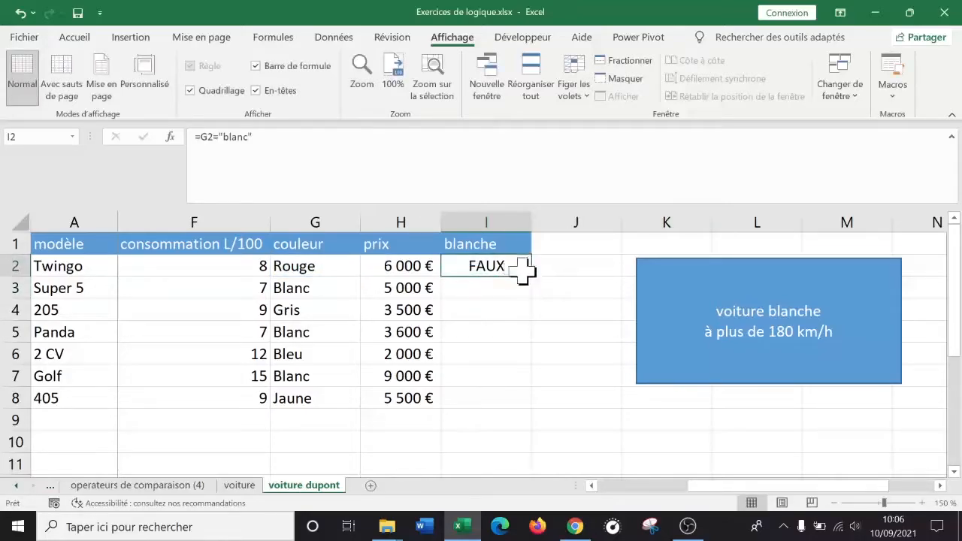
pyautogui.moveTo(530, 277); pyautogui.dragTo(516, 403)
# - Review the Super 5, Panda and Golf rows one by one against the blanche column
pyautogui.click(13, 288)
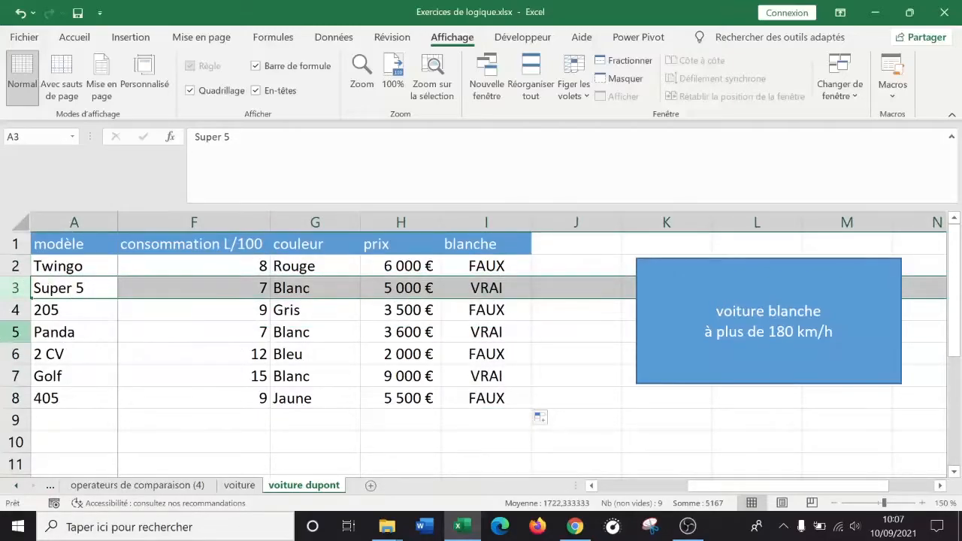
pyautogui.click(13, 333)
pyautogui.click(14, 376)
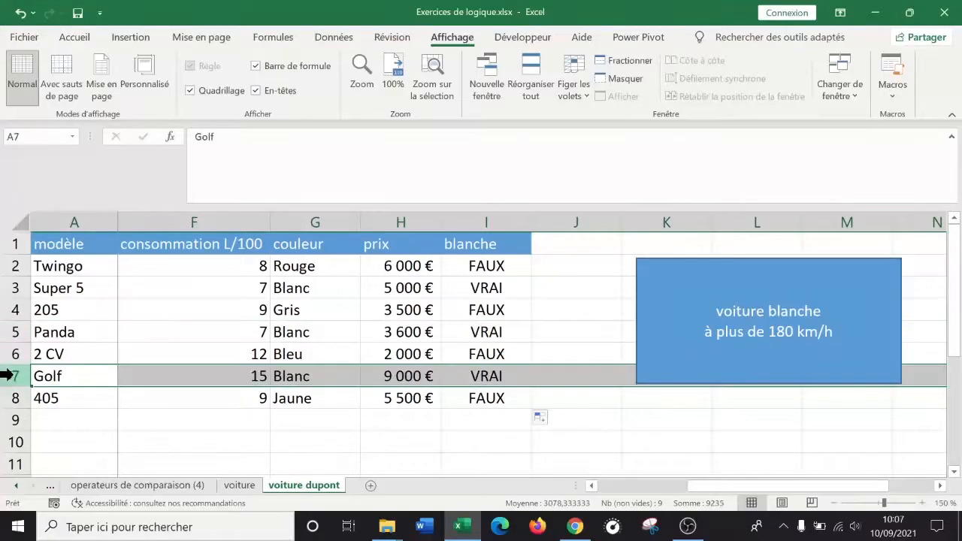
# - Add the header "plus de 180" in cell J1, beside the blanche column
pyautogui.click(612, 310)
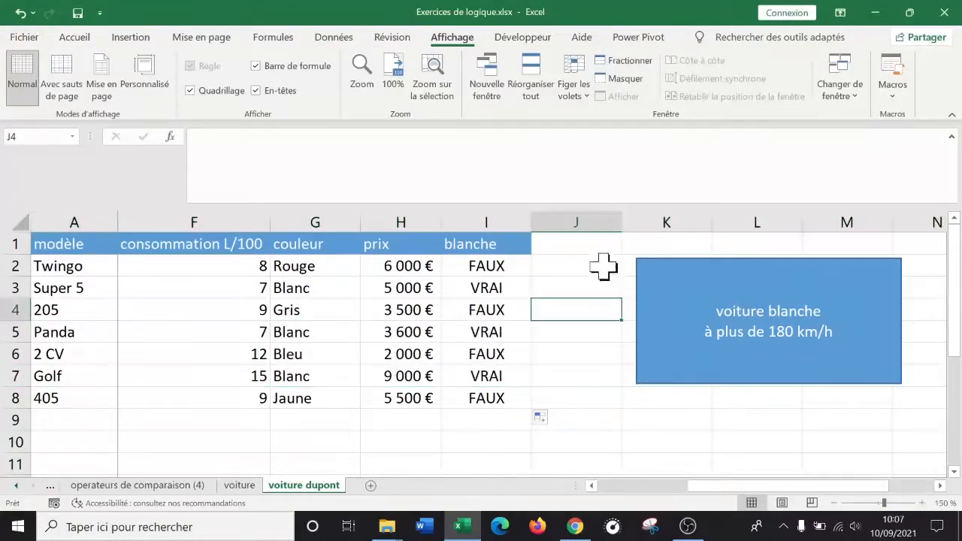
pyautogui.click(590, 248)
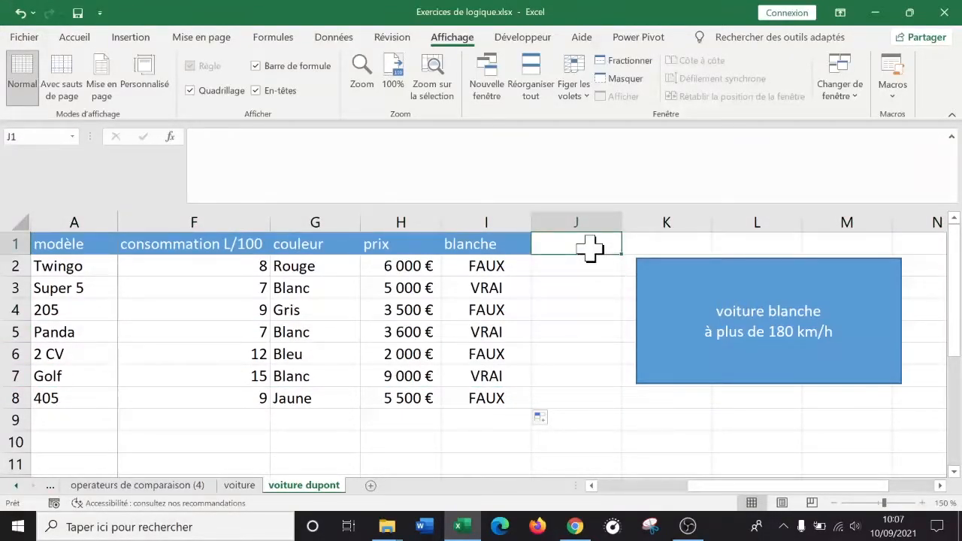
pyautogui.write('plus de 180')
pyautogui.press('Return')
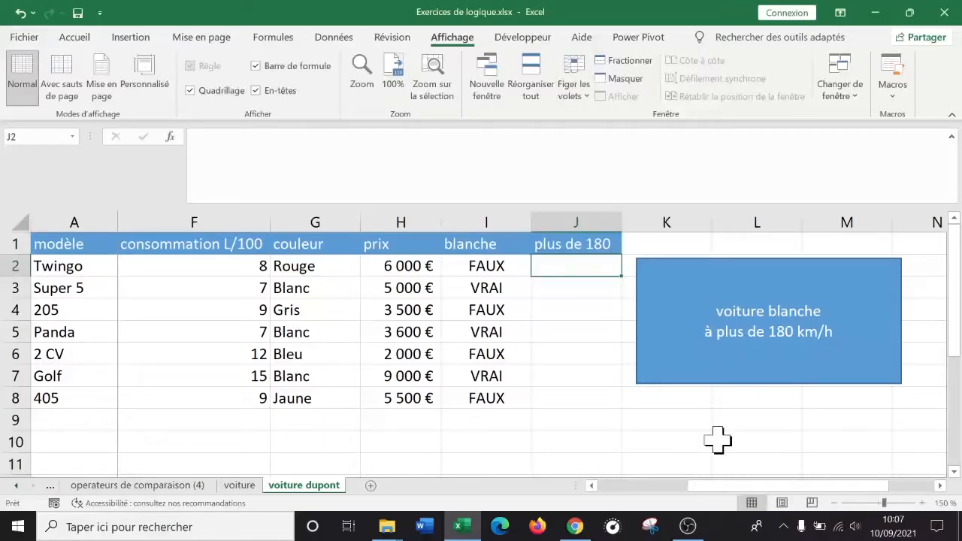
# - Enter the formula =E2>180 in J2 to test the vitesse value, and fill it down to J8
pyautogui.write('=')
pyautogui.moveTo(732, 487); pyautogui.dragTo(648, 487)
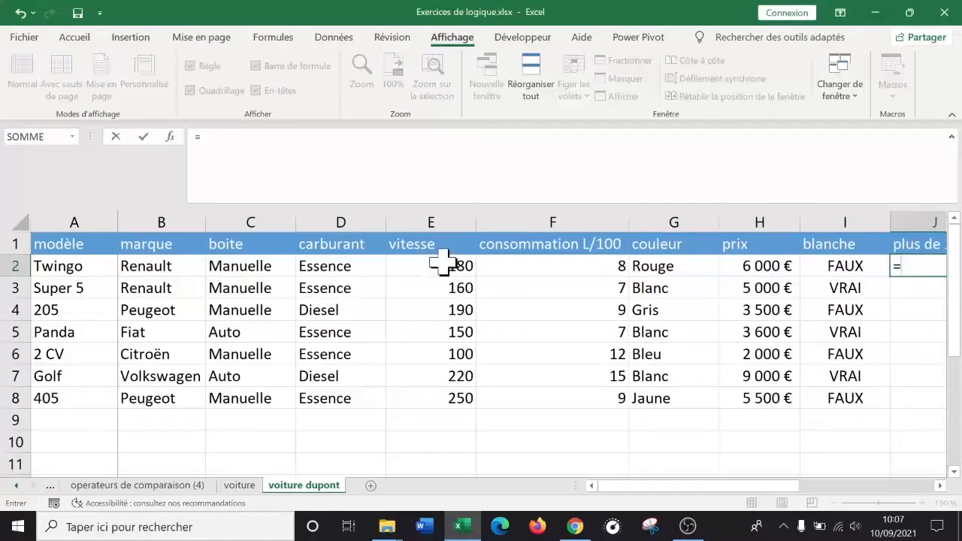
pyautogui.click(442, 261)
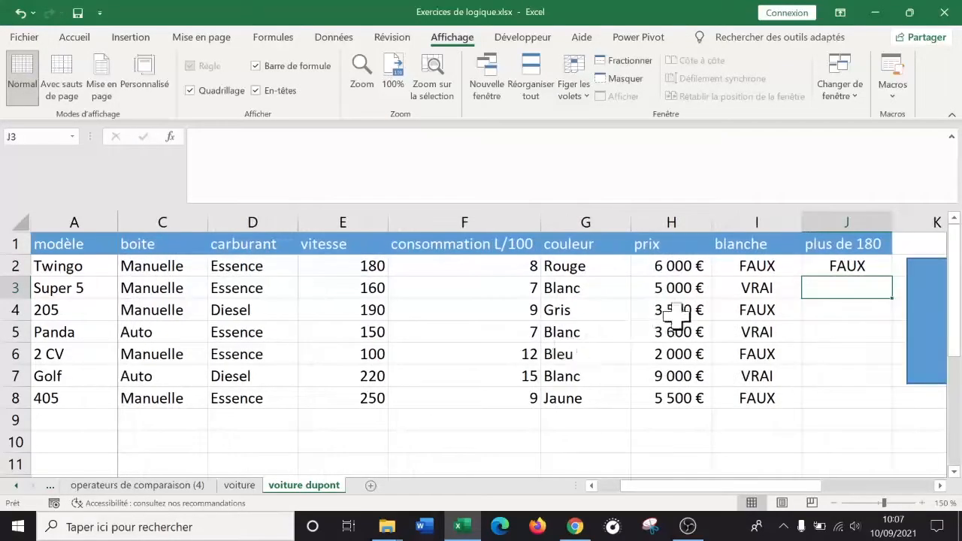
pyautogui.doubleClick(893, 277)
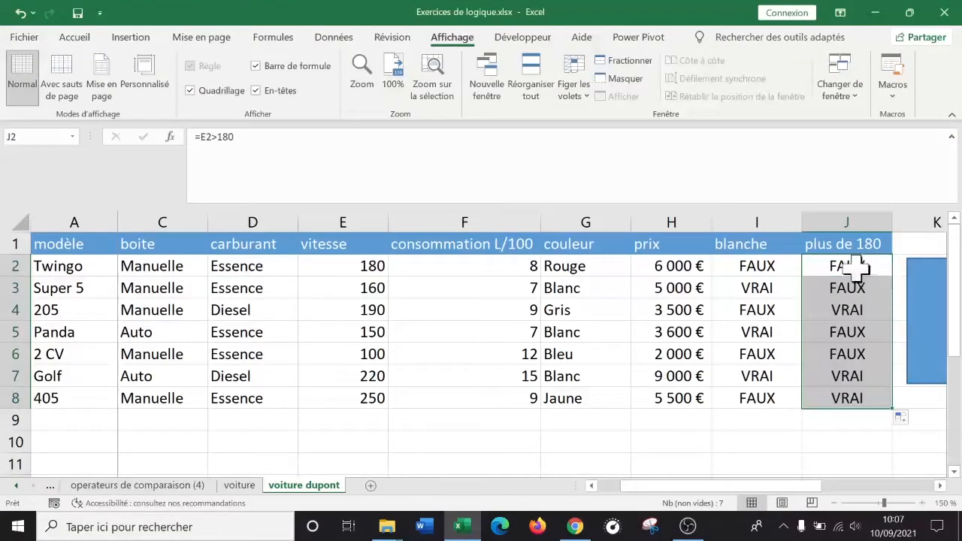
# - Review the 205, Golf and 405 rows one by one against the plus de 180 column
pyautogui.click(809, 309)
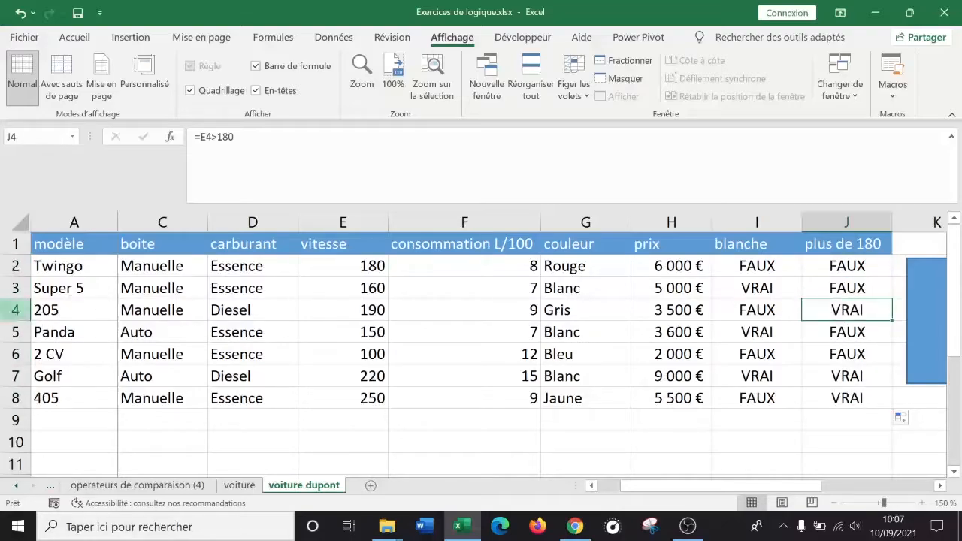
pyautogui.click(7, 306)
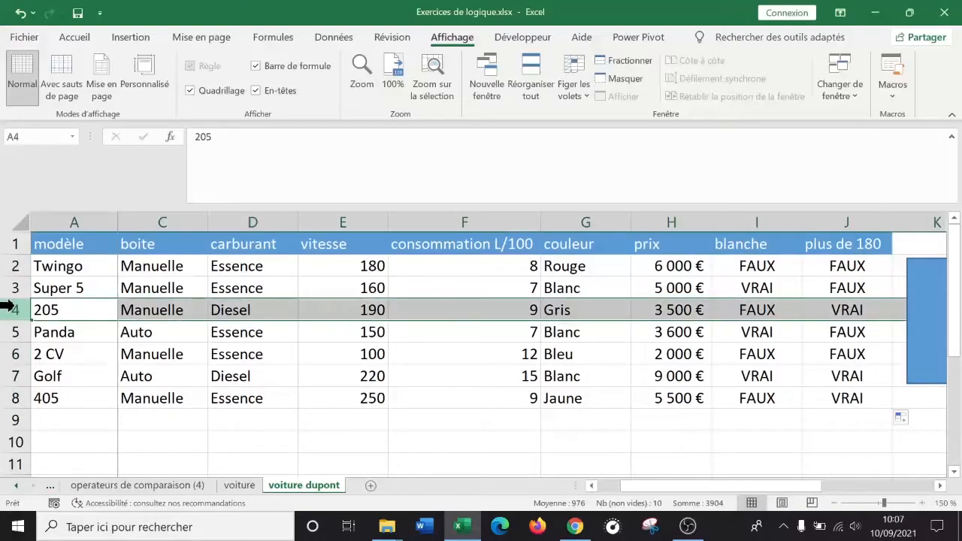
pyautogui.click(5, 375)
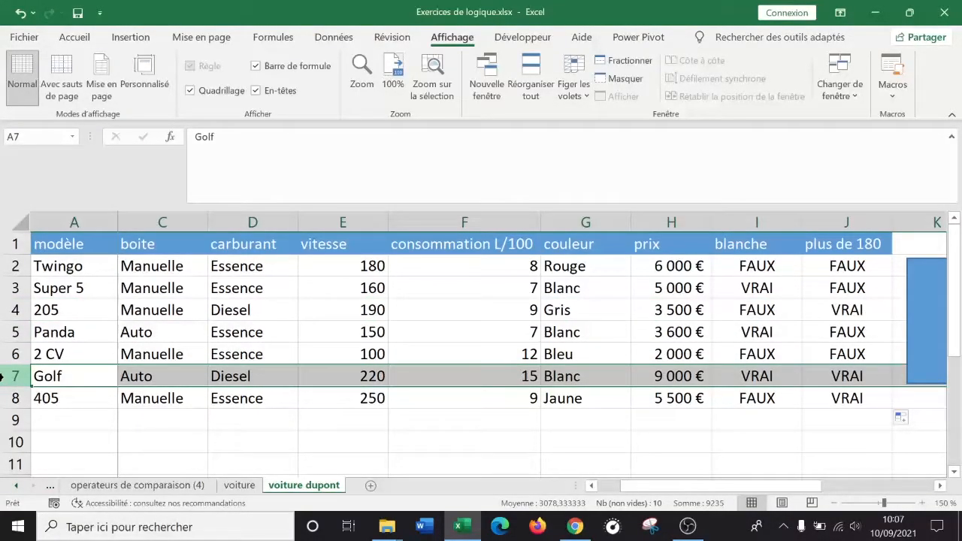
pyautogui.click(806, 331)
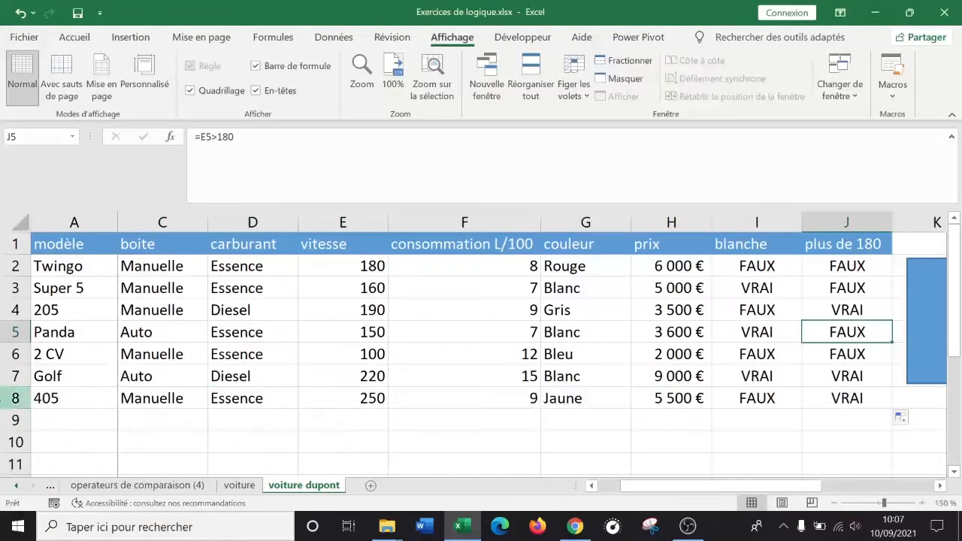
pyautogui.click(6, 397)
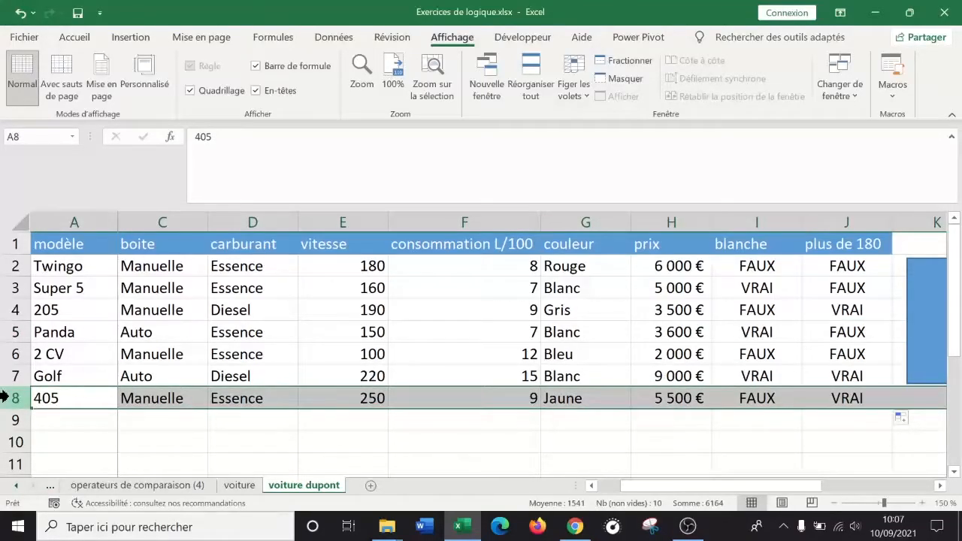
pyautogui.click(588, 359)
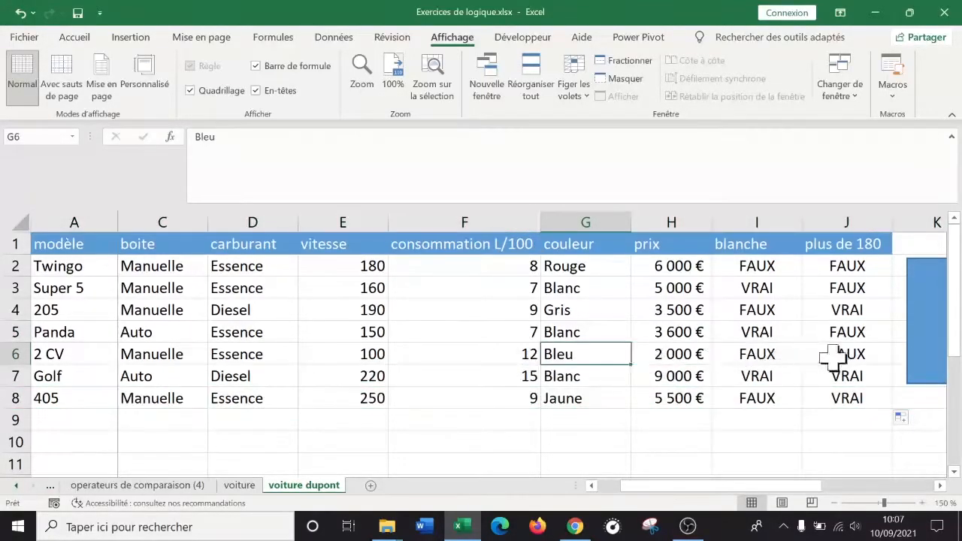
# - Set up a sort of the whole car table by the blanche column, ordered "Du plus grand au plus petit"
pyautogui.click(868, 401)
pyautogui.hotkey('ctrl', 'a')
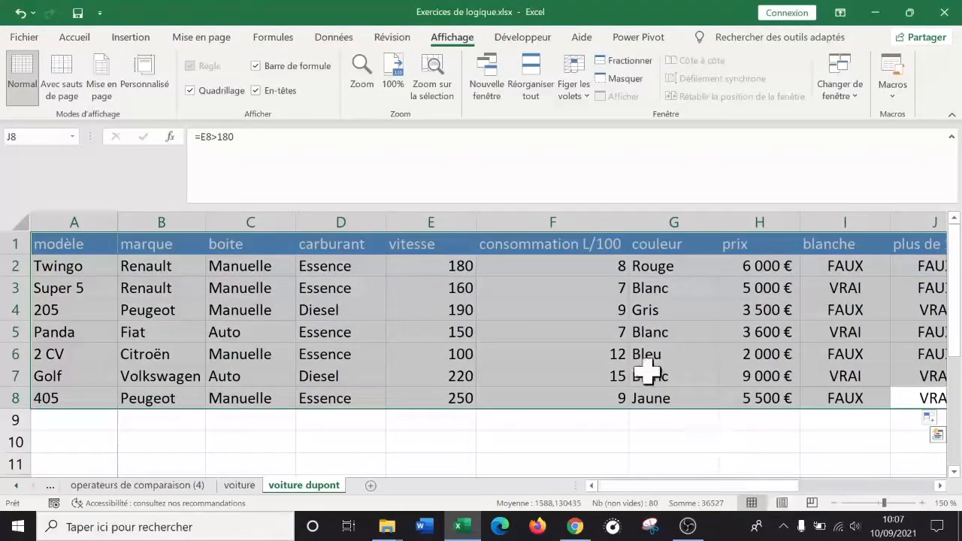
pyautogui.click(340, 40)
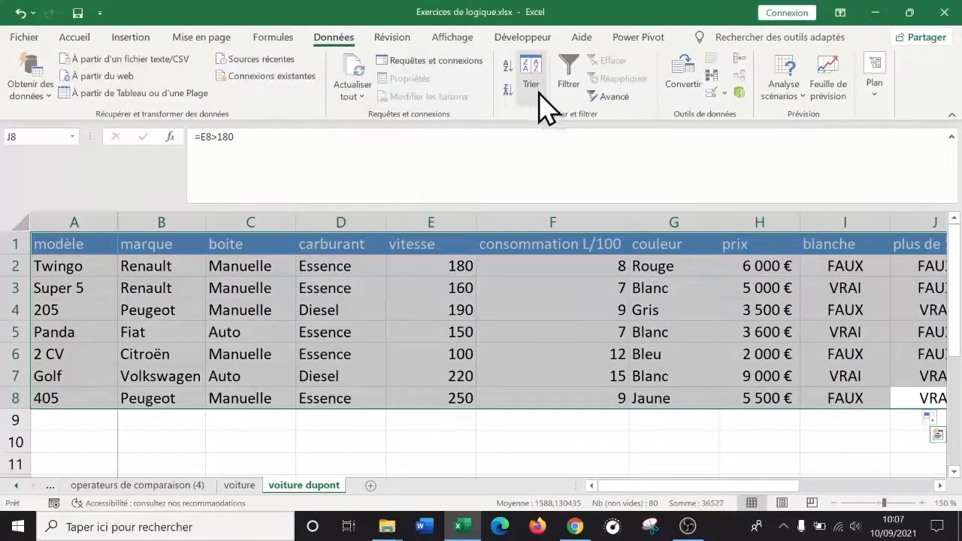
pyautogui.click(533, 87)
pyautogui.click(272, 378)
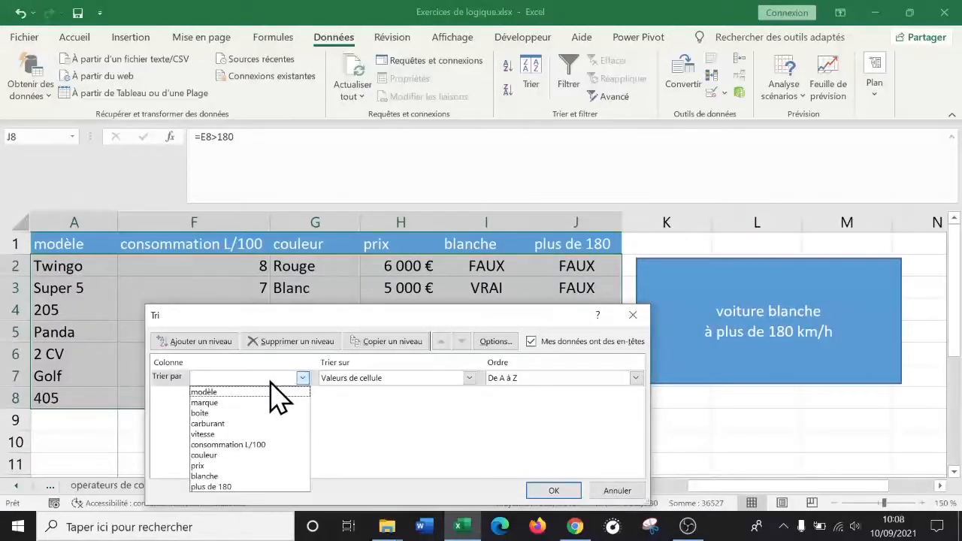
pyautogui.click(222, 476)
pyautogui.click(605, 378)
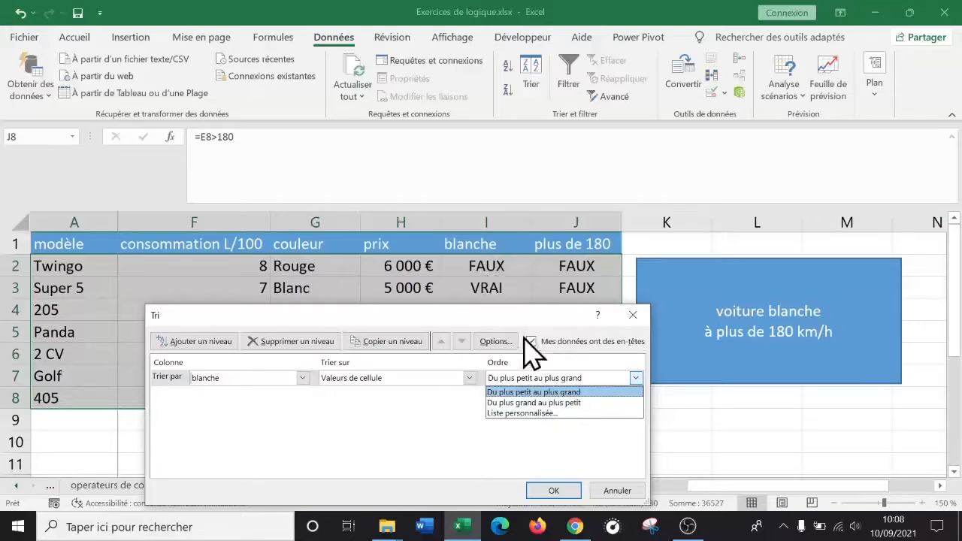
pyautogui.click(558, 403)
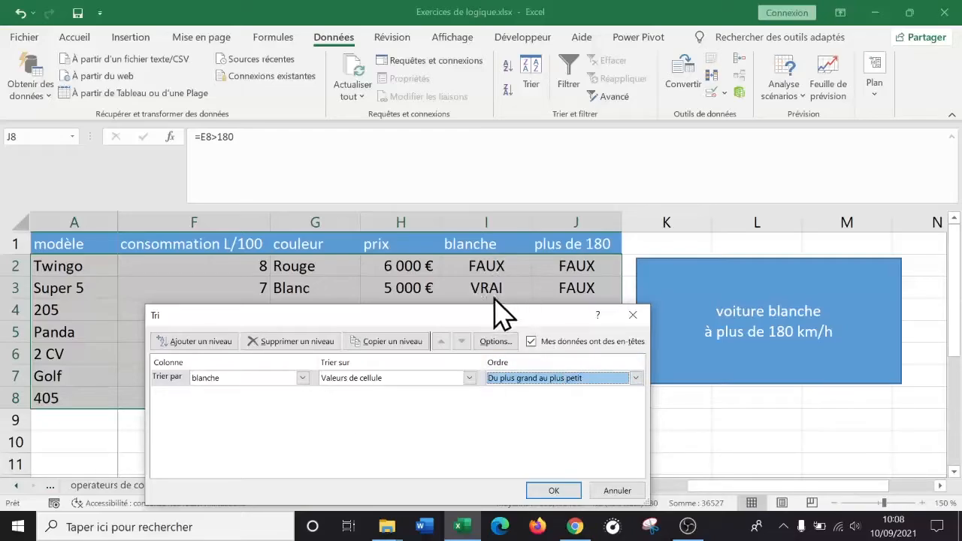
# - Add a second sort level on plus de 180, ordered "Du plus grand au plus petit", and apply the sort
pyautogui.click(197, 342)
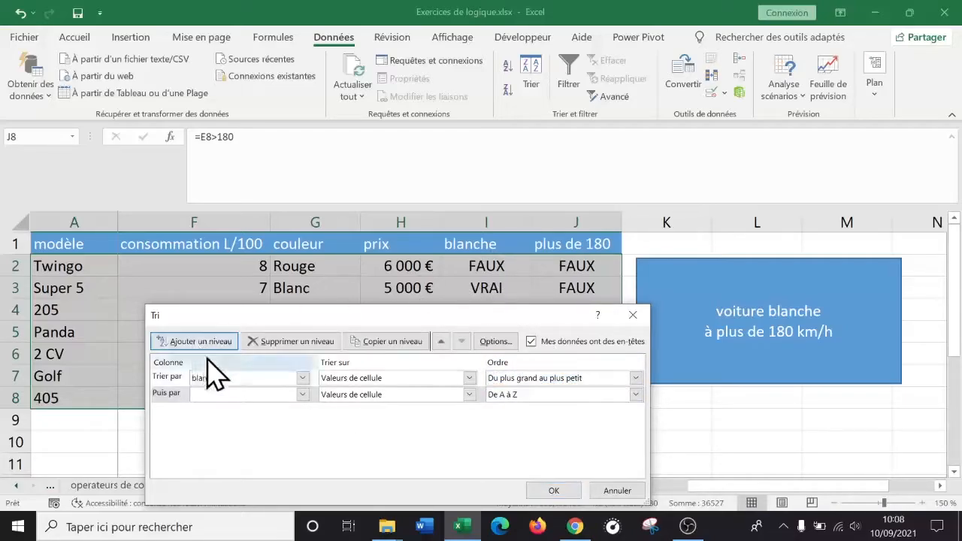
pyautogui.click(237, 394)
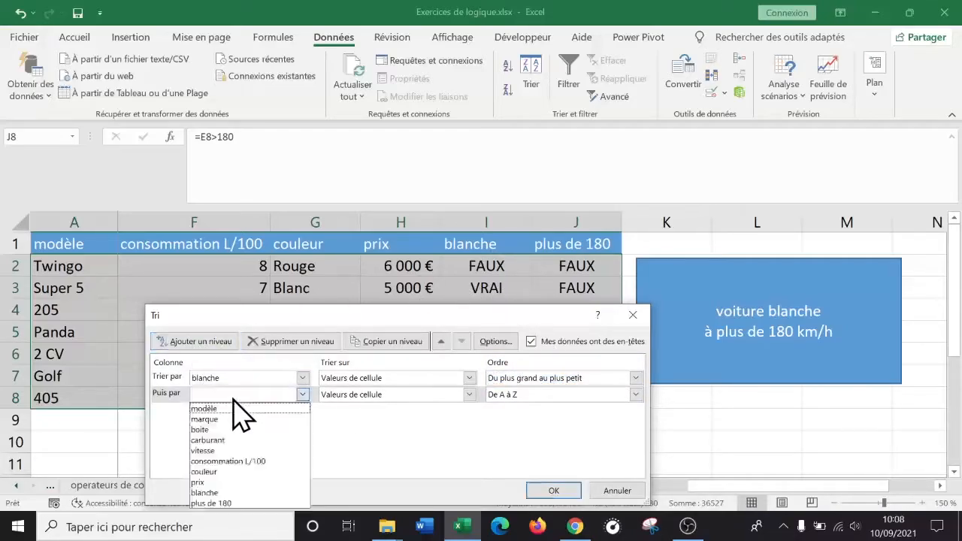
pyautogui.click(239, 503)
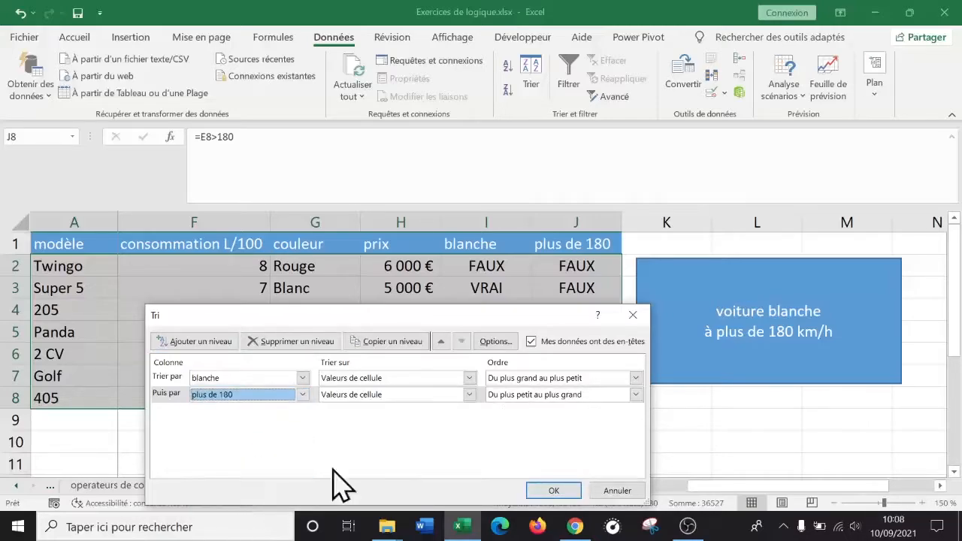
pyautogui.click(558, 394)
pyautogui.click(554, 423)
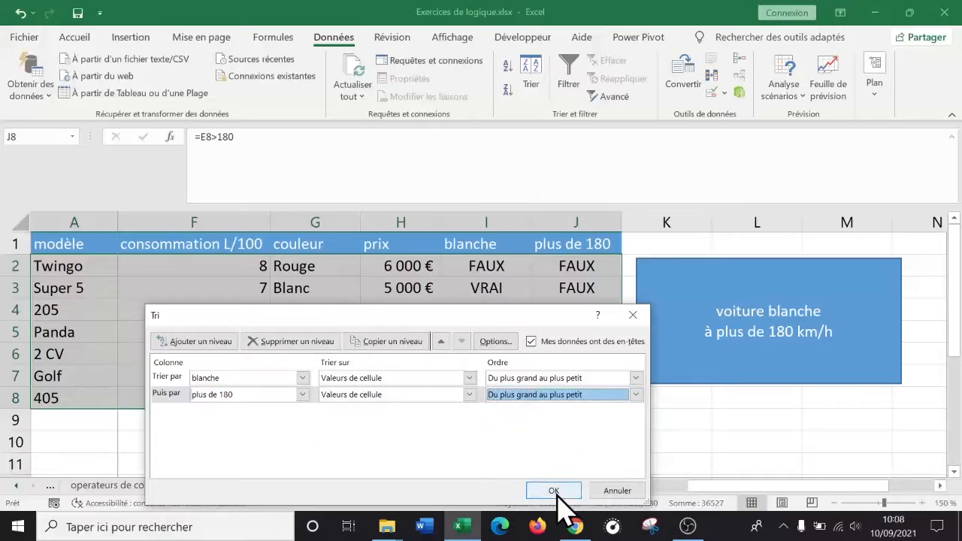
pyautogui.click(554, 490)
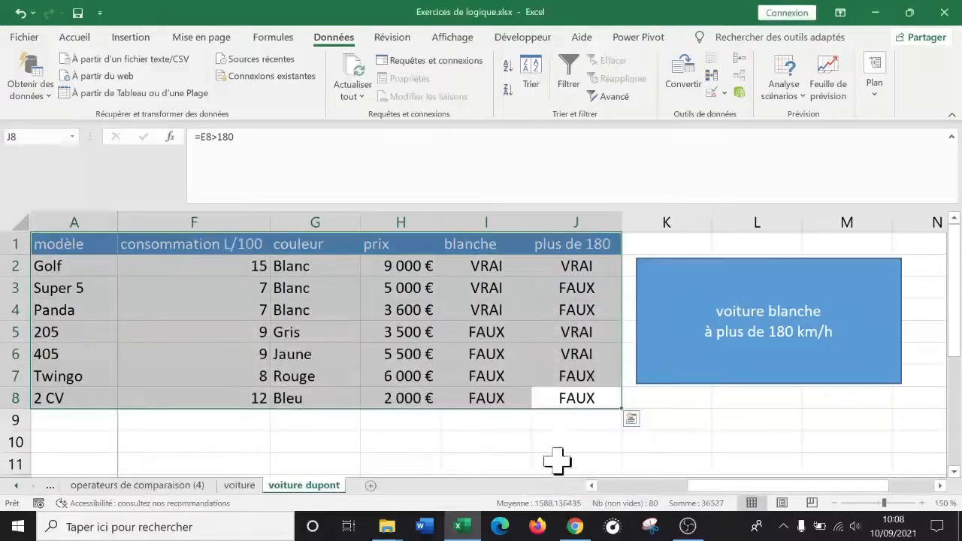
# - Turn on column filters for the whole car table
pyautogui.click(4, 265)
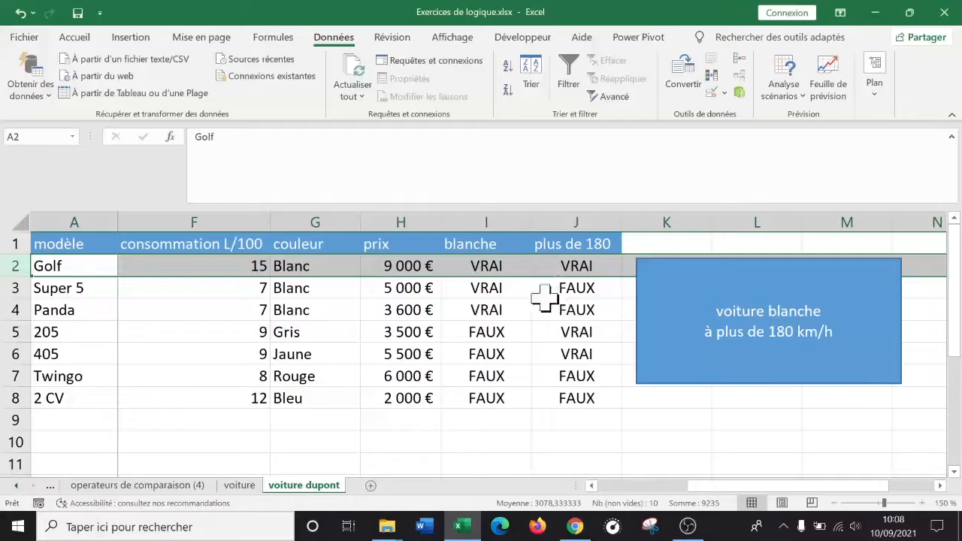
pyautogui.click(388, 336)
pyautogui.hotkey('ctrl', 'a')
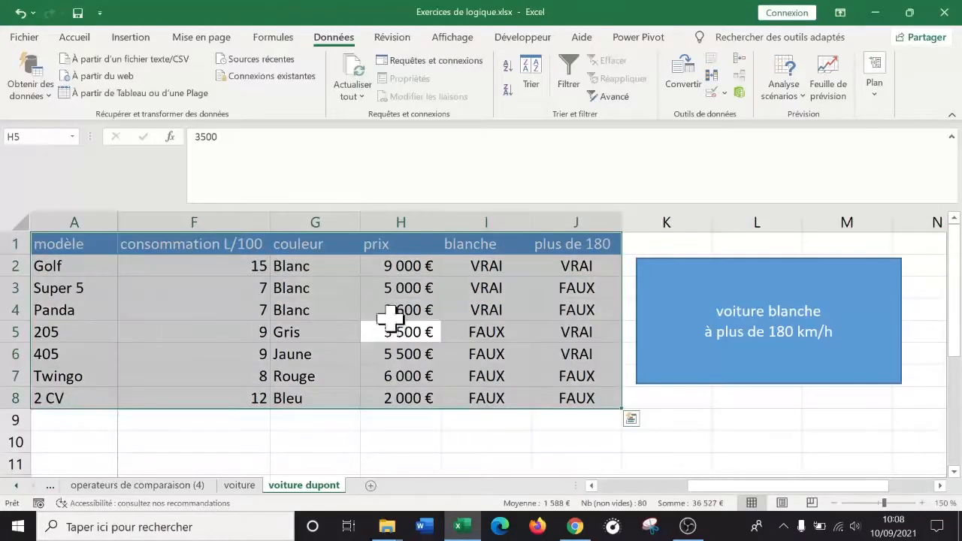
pyautogui.moveTo(714, 486); pyautogui.dragTo(736, 494)
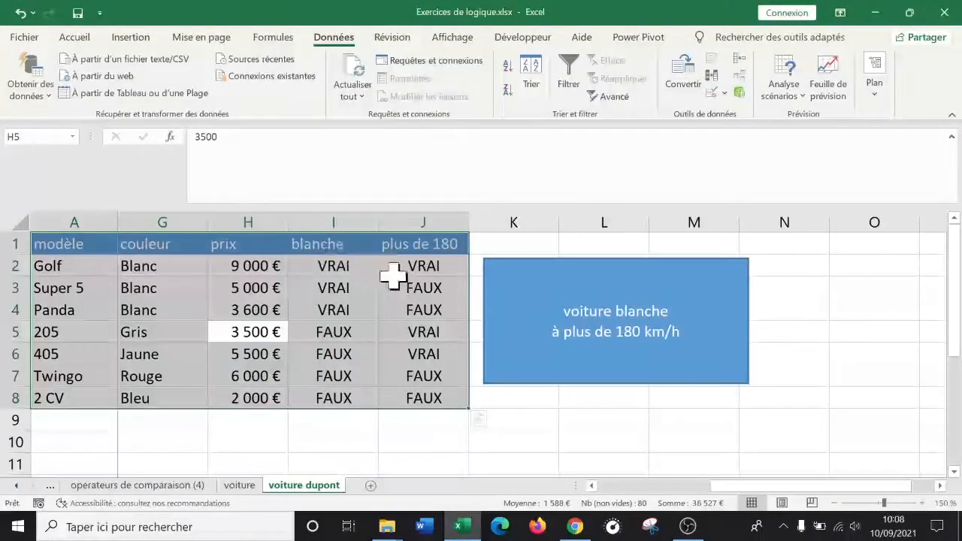
pyautogui.click(132, 308)
pyautogui.hotkey('ctrl', 'a')
pyautogui.moveTo(778, 496); pyautogui.dragTo(733, 496)
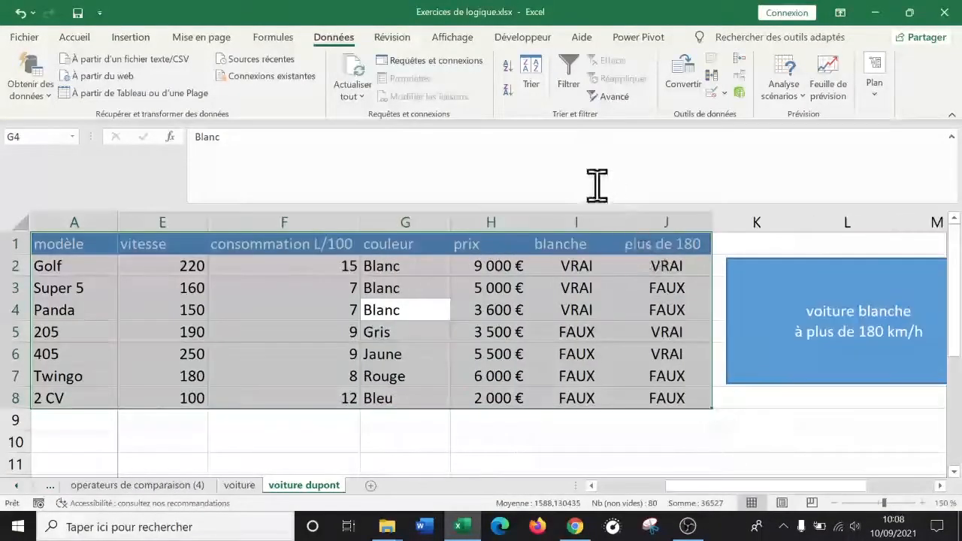
pyautogui.click(569, 75)
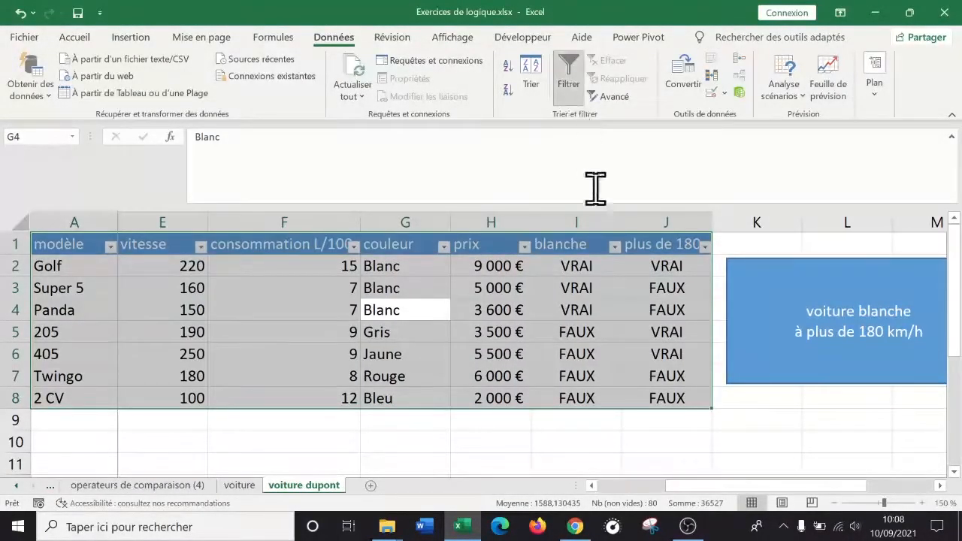
# - Filter the table to rows where both blanche and plus de 180 are VRAI
pyautogui.click(615, 248)
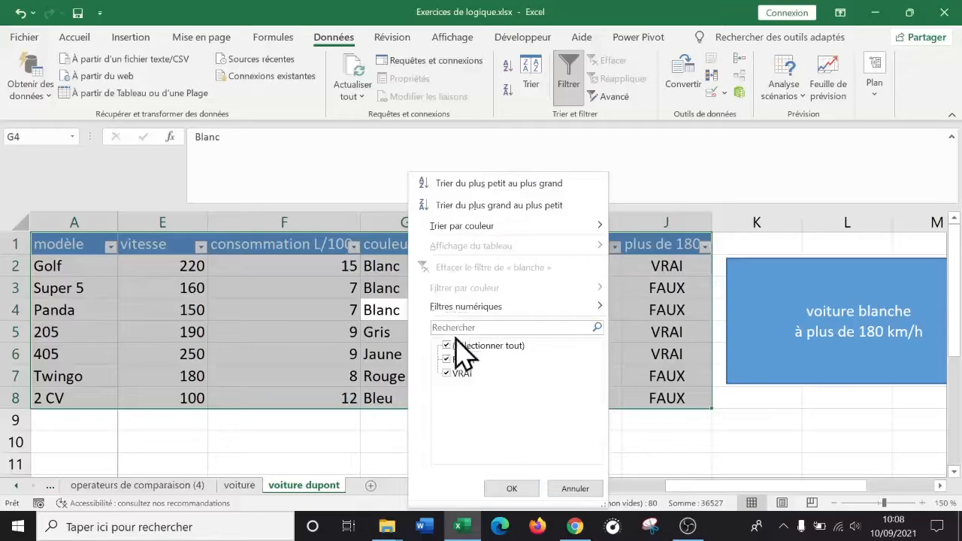
pyautogui.click(448, 359)
pyautogui.click(511, 489)
pyautogui.click(706, 248)
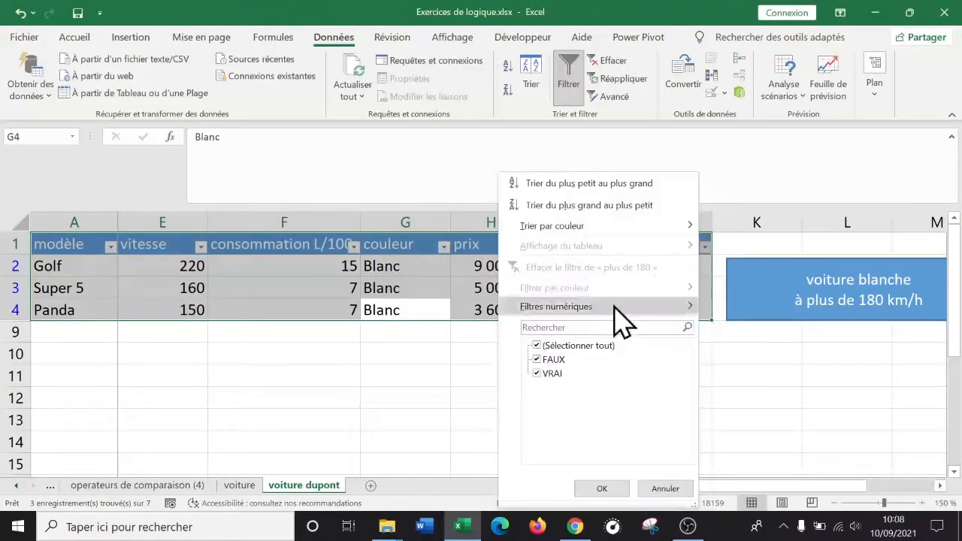
pyautogui.click(537, 359)
pyautogui.click(606, 489)
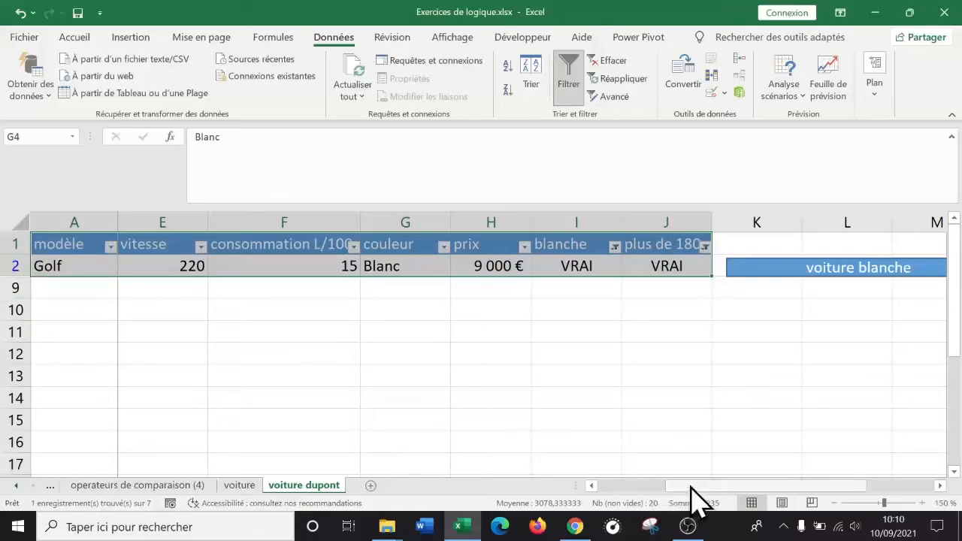
# - Clear the blanche and plus de 180 filters to show every car again
pyautogui.click(566, 266)
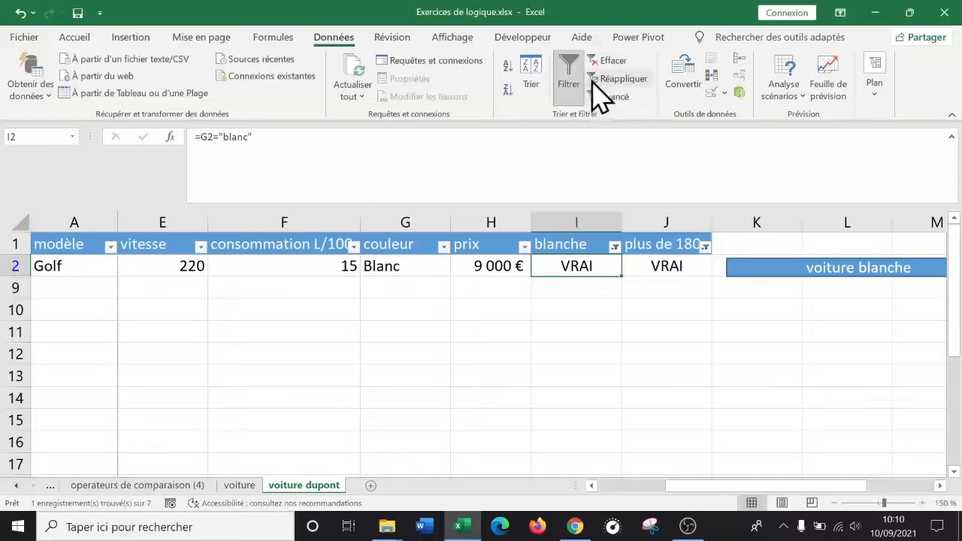
pyautogui.click(613, 62)
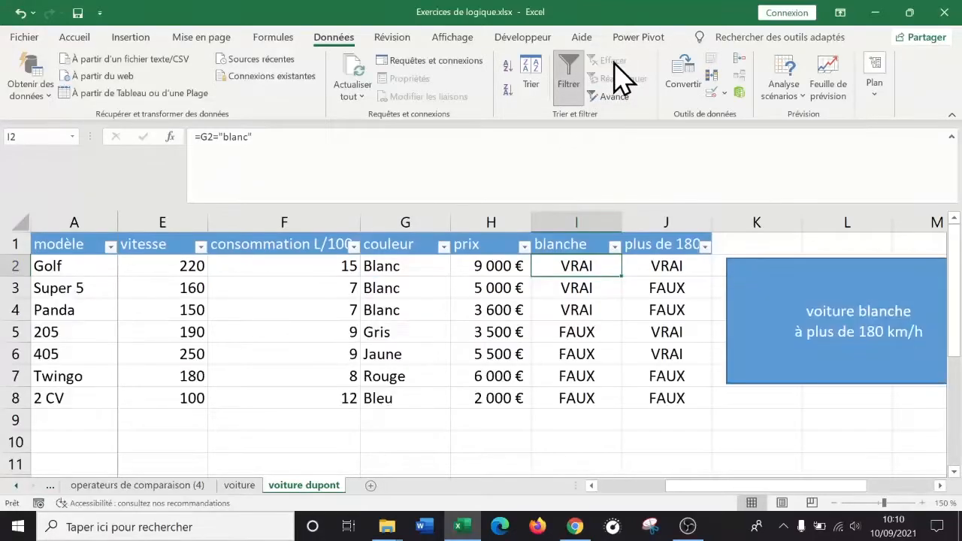
# - Examine the car table's columns from marque to plus de 180 along the 205 row, including the blanche formula for the Panda
pyautogui.click(511, 328)
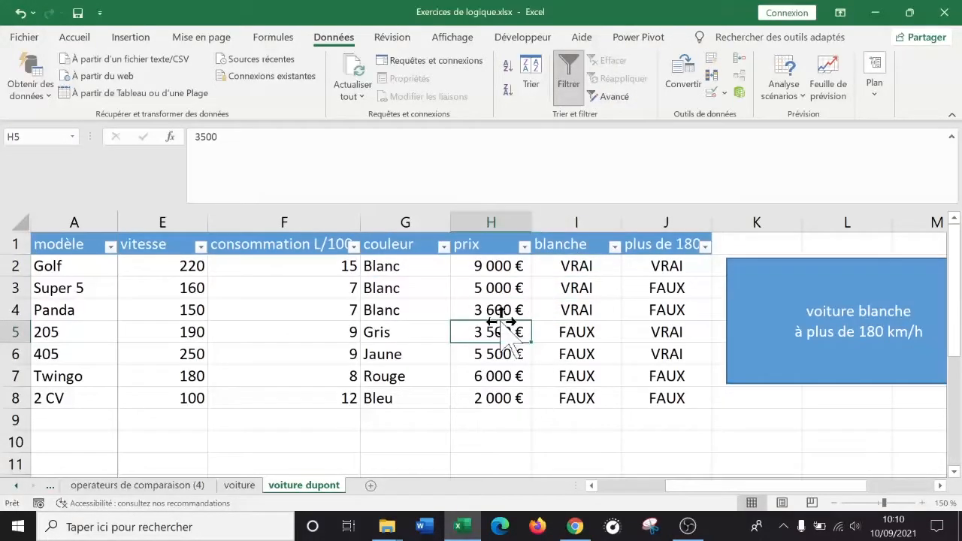
pyautogui.press('Left')
pyautogui.press('Left')
pyautogui.press('Left')
pyautogui.press('Left')
pyautogui.press('Left')
pyautogui.press('Left')
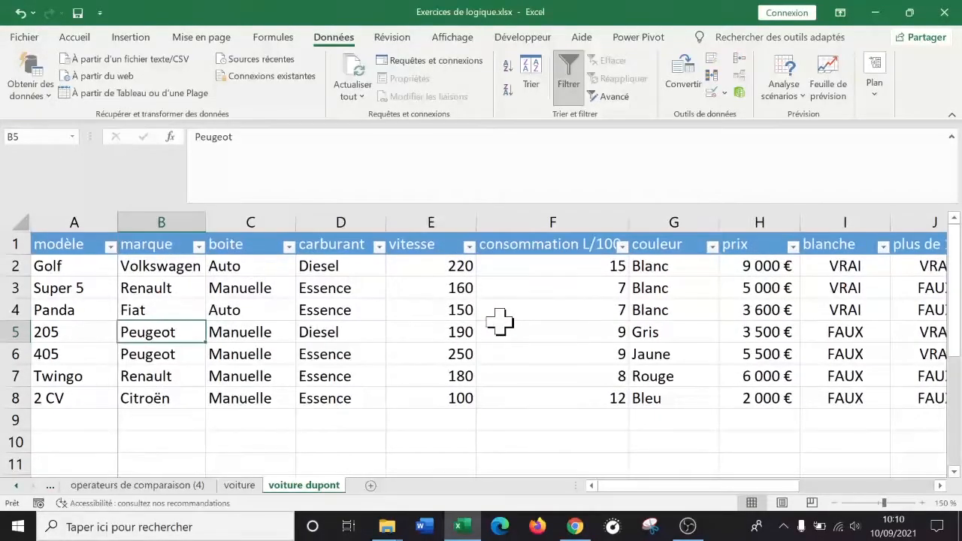
pyautogui.press('Right')
pyautogui.press('Right')
pyautogui.press('Right')
pyautogui.press('Right')
pyautogui.press('Right')
pyautogui.press('Right')
pyautogui.press('Right')
pyautogui.press('Right')
pyautogui.press('Right')
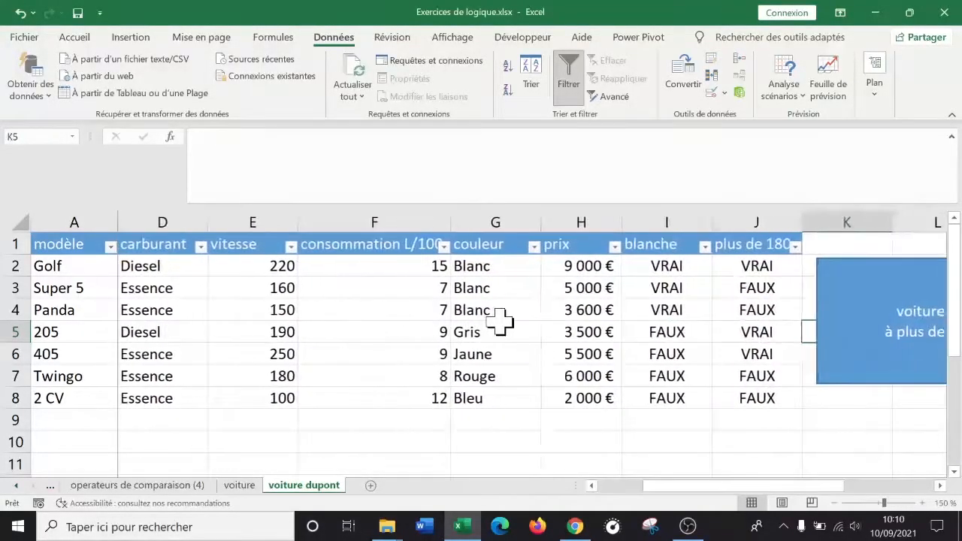
pyautogui.press('Left')
pyautogui.press('Left')
pyautogui.moveTo(686, 221); pyautogui.dragTo(754, 219)
pyautogui.click(672, 309)
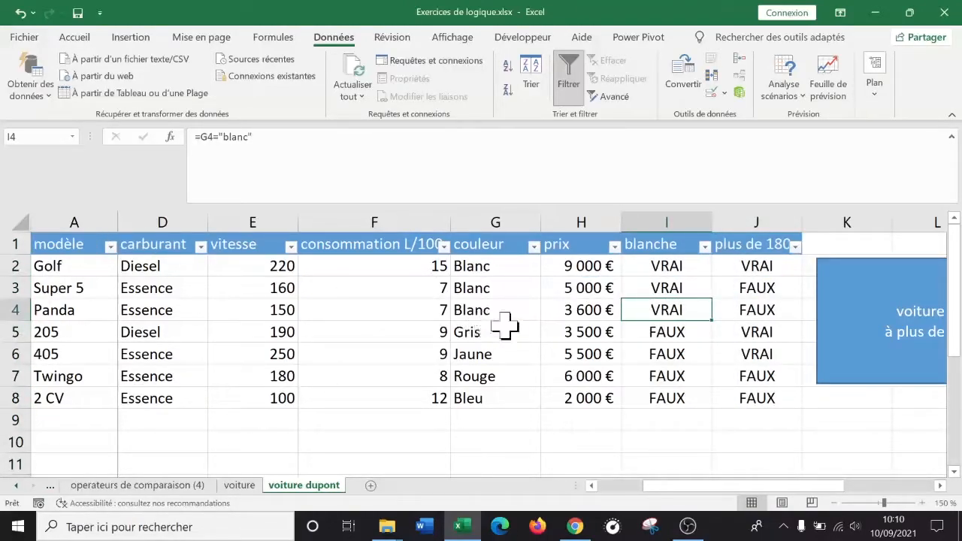
# - Filter the couleur column to show only Blanc
pyautogui.click(533, 247)
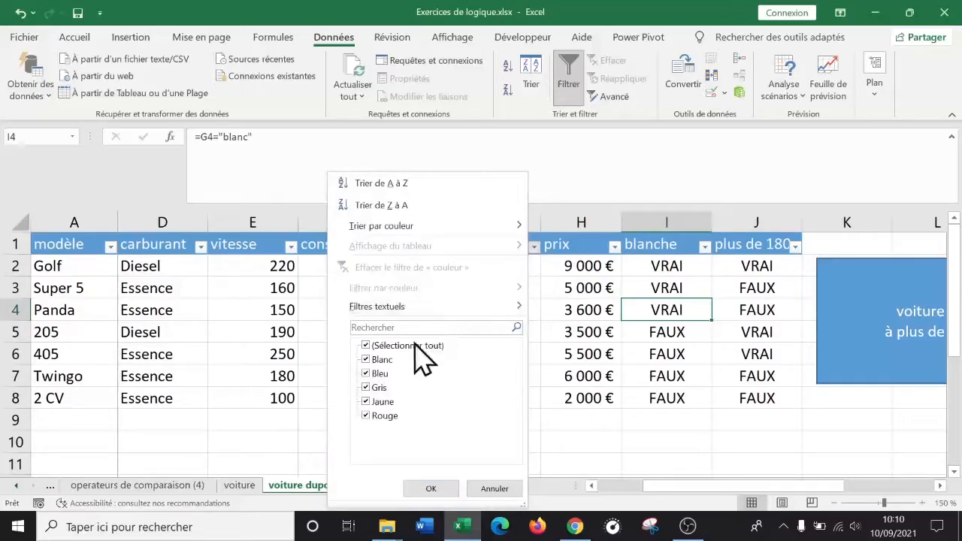
pyautogui.click(368, 375)
pyautogui.click(367, 388)
pyautogui.click(366, 402)
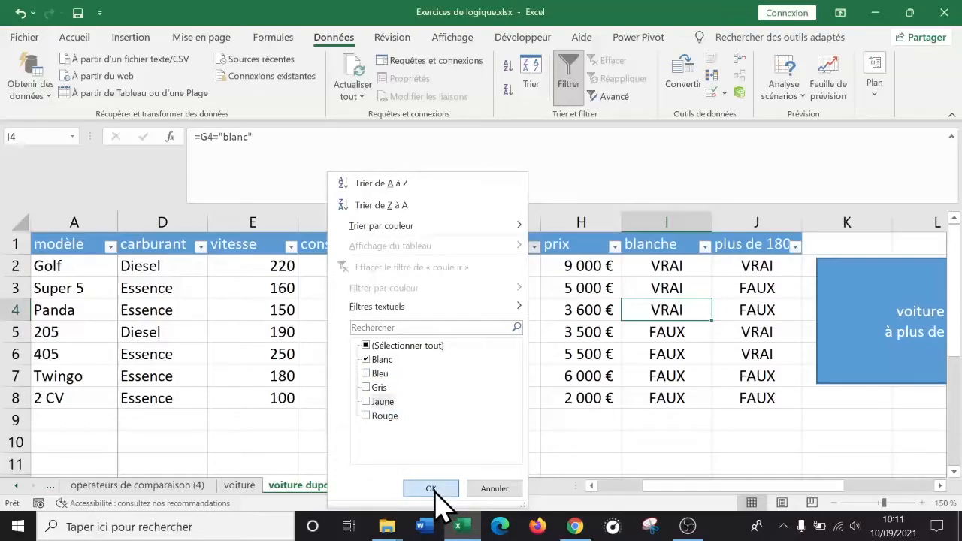
pyautogui.click(431, 489)
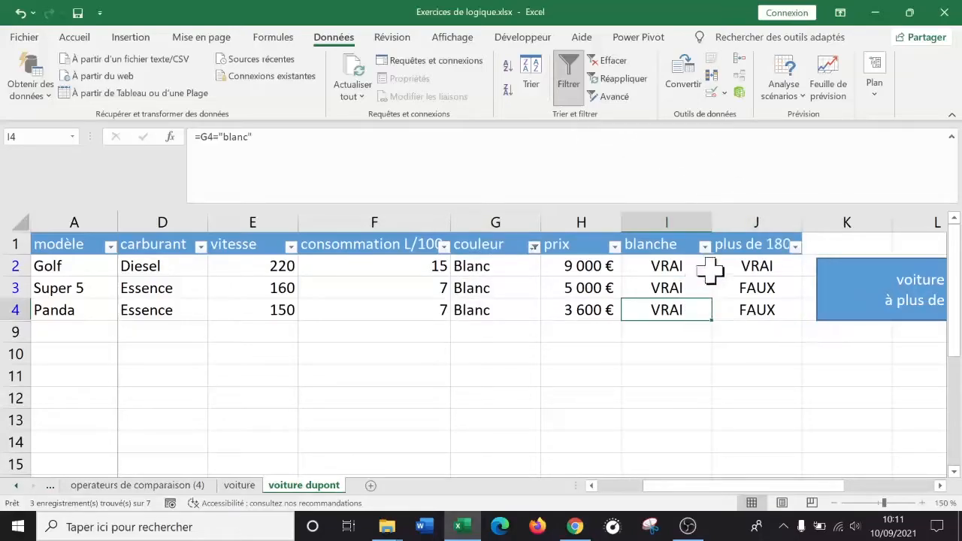
# - Add a number filter on the vitesse column for values greater than 180
pyautogui.click(291, 247)
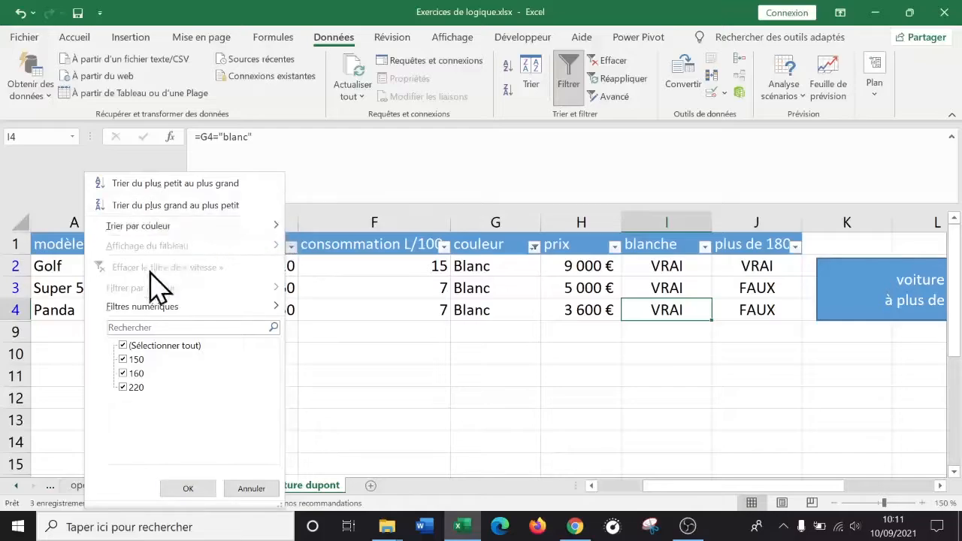
pyautogui.moveTo(194, 308)
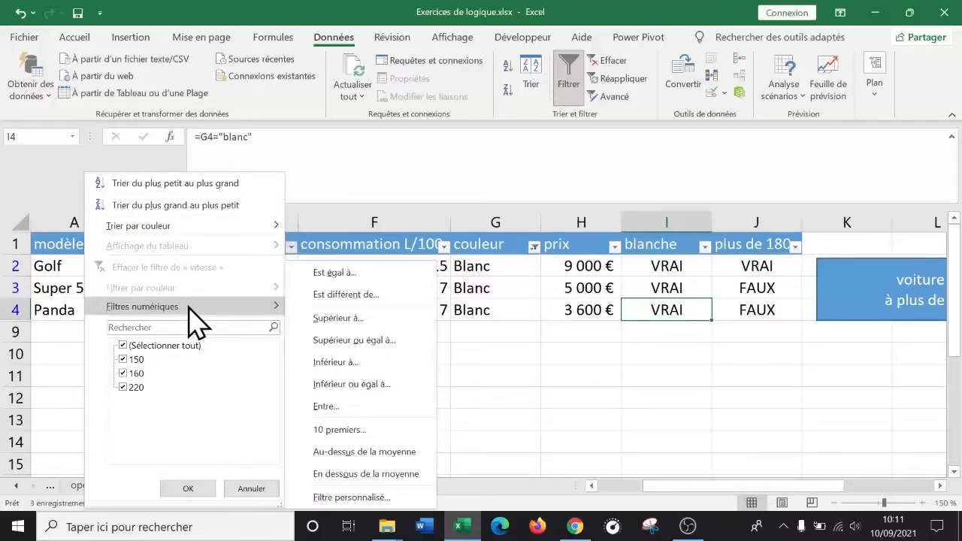
pyautogui.click(349, 321)
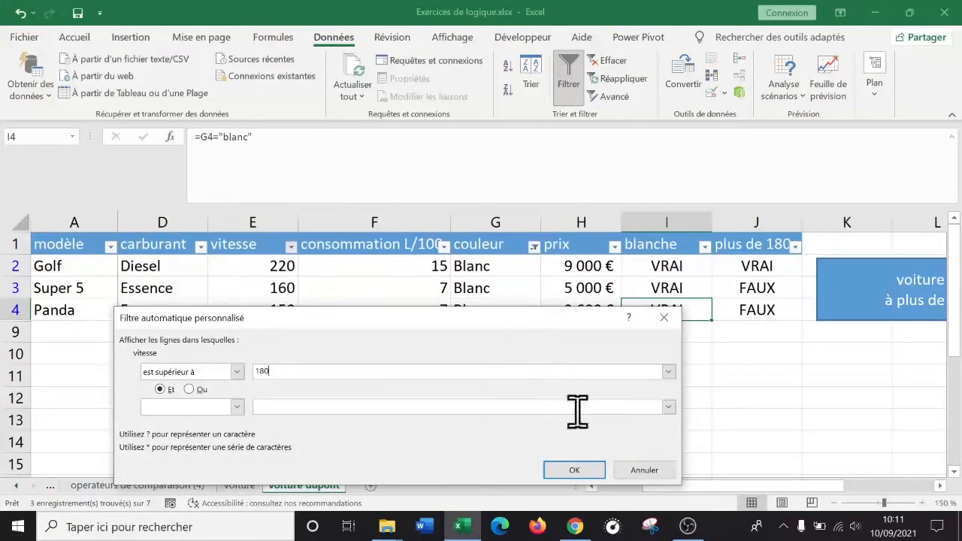
pyautogui.click(574, 469)
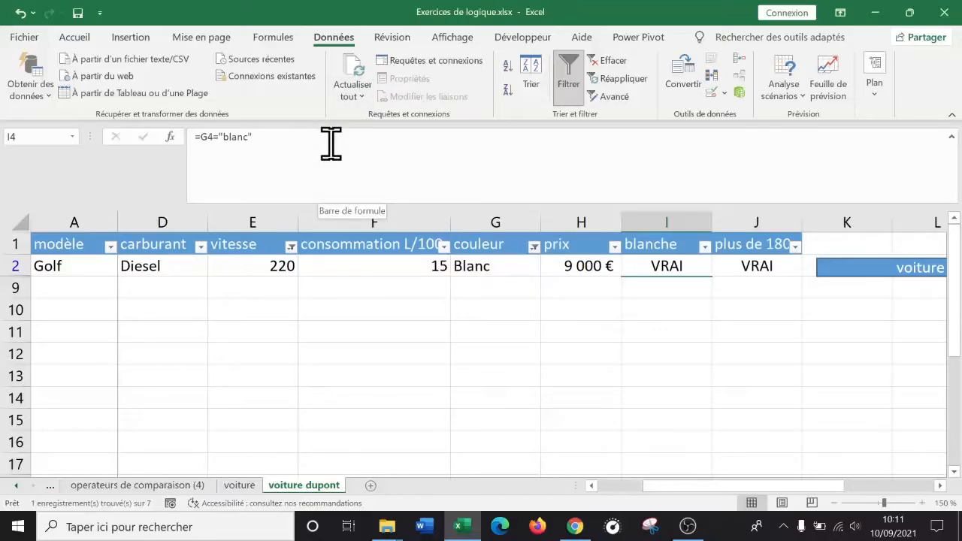
# - Remove the vitesse filter and clear the remaining couleur filter from the table
pyautogui.click(291, 247)
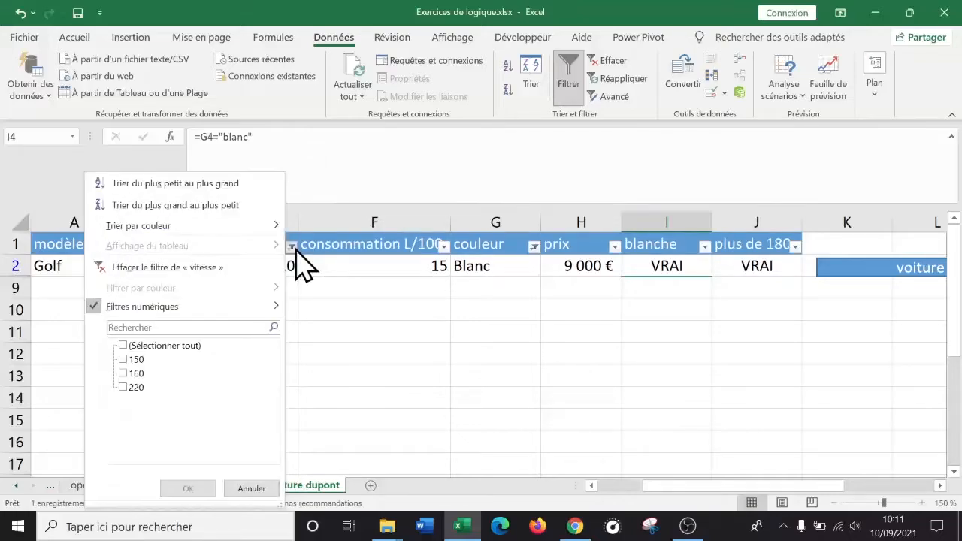
pyautogui.click(182, 268)
pyautogui.click(622, 60)
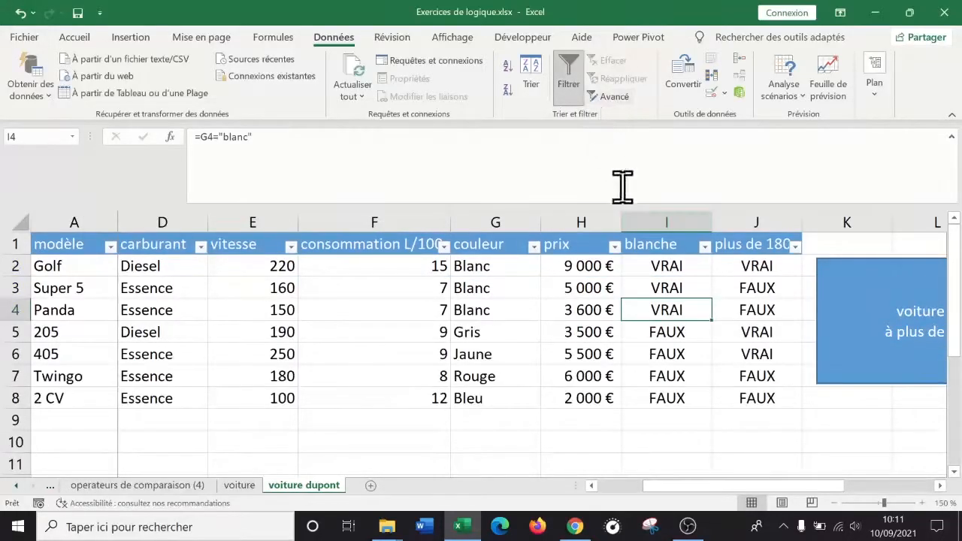
# - Move the "voiture blanche à plus de 180 km/h" rectangle away from the table so it starts at column M, leaving column K free
pyautogui.click(752, 397)
pyautogui.moveTo(823, 374); pyautogui.dragTo(890, 398)
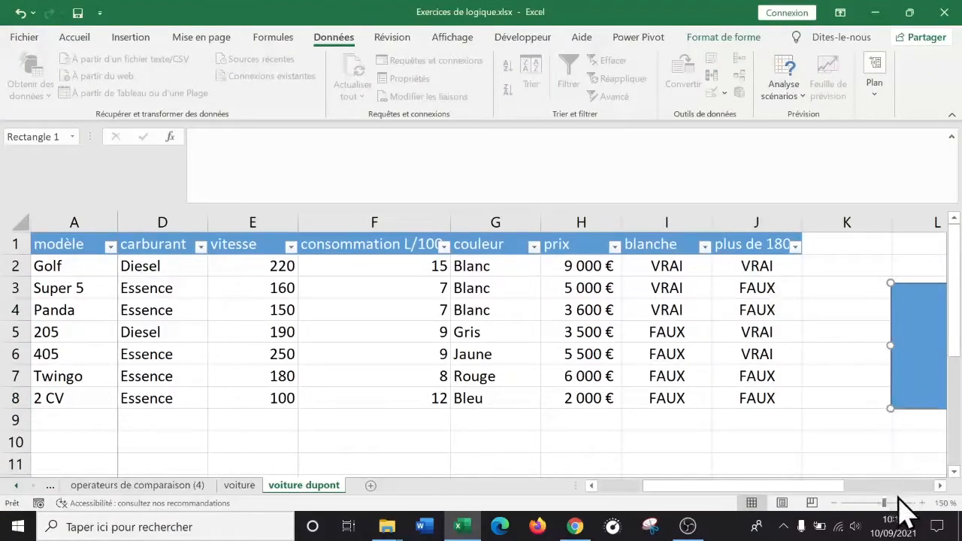
pyautogui.click(940, 486)
pyautogui.click(940, 485)
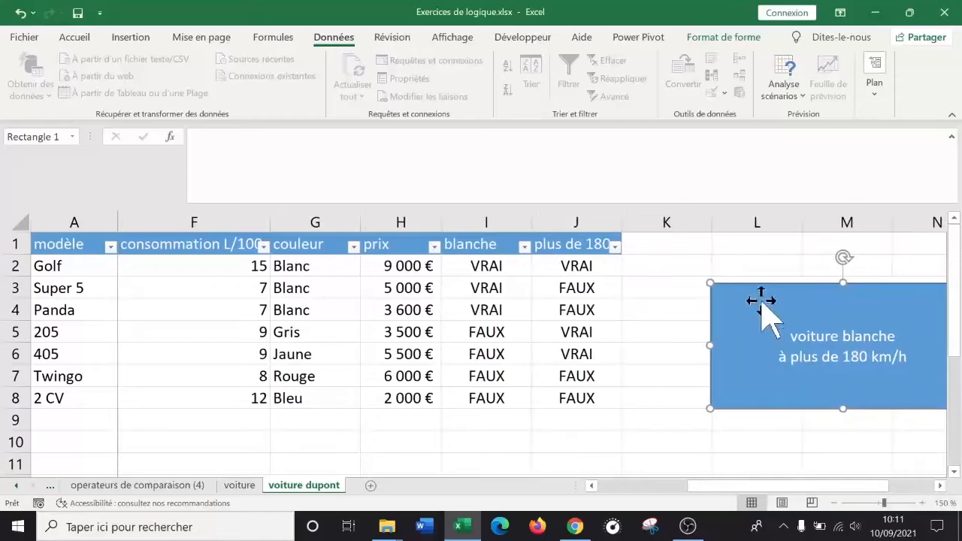
pyautogui.moveTo(760, 307); pyautogui.dragTo(818, 276)
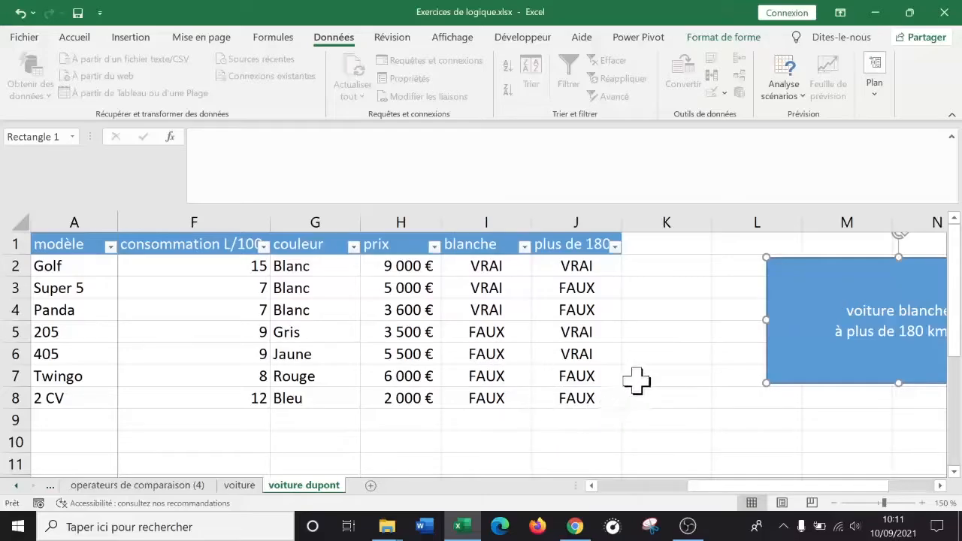
pyautogui.moveTo(810, 288); pyautogui.dragTo(843, 272)
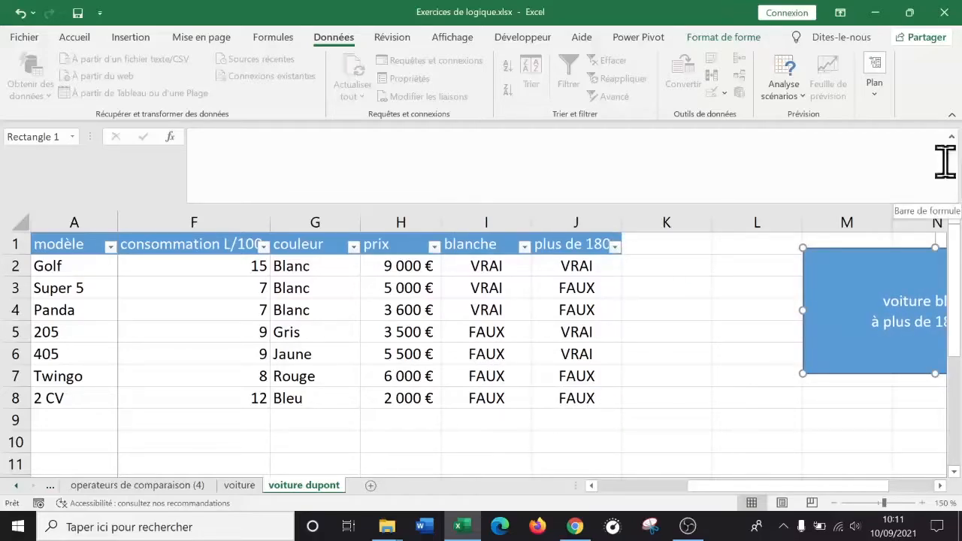
# - Enter the heading ET in K1 beside the plus de 180 column
pyautogui.click(682, 250)
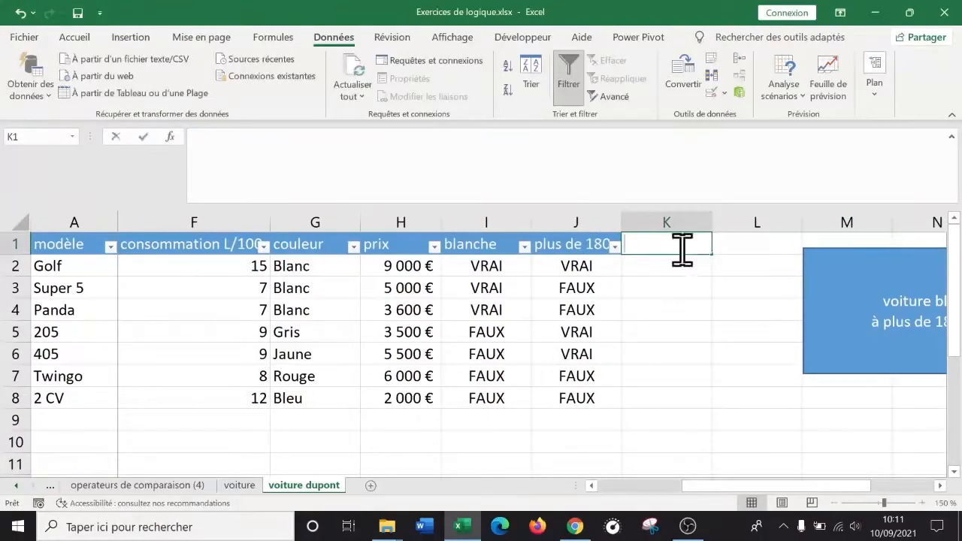
pyautogui.write('RY')
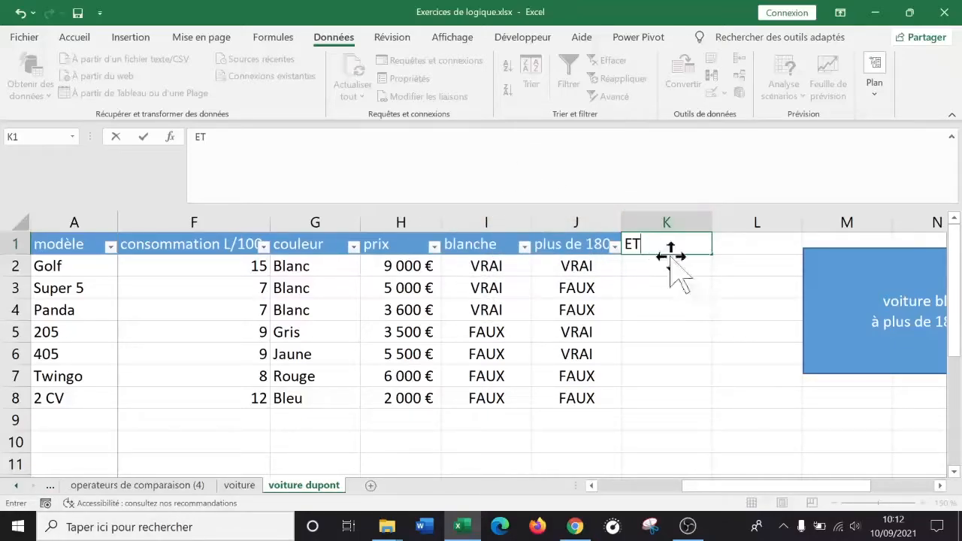
pyautogui.press('Return')
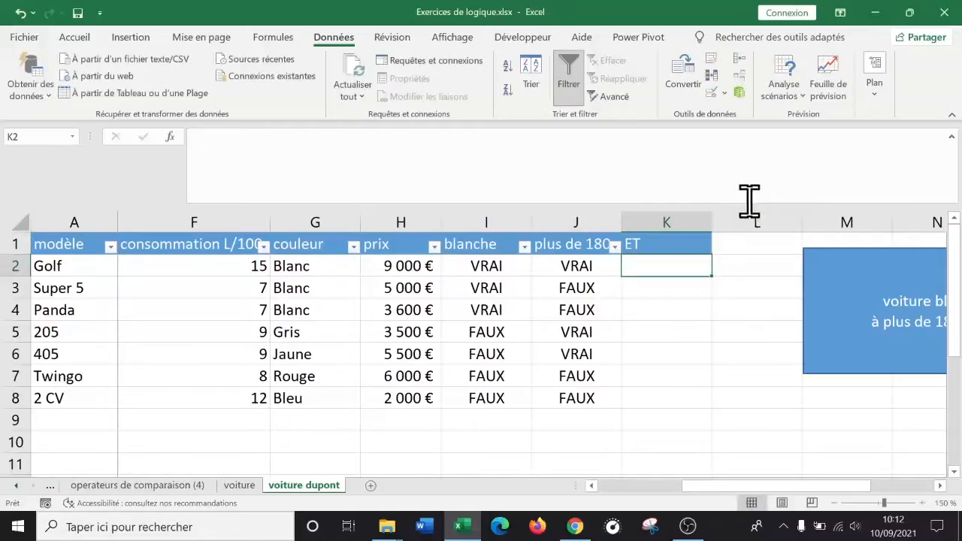
# - Widen column K slightly and centre its ET heading
pyautogui.moveTo(712, 222); pyautogui.dragTo(747, 222)
pyautogui.click(693, 242)
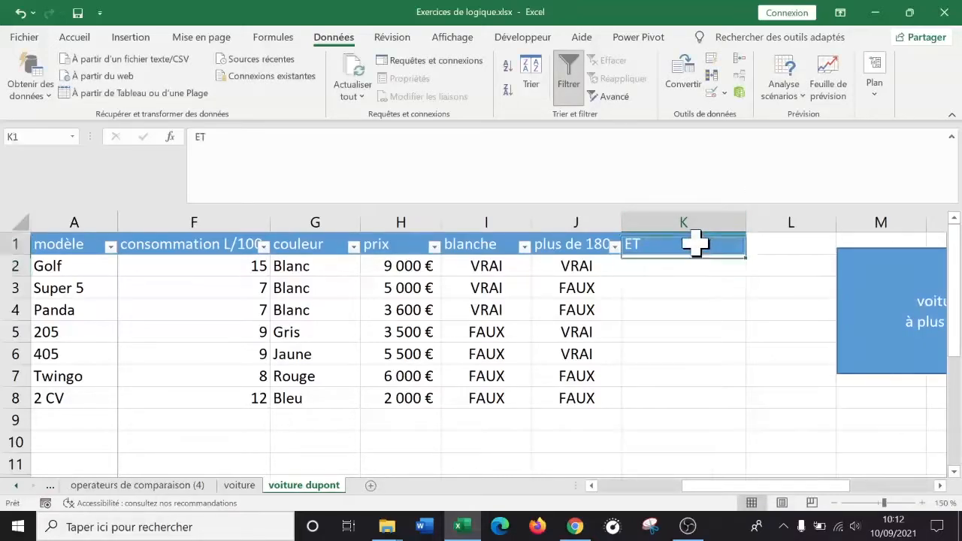
pyautogui.click(73, 37)
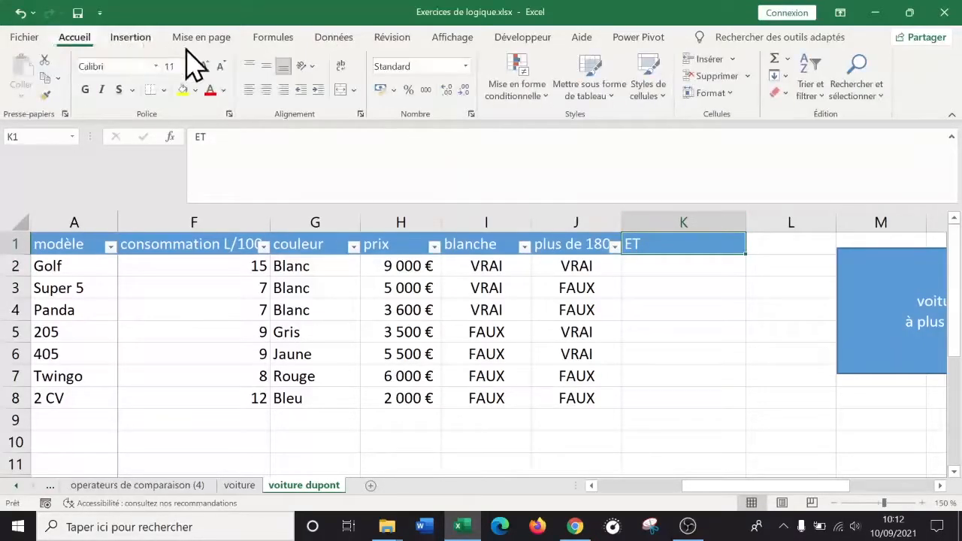
pyautogui.click(266, 89)
pyautogui.moveTo(744, 486); pyautogui.dragTo(773, 402)
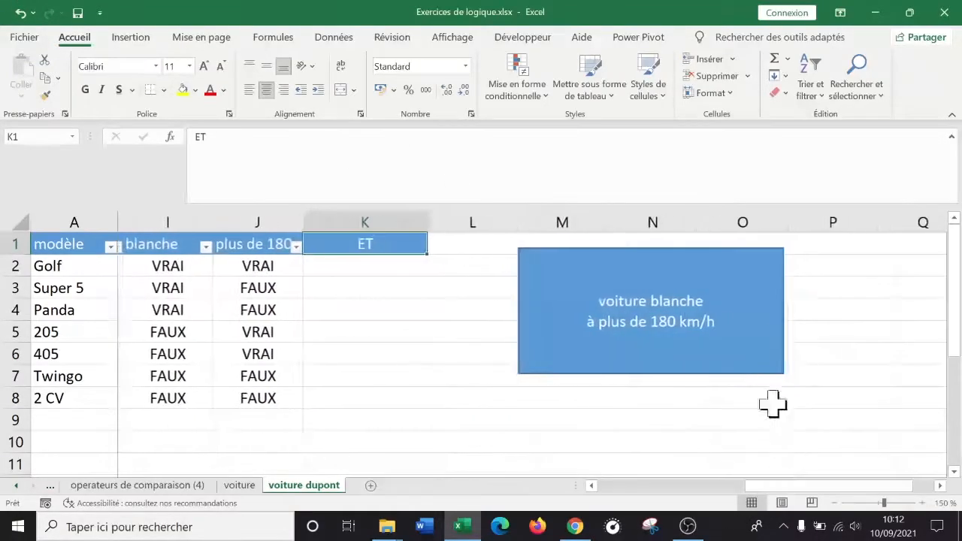
pyautogui.click(360, 260)
pyautogui.click(385, 248)
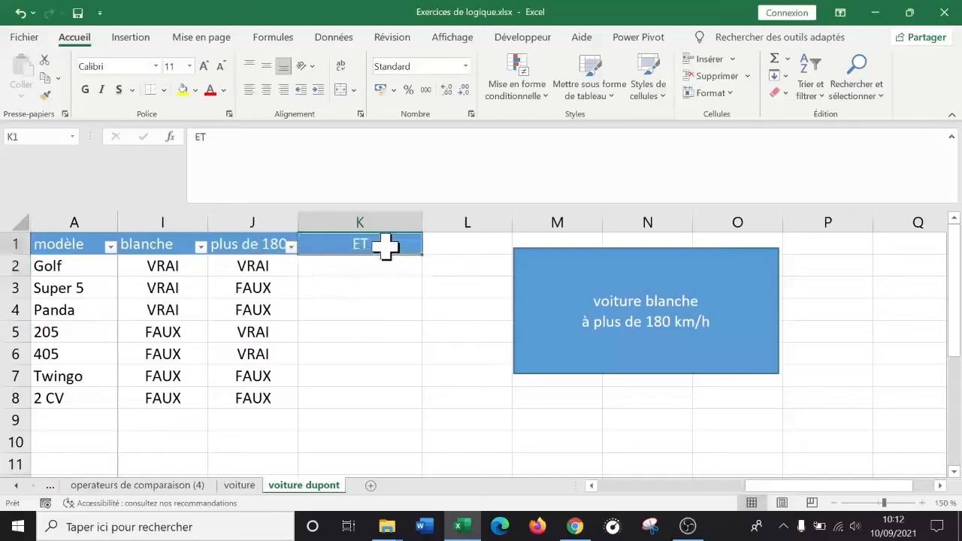
pyautogui.click(480, 271)
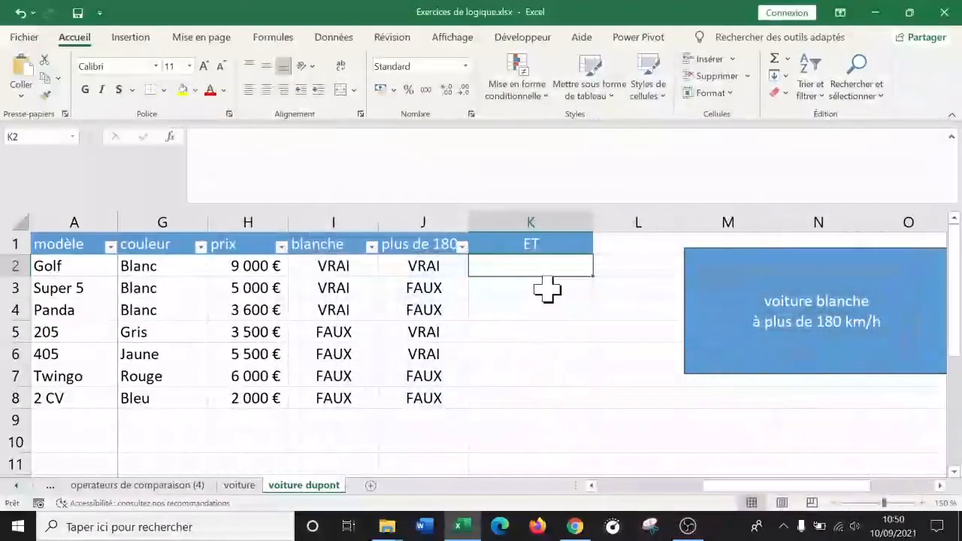
pyautogui.click(547, 290)
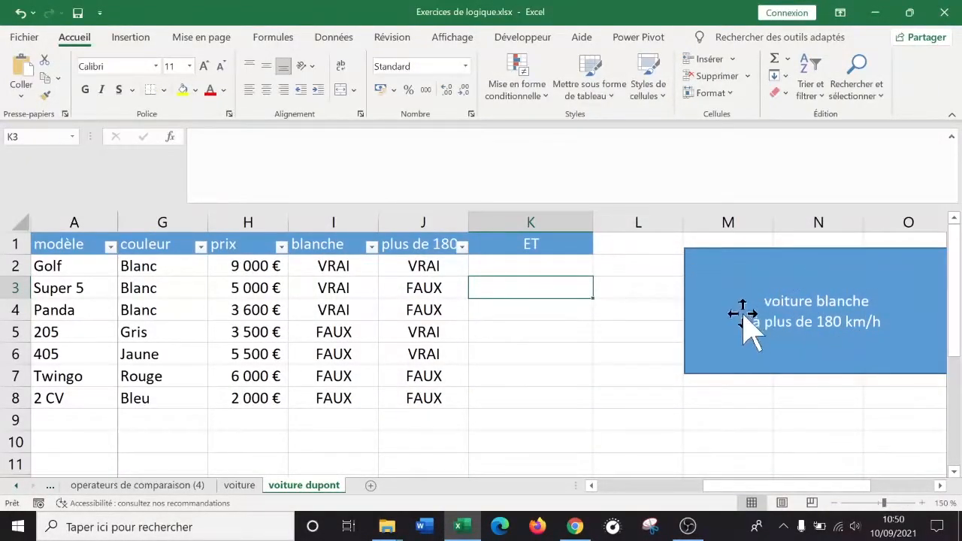
pyautogui.click(543, 268)
pyautogui.click(349, 220)
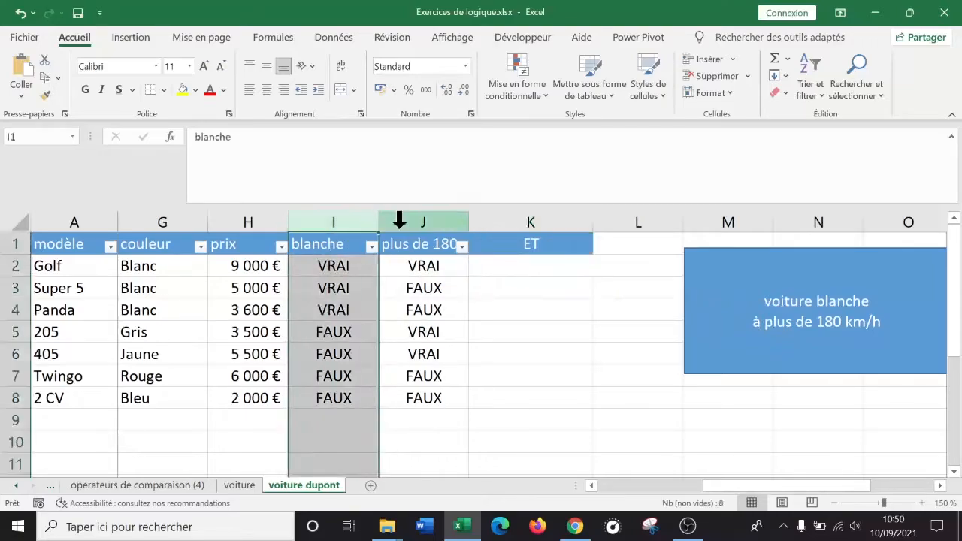
pyautogui.click(406, 221)
# - Begin an ET formula in K2 with the first condition G2="blanc", testing the Golf's couleur cell
pyautogui.click(527, 266)
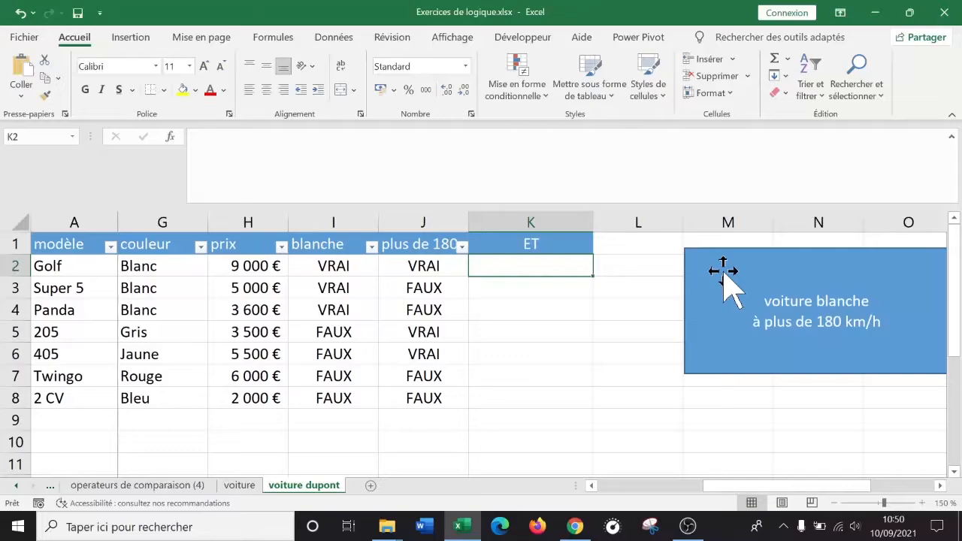
pyautogui.write('=')
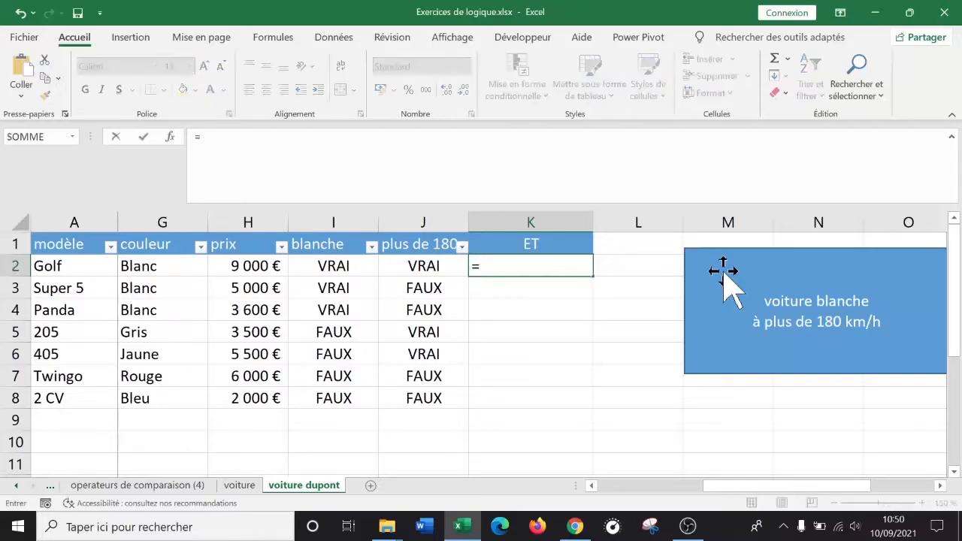
pyautogui.write('et')
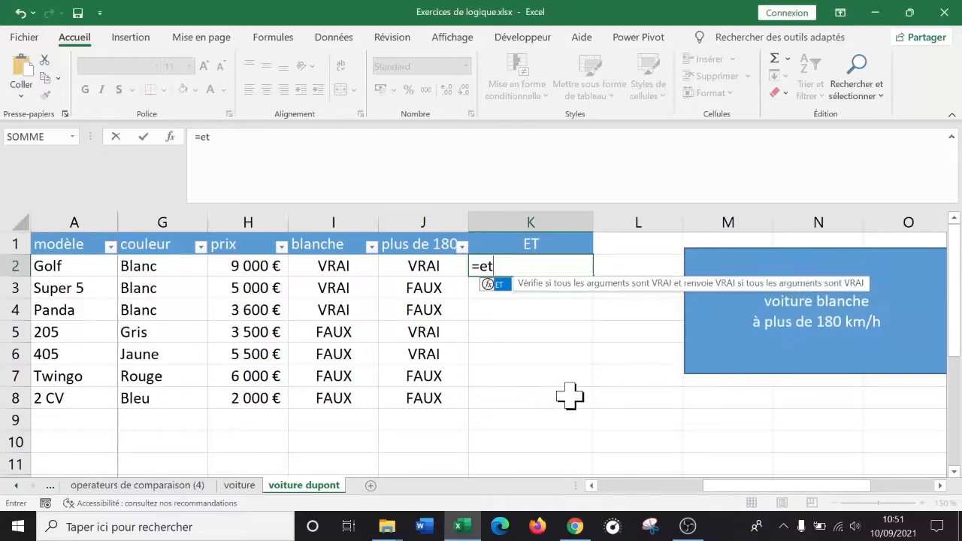
pyautogui.write('(')
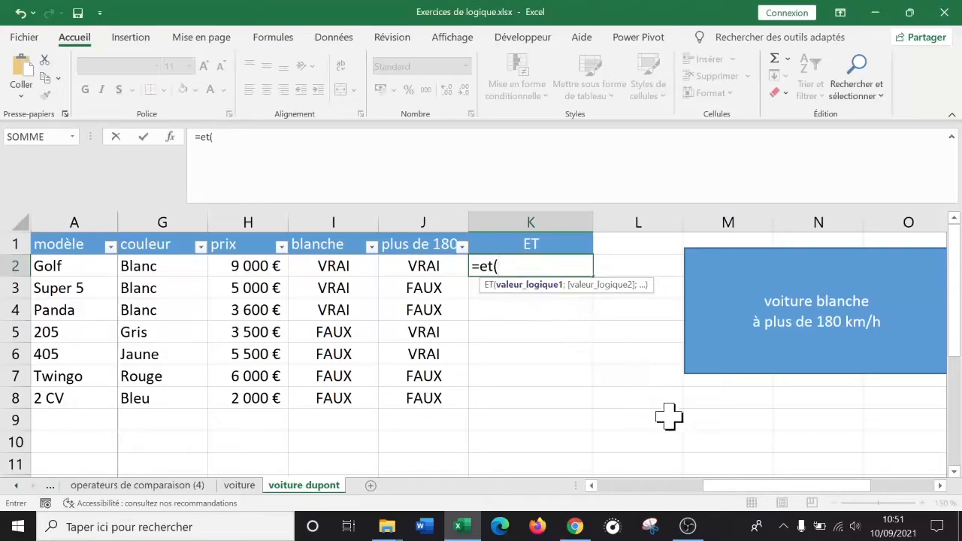
pyautogui.moveTo(766, 489); pyautogui.dragTo(739, 490)
pyautogui.click(321, 264)
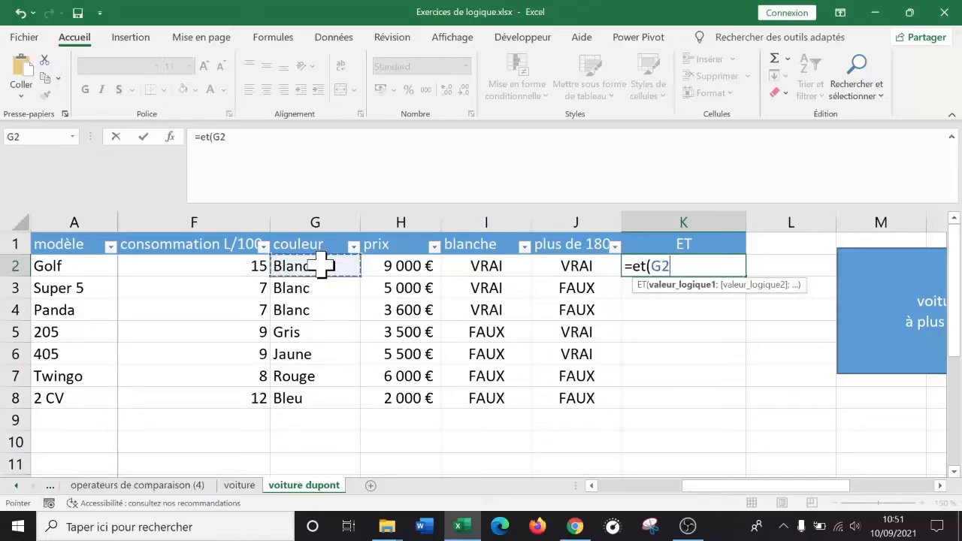
pyautogui.write('="blanc')
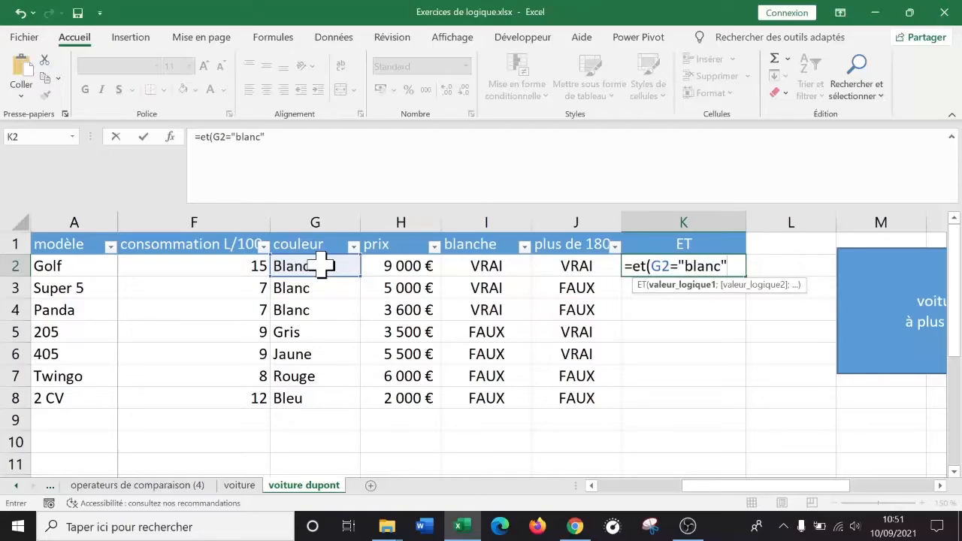
pyautogui.write(';')
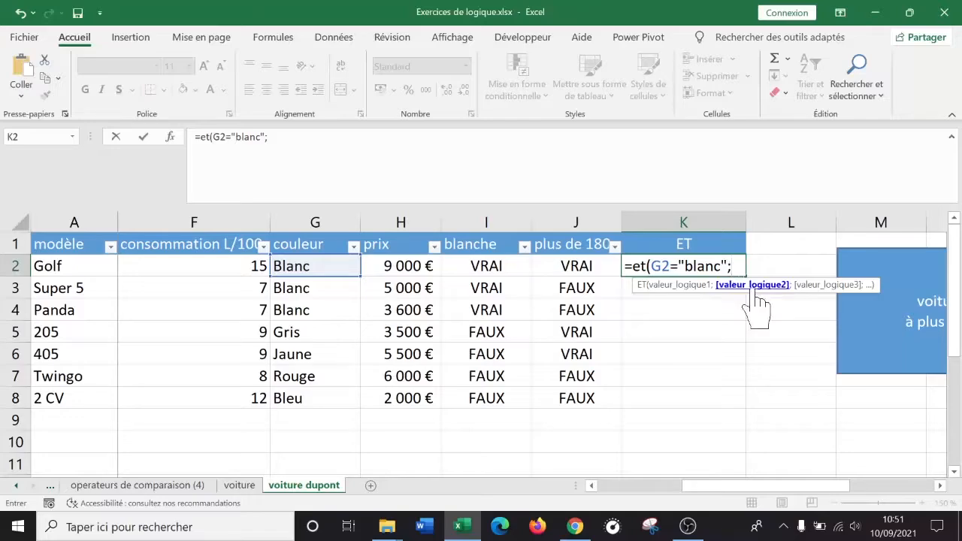
# - Add the vitesse test E2>180 as the second condition and complete K2 as =ET(G2="blanc";E2>180)
pyautogui.moveTo(761, 488); pyautogui.dragTo(720, 490)
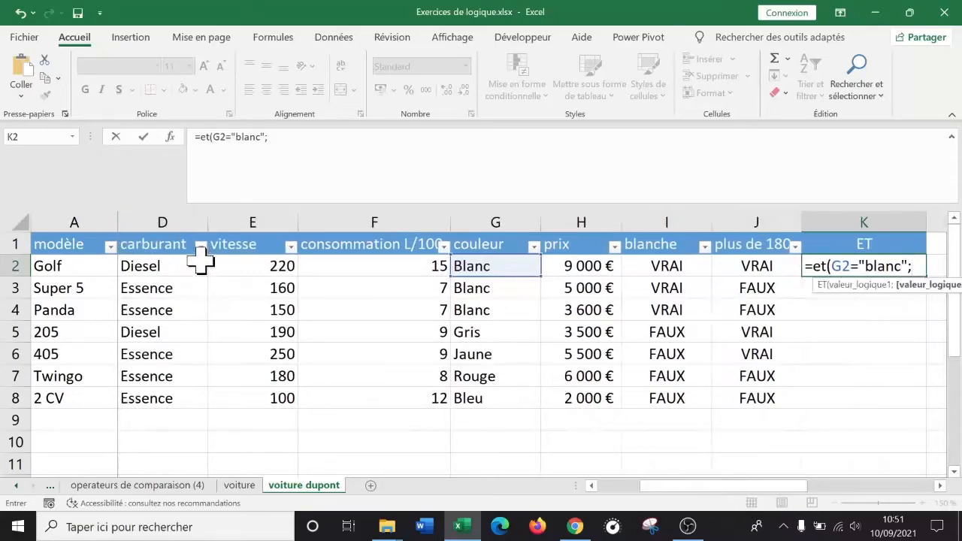
pyautogui.click(252, 266)
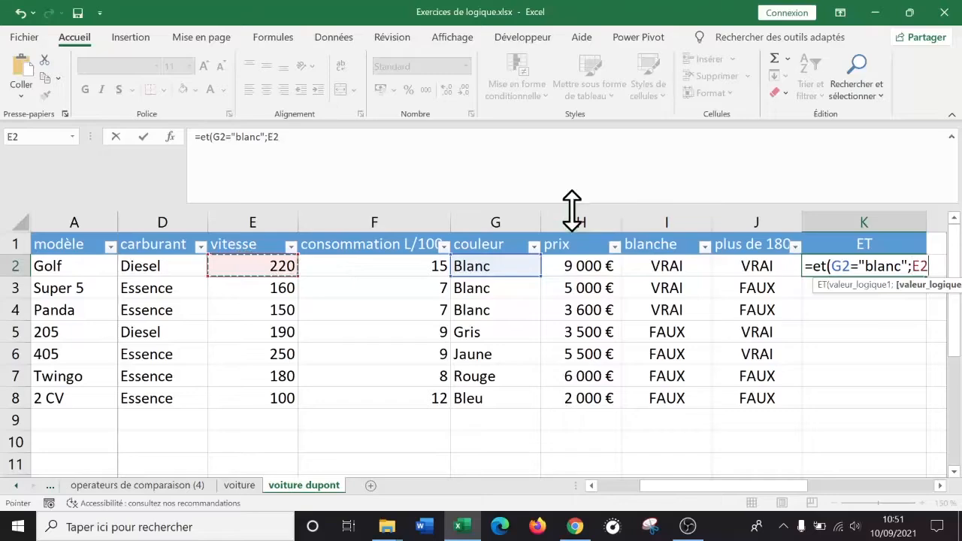
pyautogui.write('>180')
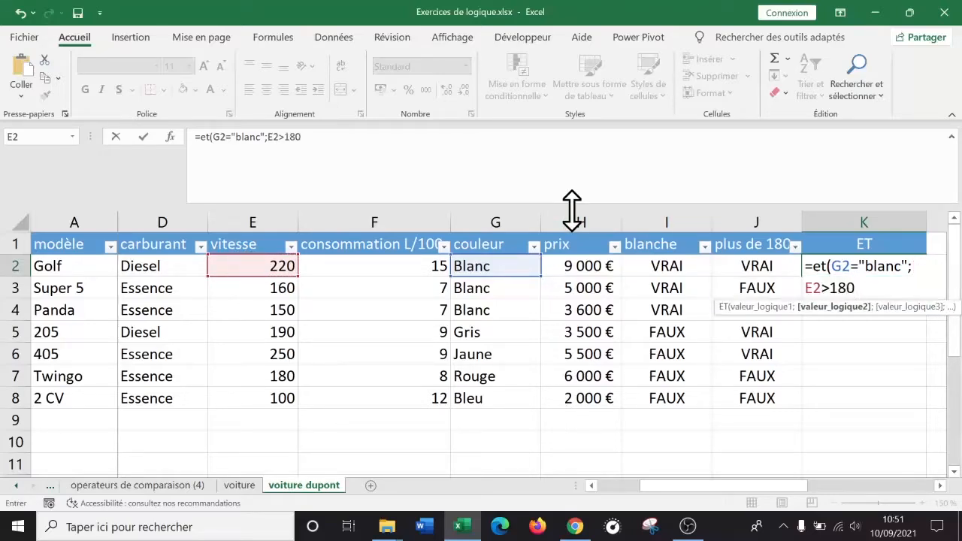
pyautogui.write(')')
pyautogui.press('Return')
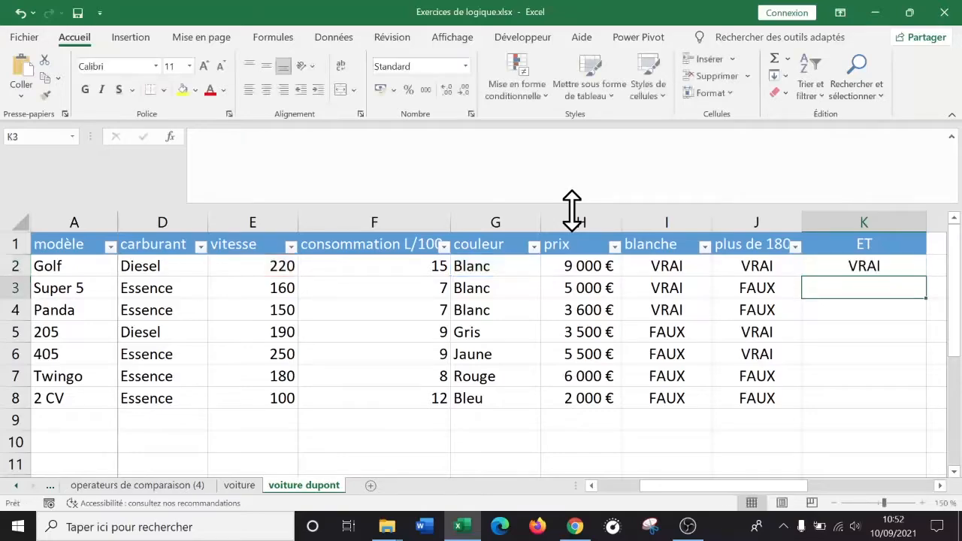
# - Fill the K2 formula down the ET column to K8 for all the cars
pyautogui.click(940, 485)
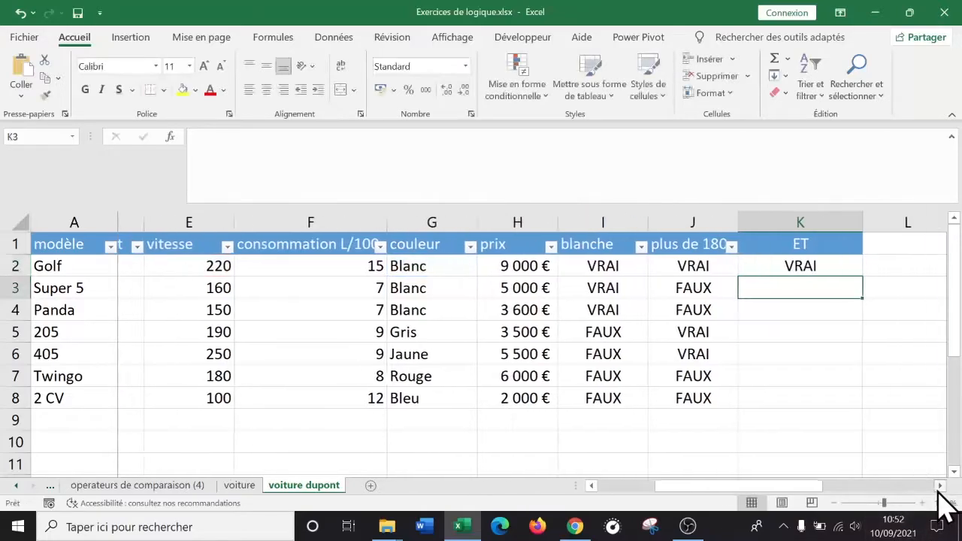
pyautogui.click(939, 485)
pyautogui.doubleClick(727, 264)
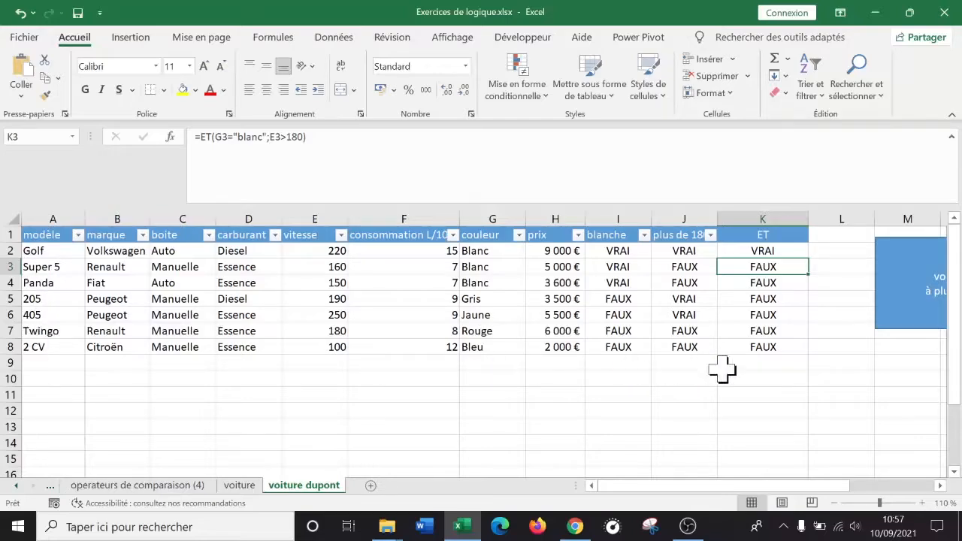
pyautogui.click(776, 254)
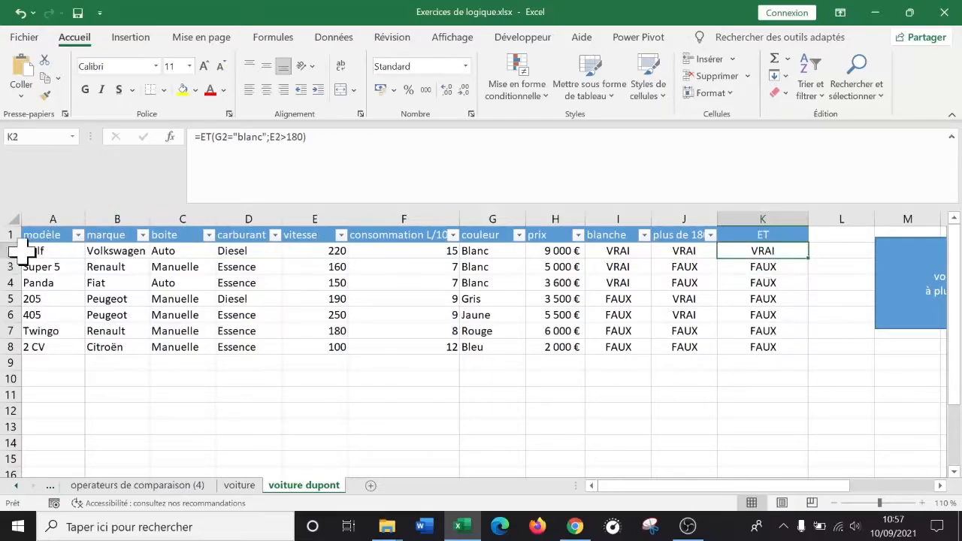
pyautogui.click(8, 251)
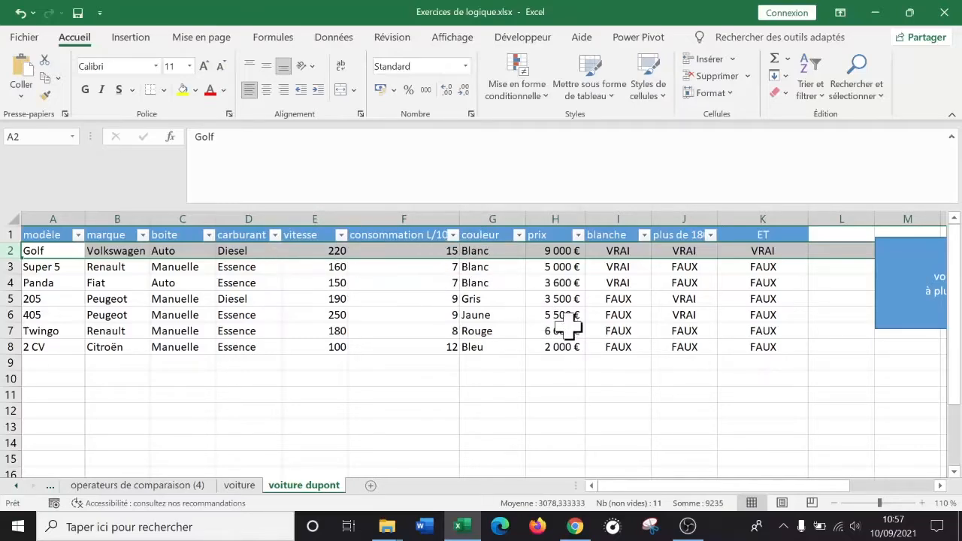
pyautogui.moveTo(804, 488); pyautogui.dragTo(865, 499)
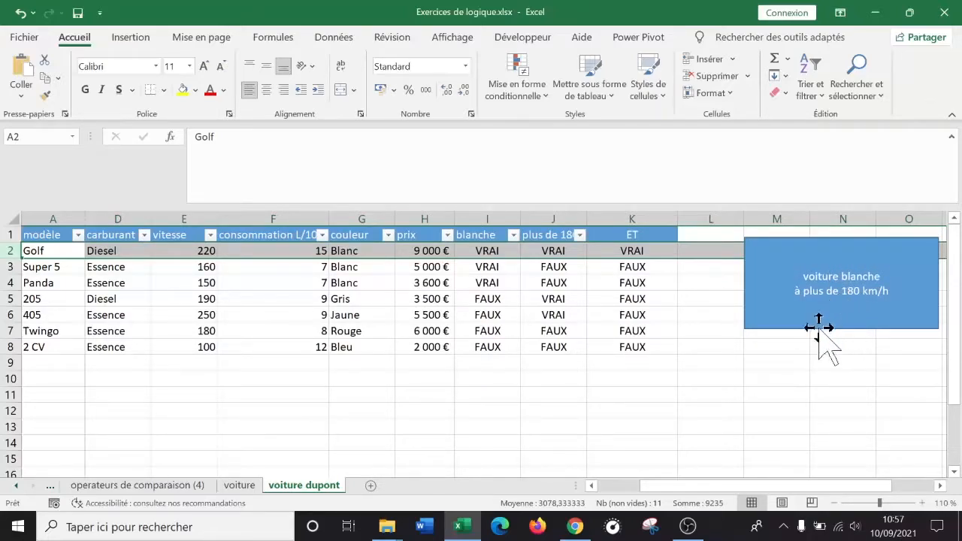
# - Delete the blanche, plus de 180 and ET columns (I to K), and move the blue rectangle away from the table so it starts at column K
pyautogui.moveTo(755, 485); pyautogui.dragTo(794, 487)
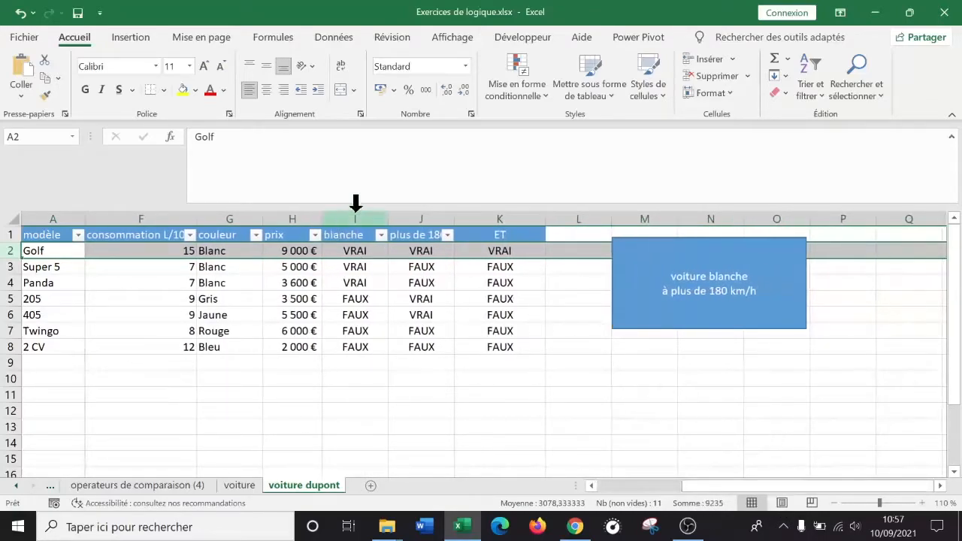
pyautogui.moveTo(357, 208); pyautogui.dragTo(484, 212)
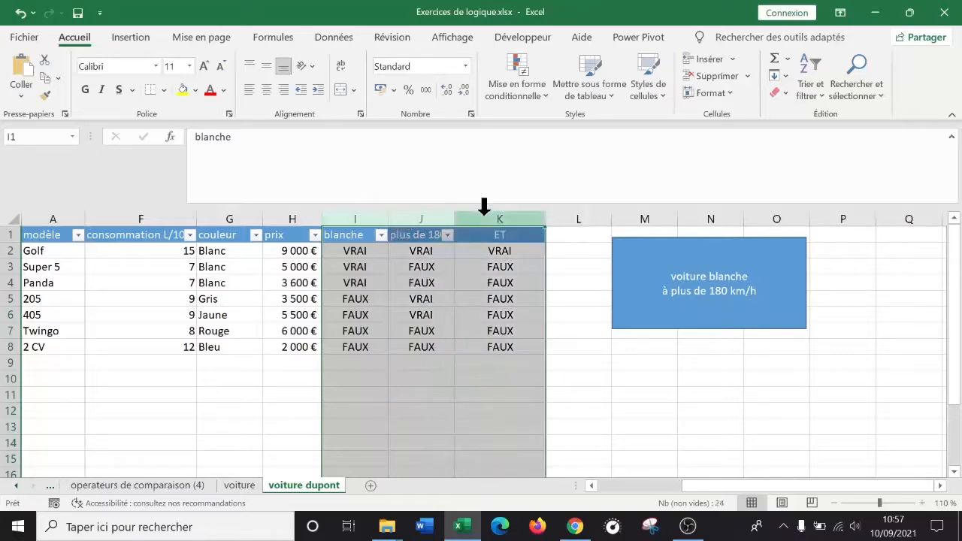
pyautogui.rightClick(500, 214)
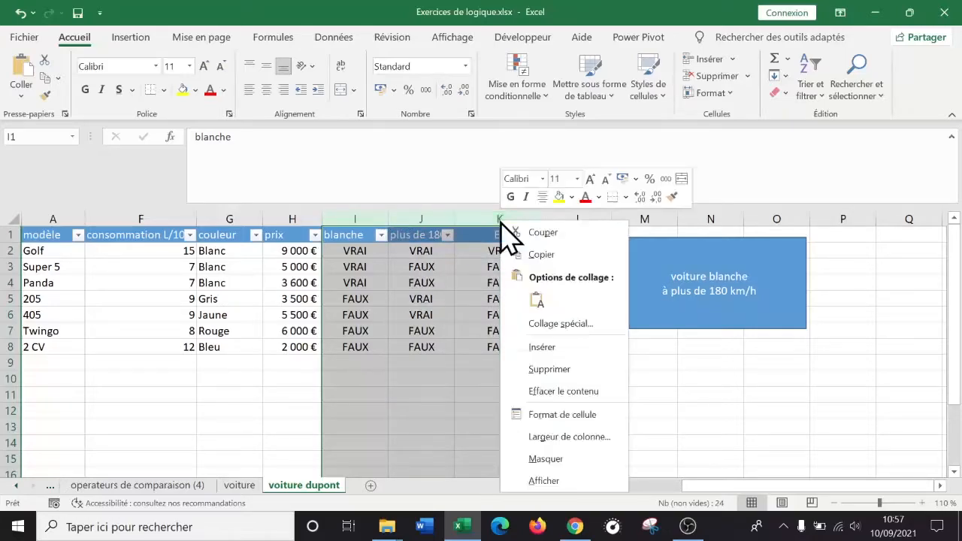
pyautogui.click(594, 365)
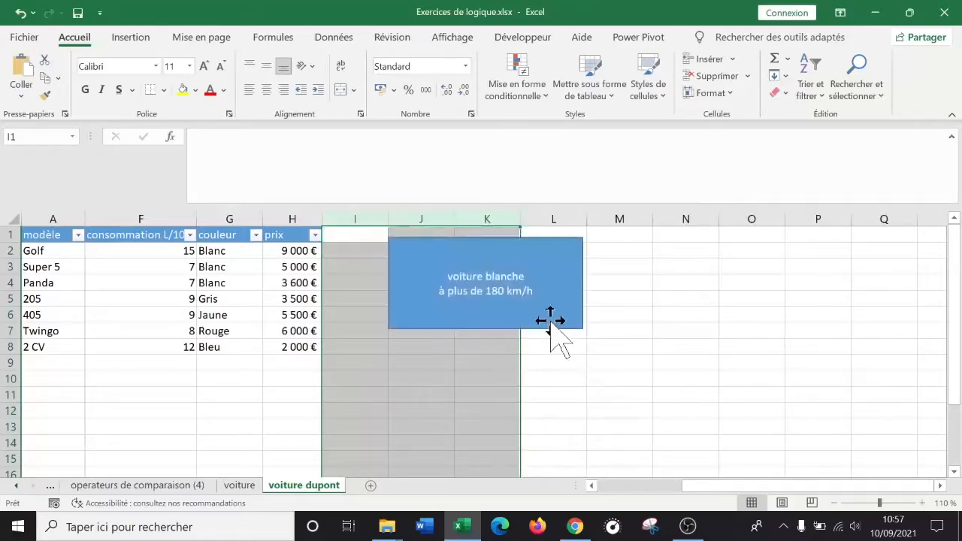
pyautogui.moveTo(550, 323); pyautogui.dragTo(634, 326)
pyautogui.click(418, 312)
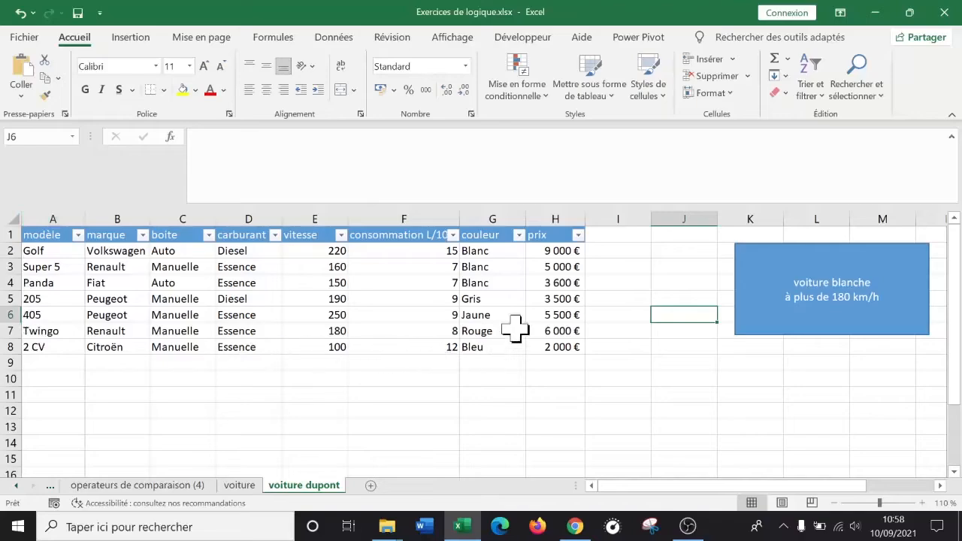
# - Select the whole car table and set up a custom sort with marque as the first level, cell values from A to Z
pyautogui.moveTo(45, 233); pyautogui.dragTo(579, 371)
pyautogui.click(601, 376)
pyautogui.click(245, 301)
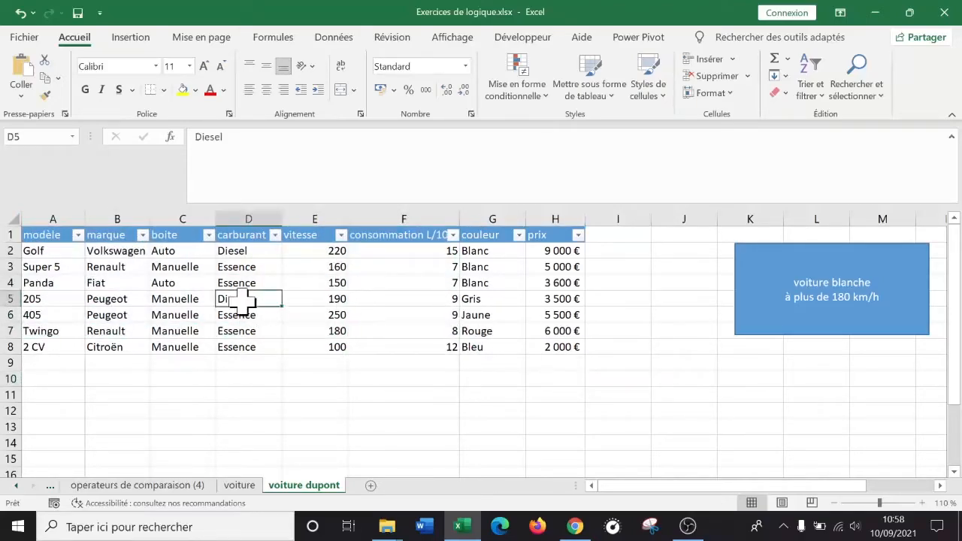
pyautogui.hotkey('ctrl', 'a')
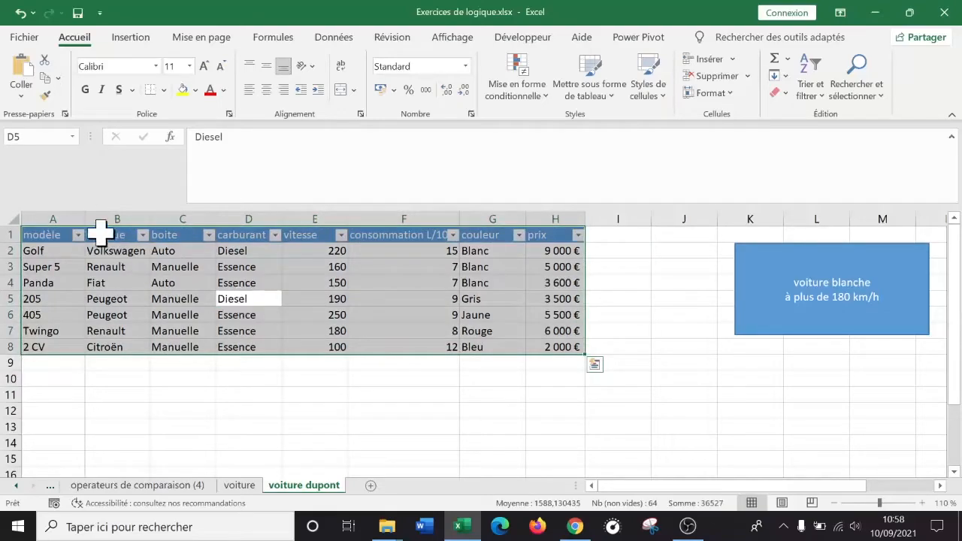
pyautogui.click(334, 39)
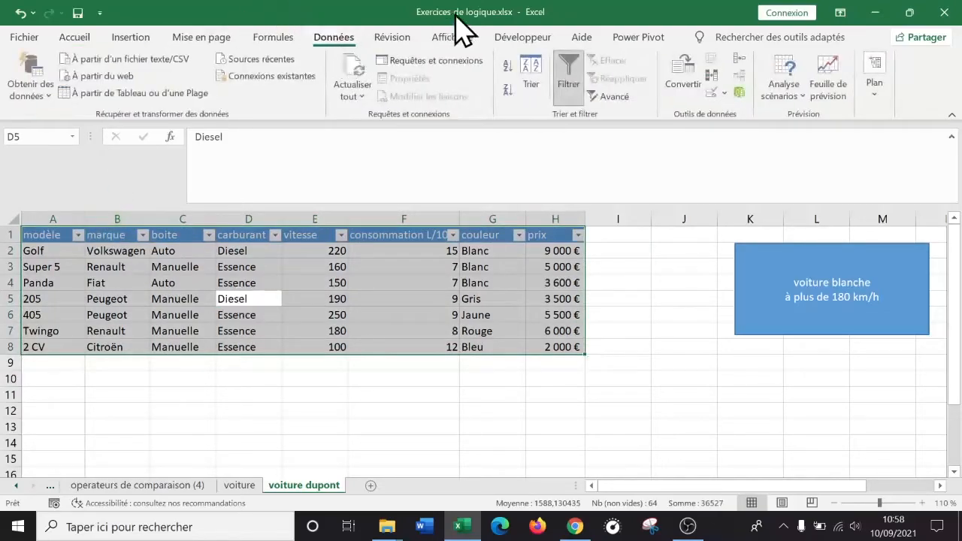
pyautogui.click(530, 84)
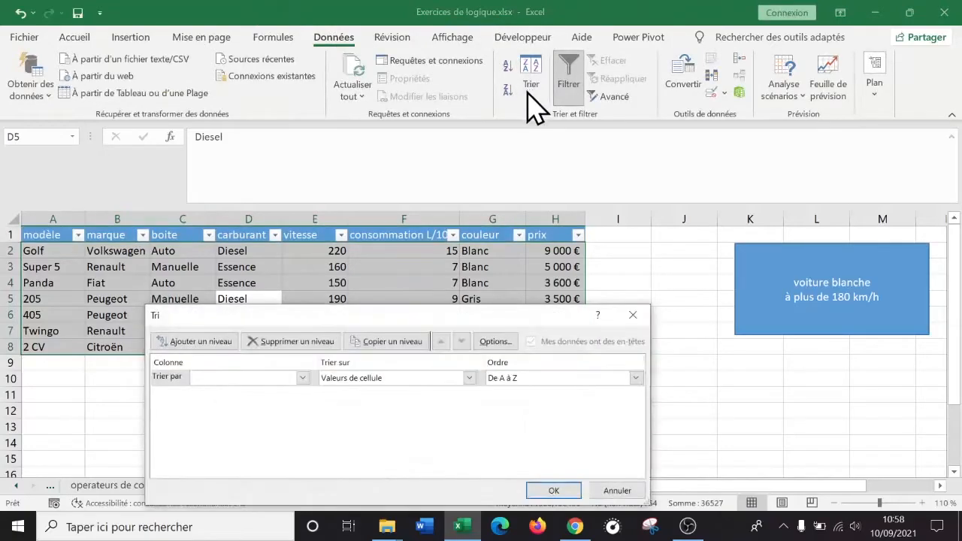
pyautogui.moveTo(486, 317); pyautogui.dragTo(629, 184)
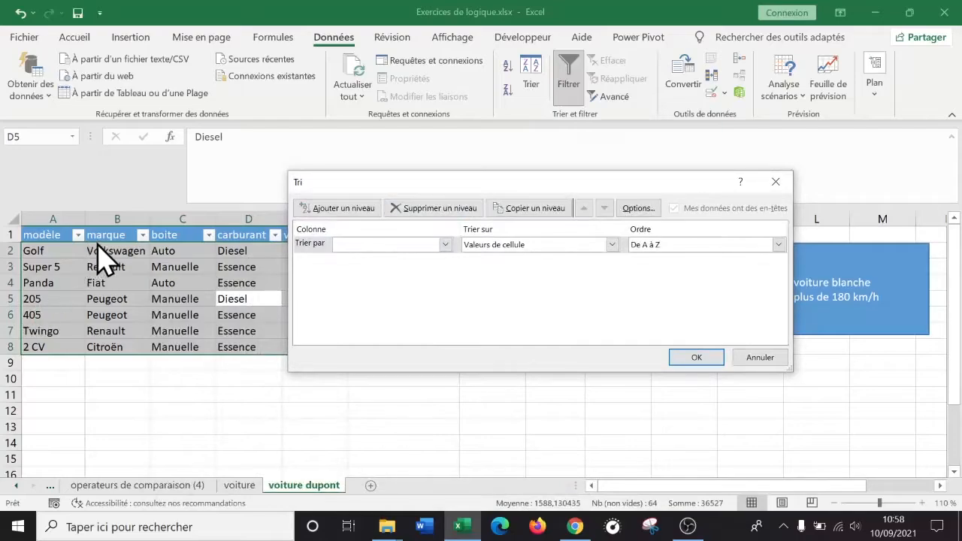
pyautogui.click(445, 245)
pyautogui.click(399, 270)
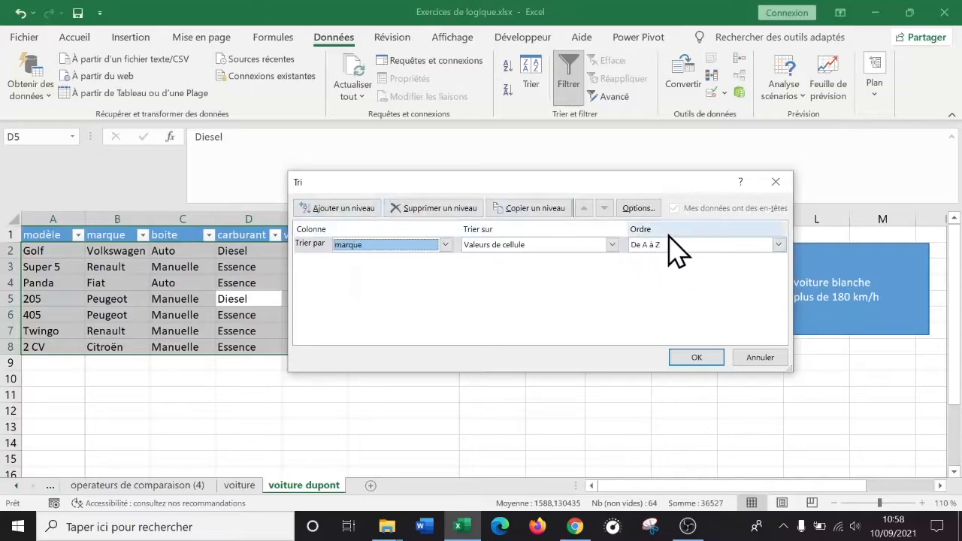
# - Add a second sort level on modèle, cell values from A to Z
pyautogui.click(355, 209)
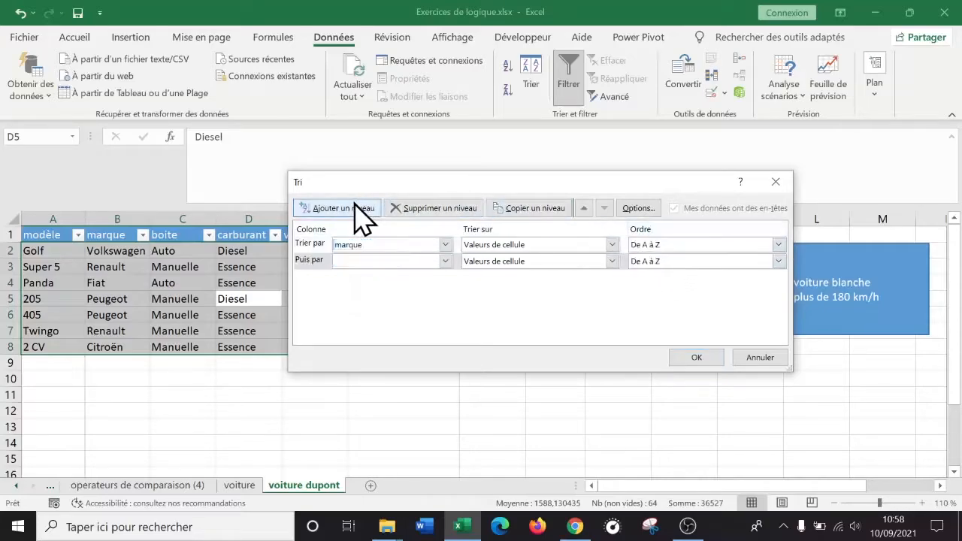
pyautogui.click(446, 261)
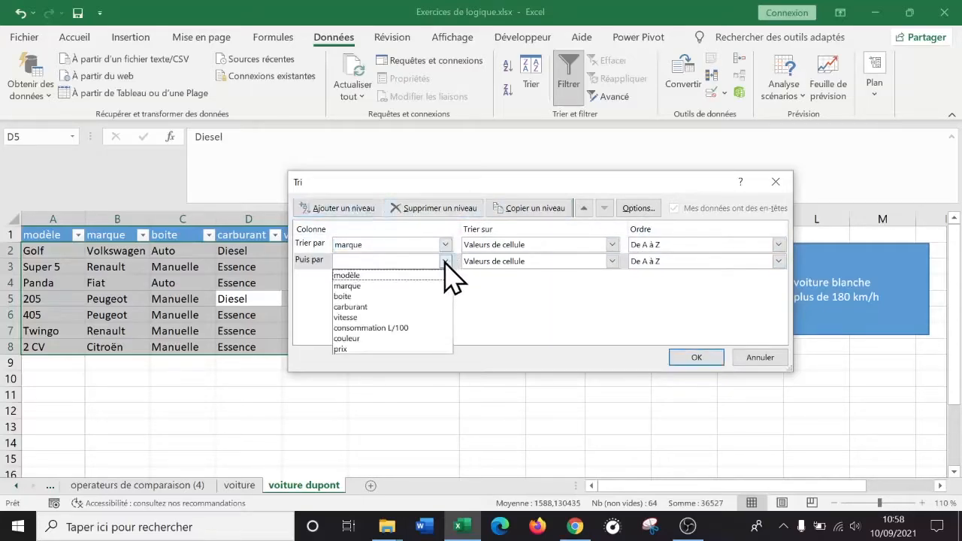
pyautogui.click(391, 276)
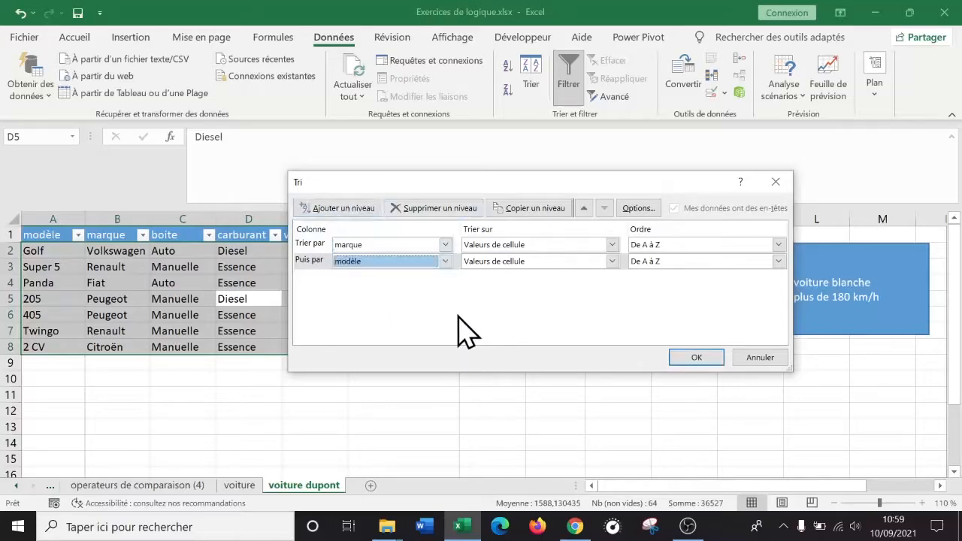
# - Apply the two-level sort to the car table and delete the blue rectangle about white cars over 180 km/h
pyautogui.press('Return')
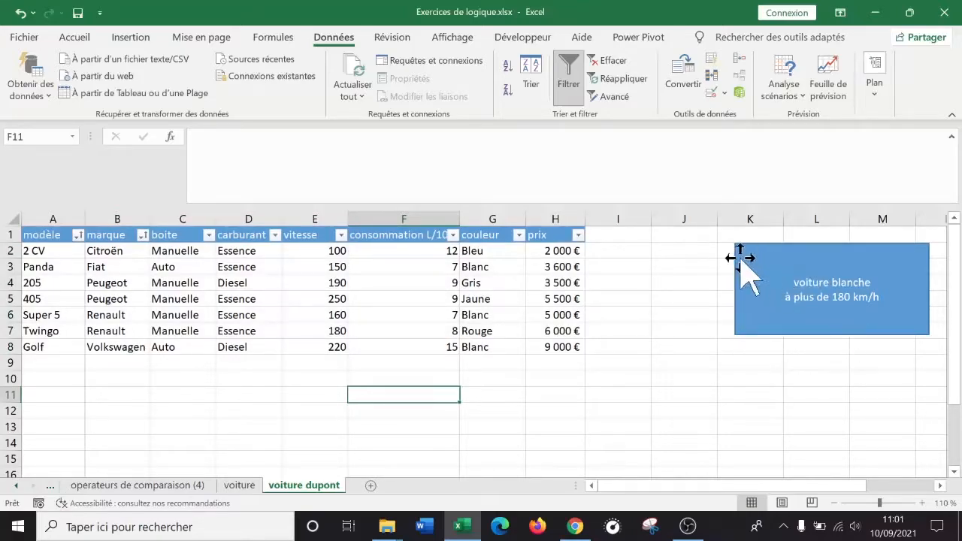
pyautogui.click(737, 259)
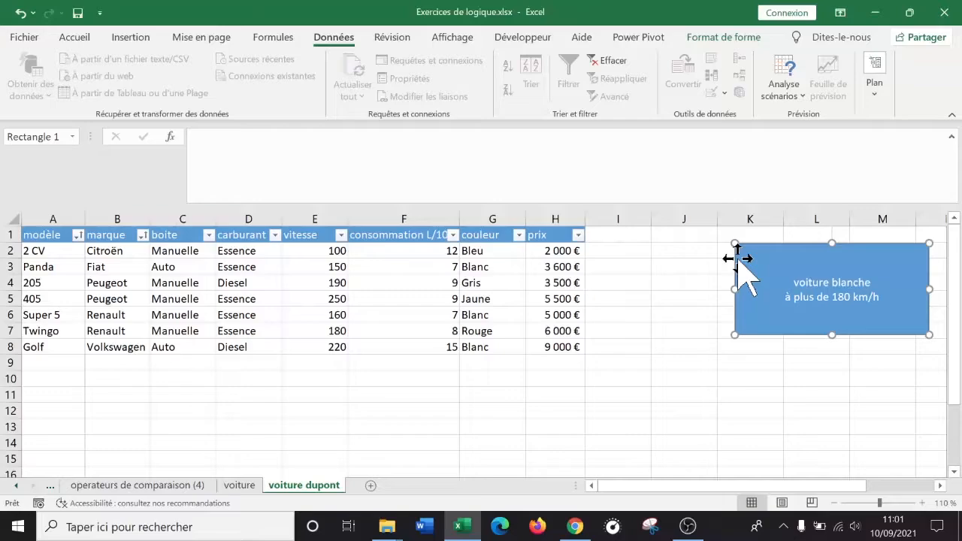
pyautogui.press('Delete')
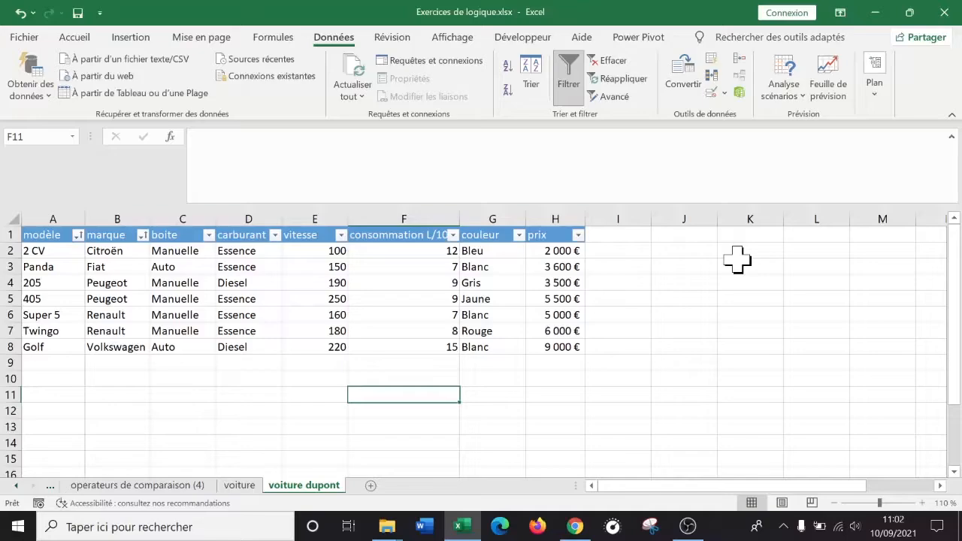
pyautogui.click(752, 283)
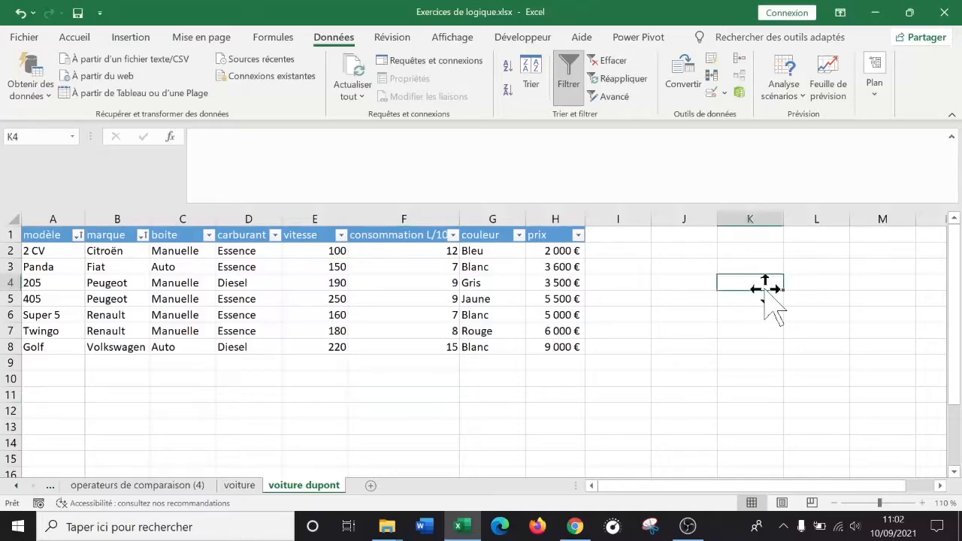
# - Draw a rectangle about 3.88 by 7.25 cm beside the table, containing "Consommation inférieur ou égal à 9 litres au 100" and "boite manuelle" on a new line
pyautogui.click(133, 35)
pyautogui.click(201, 89)
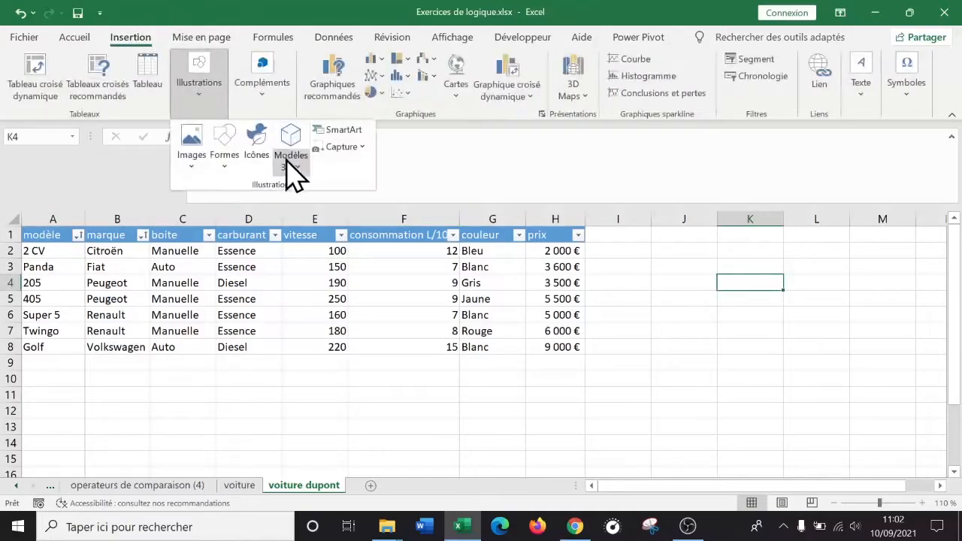
pyautogui.click(230, 168)
pyautogui.click(264, 211)
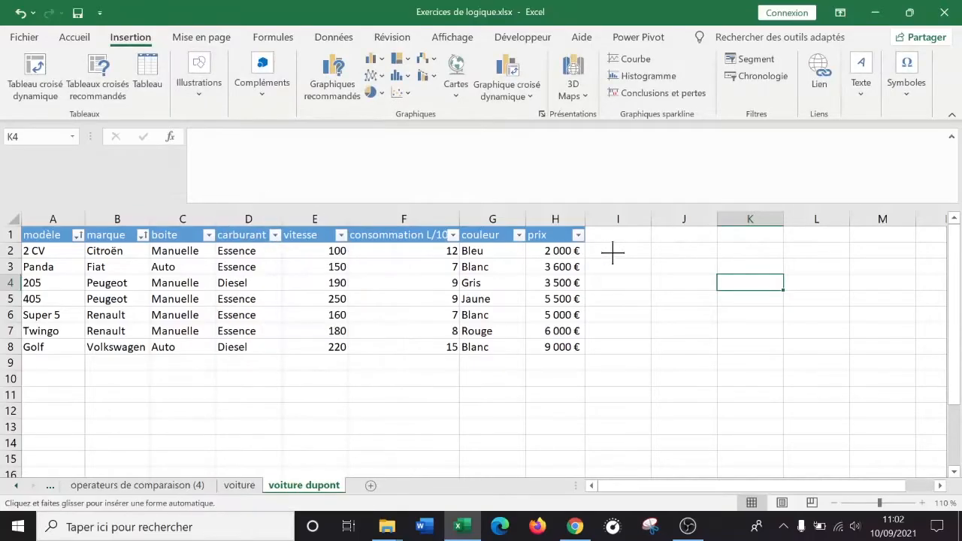
pyautogui.moveTo(667, 256); pyautogui.dragTo(893, 378)
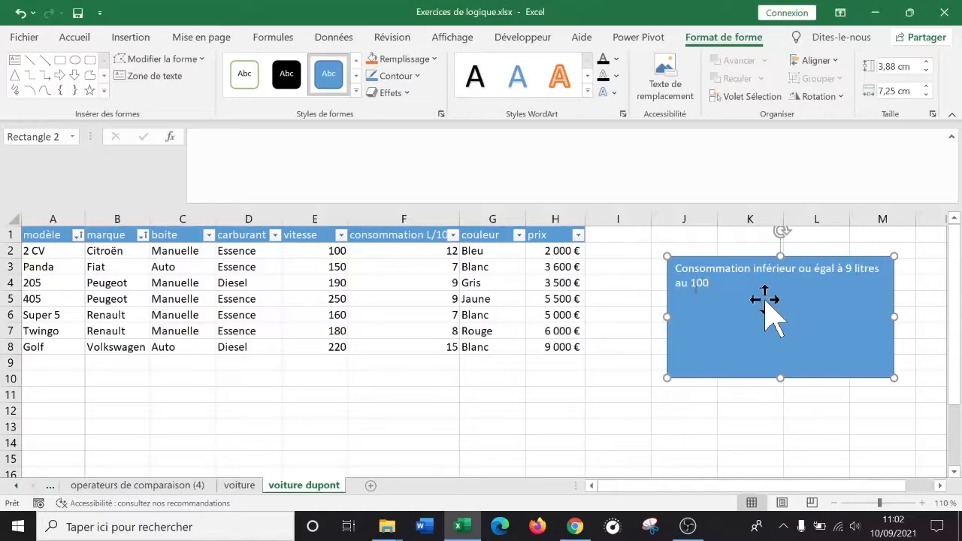
pyautogui.press('Return')
# - Center the rectangle's text horizontally and vertically and set its font size to 14
pyautogui.click(74, 37)
pyautogui.click(266, 89)
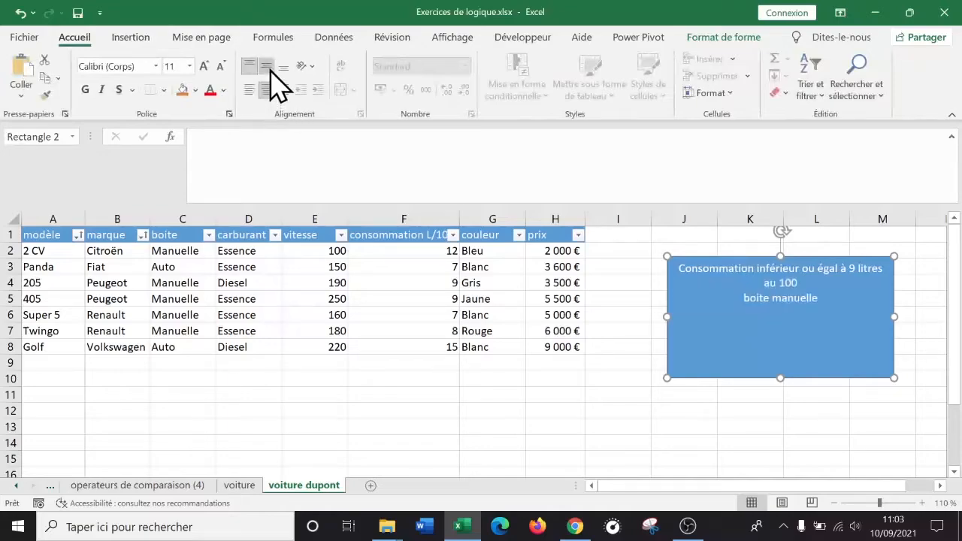
pyautogui.click(270, 67)
pyautogui.click(189, 66)
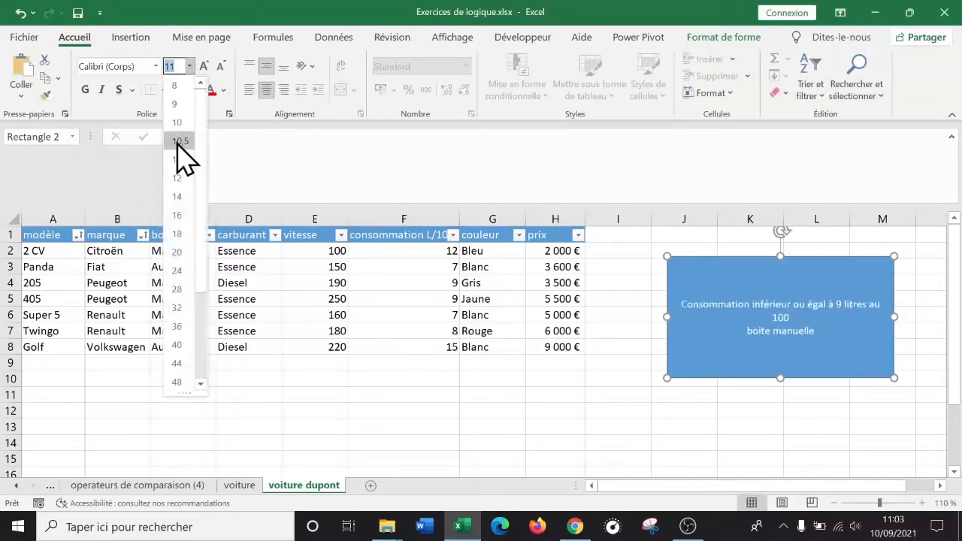
pyautogui.click(180, 196)
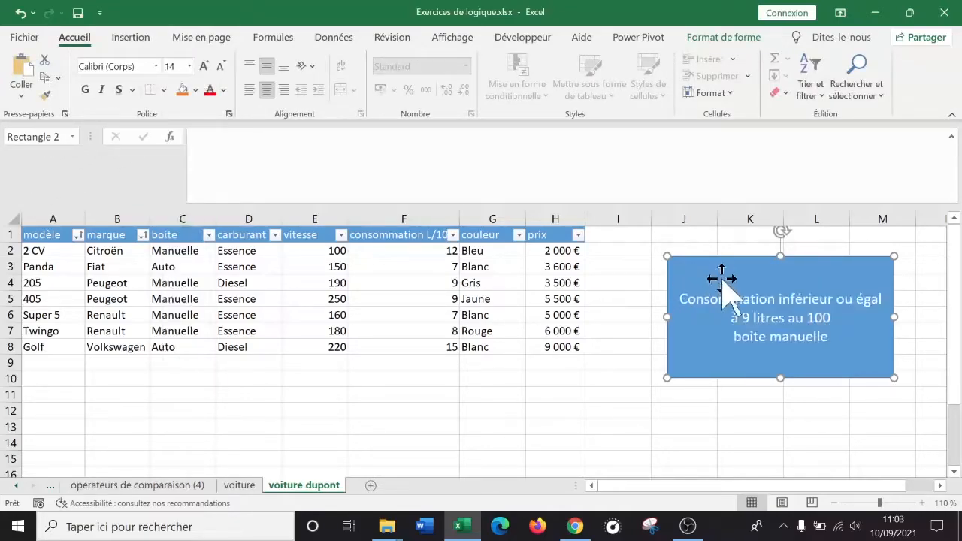
# - Move the blue rectangle farther from the table so it starts near column L, leaving columns I to K free
pyautogui.moveTo(730, 261); pyautogui.dragTo(768, 247)
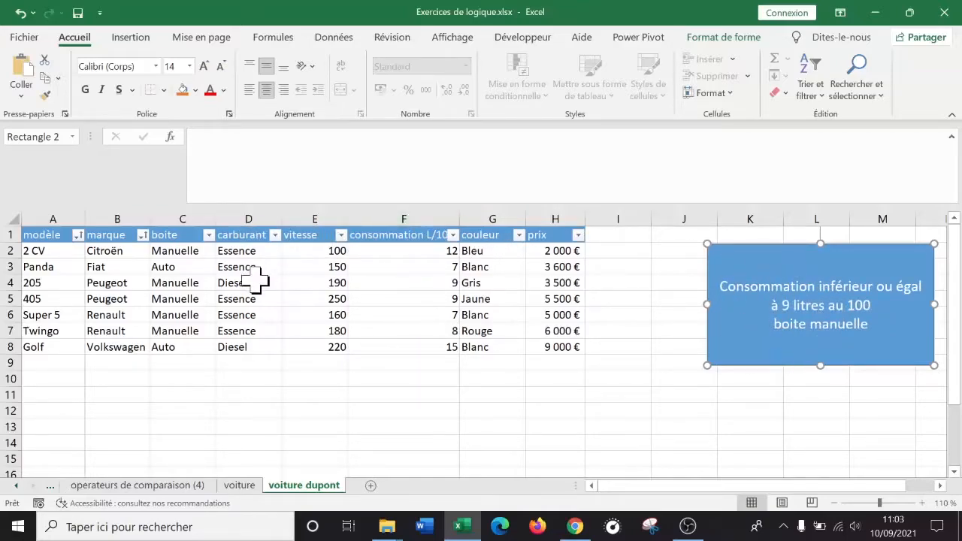
pyautogui.click(673, 378)
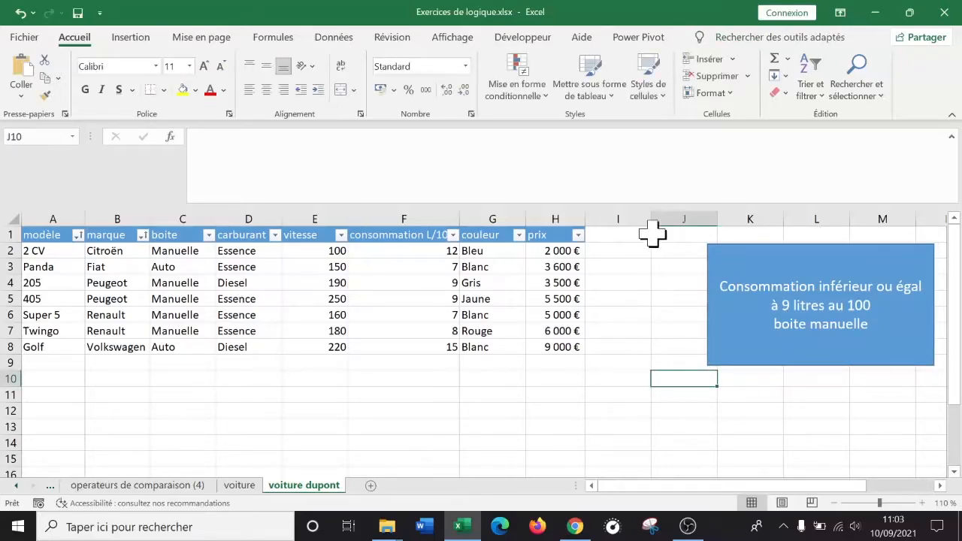
pyautogui.click(690, 235)
pyautogui.moveTo(733, 246); pyautogui.dragTo(795, 250)
pyautogui.click(737, 234)
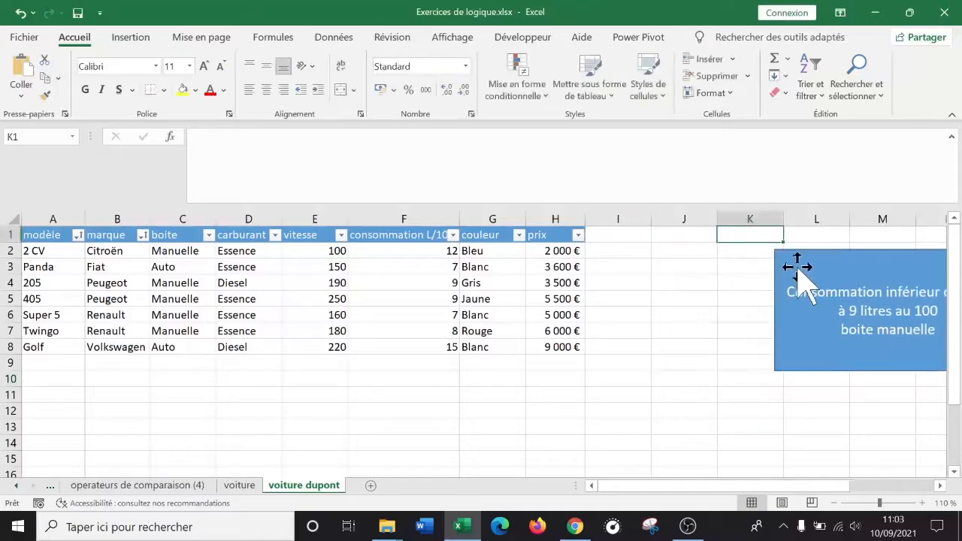
pyautogui.click(940, 486)
pyautogui.click(940, 486)
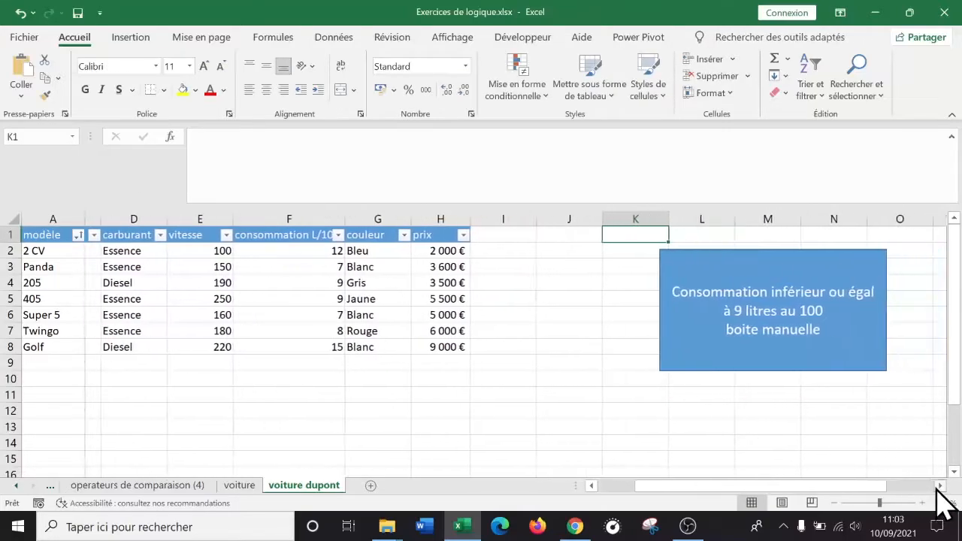
# - Enter the header "conso inf ou egal à 9" in I1, and widen column J slightly and column I to fit the header
pyautogui.click(489, 250)
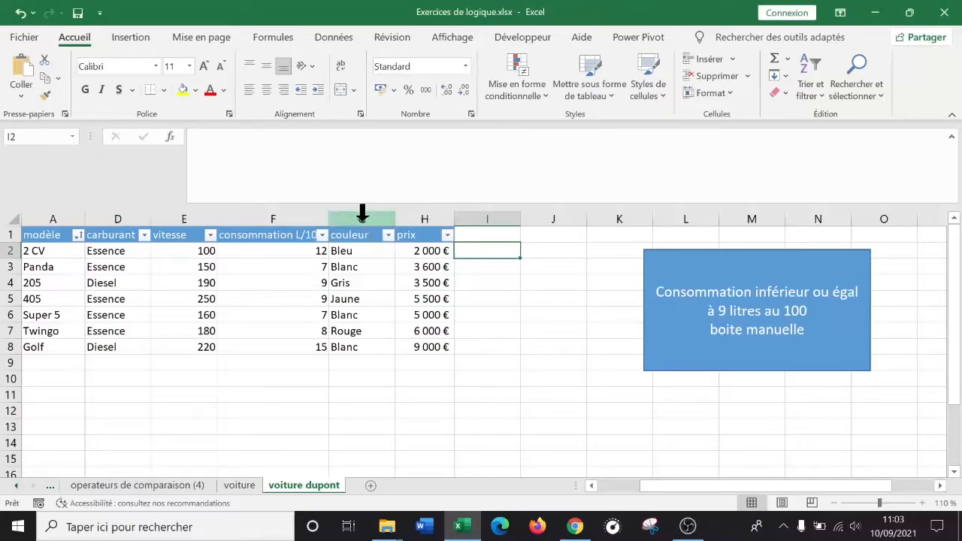
pyautogui.click(474, 235)
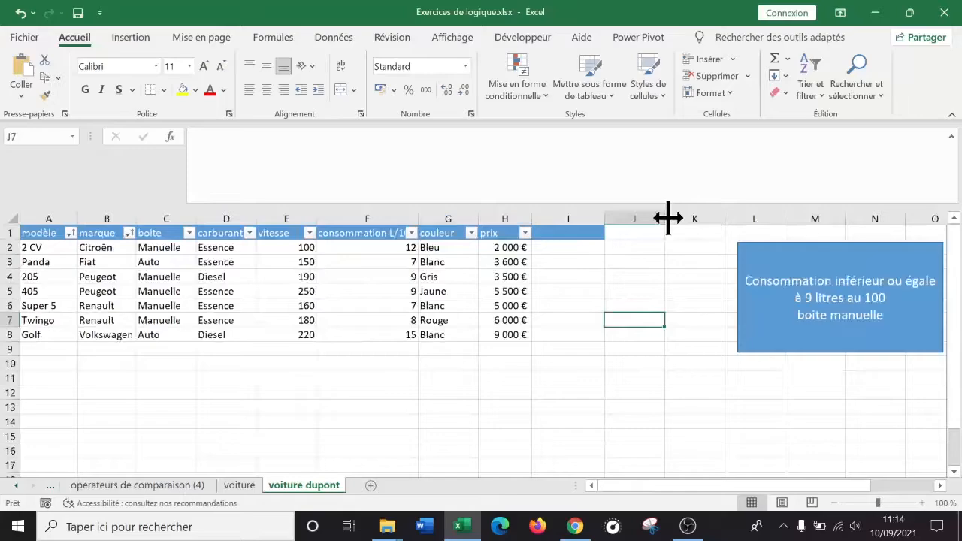
pyautogui.moveTo(667, 219); pyautogui.dragTo(679, 219)
pyautogui.click(624, 275)
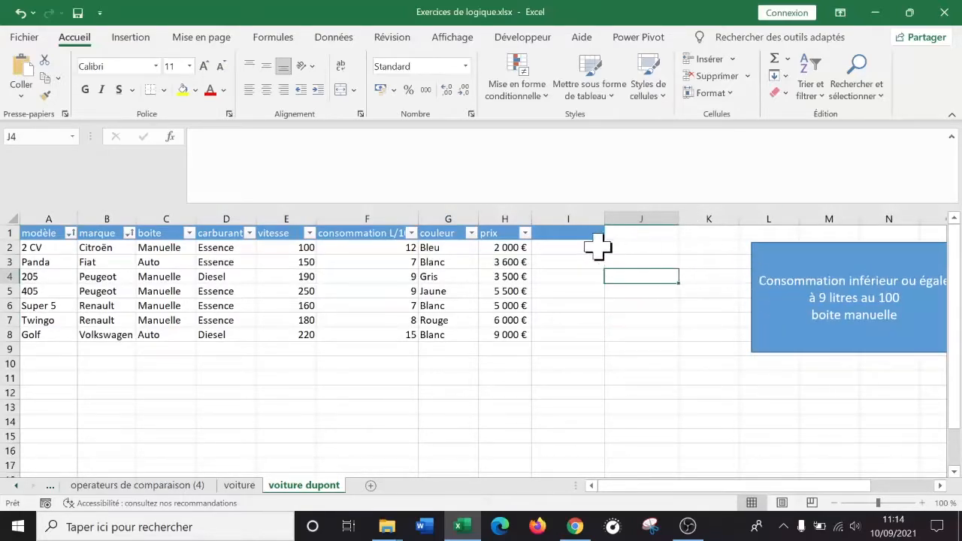
pyautogui.click(565, 234)
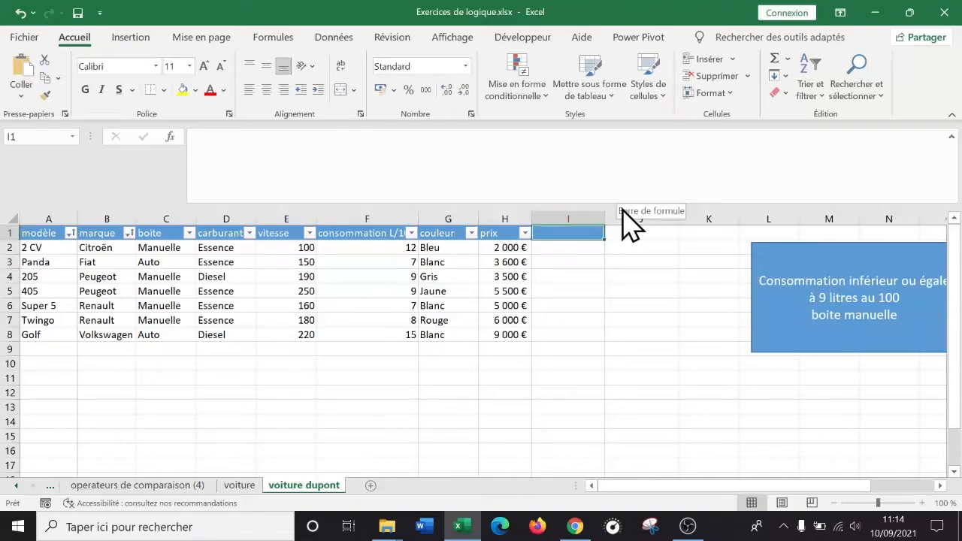
pyautogui.write('conso')
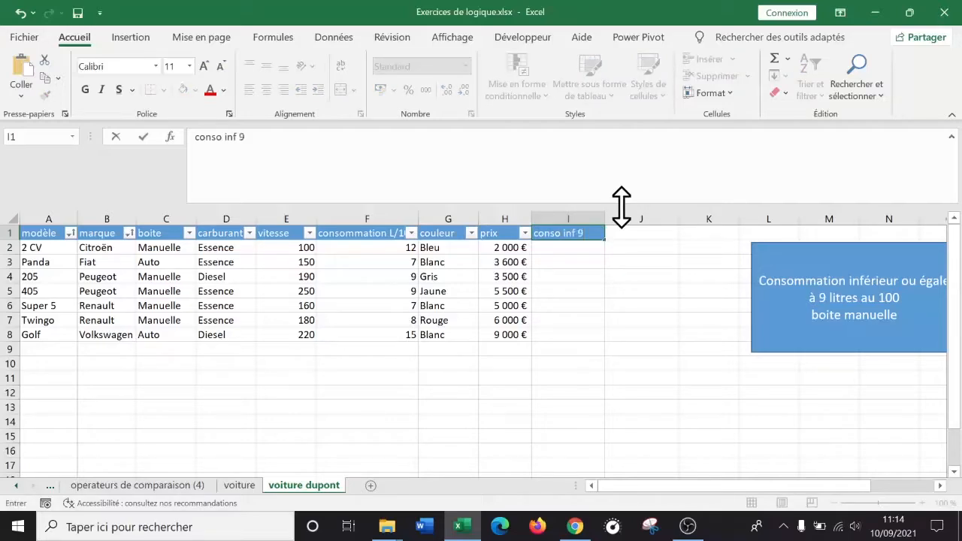
pyautogui.write(' inf ou egal à')
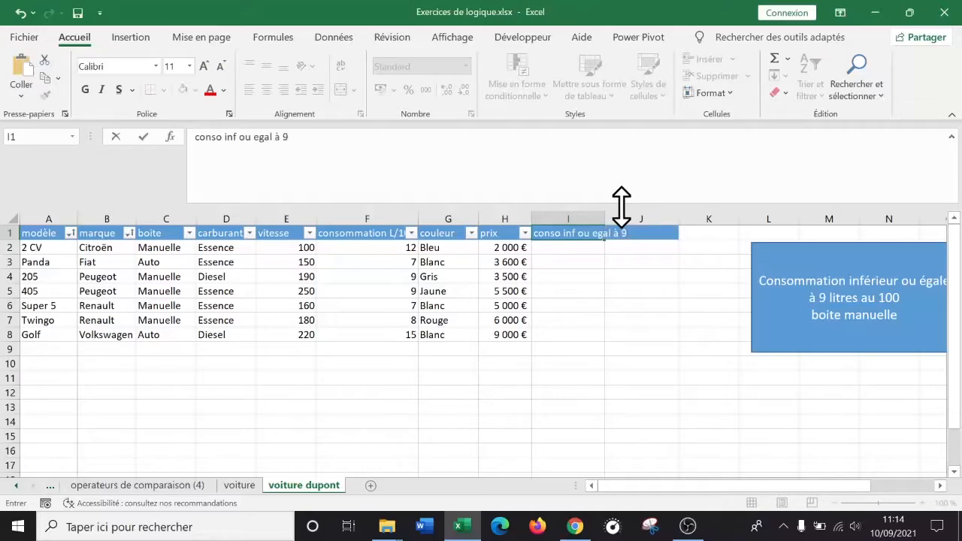
pyautogui.press('Return')
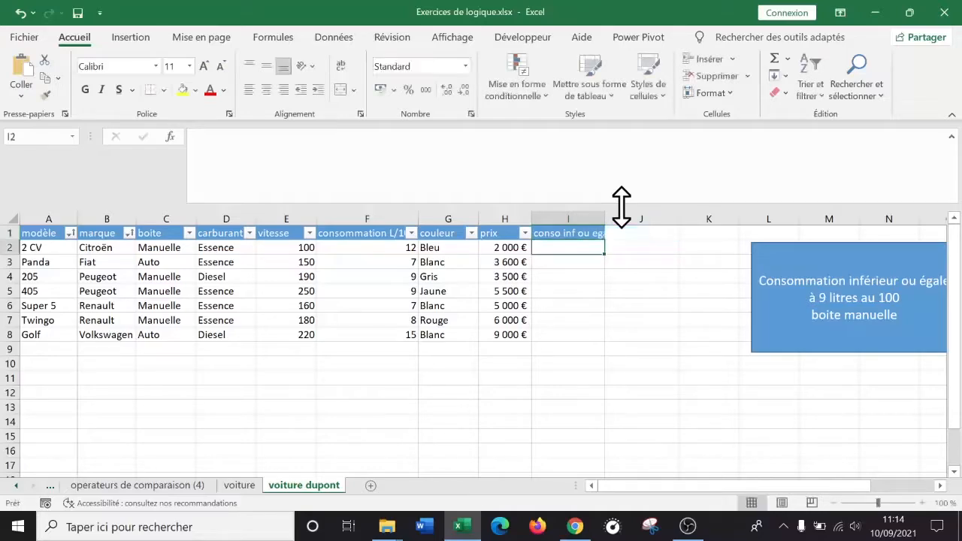
pyautogui.click(597, 218)
pyautogui.moveTo(606, 219); pyautogui.dragTo(639, 219)
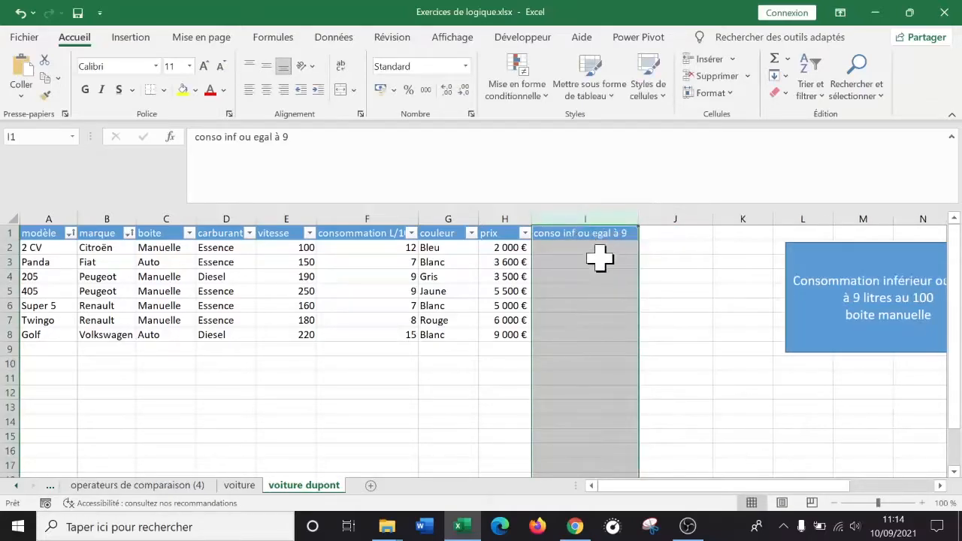
# - Enter the formula =F2<=9 in I2 to test whether the first car's consumption is at most 9
pyautogui.click(600, 251)
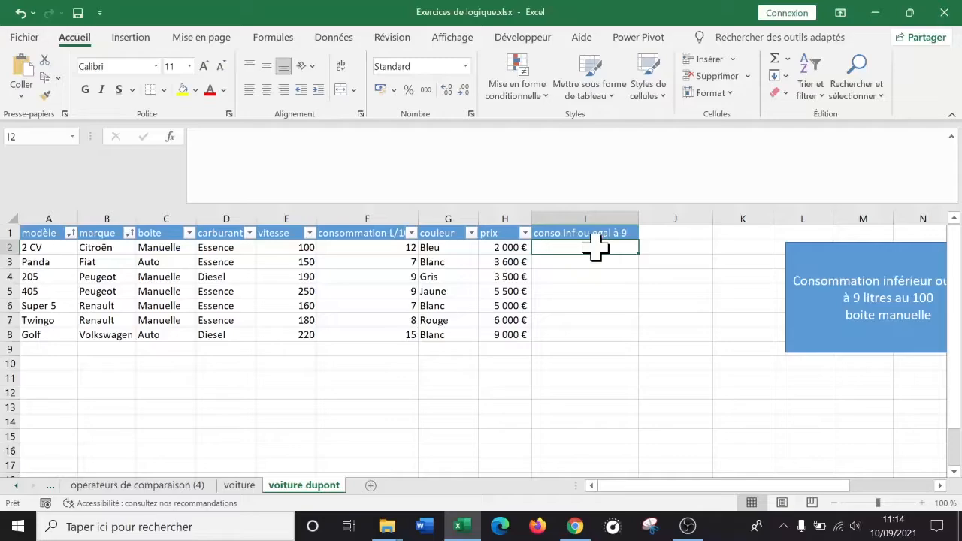
pyautogui.write('=')
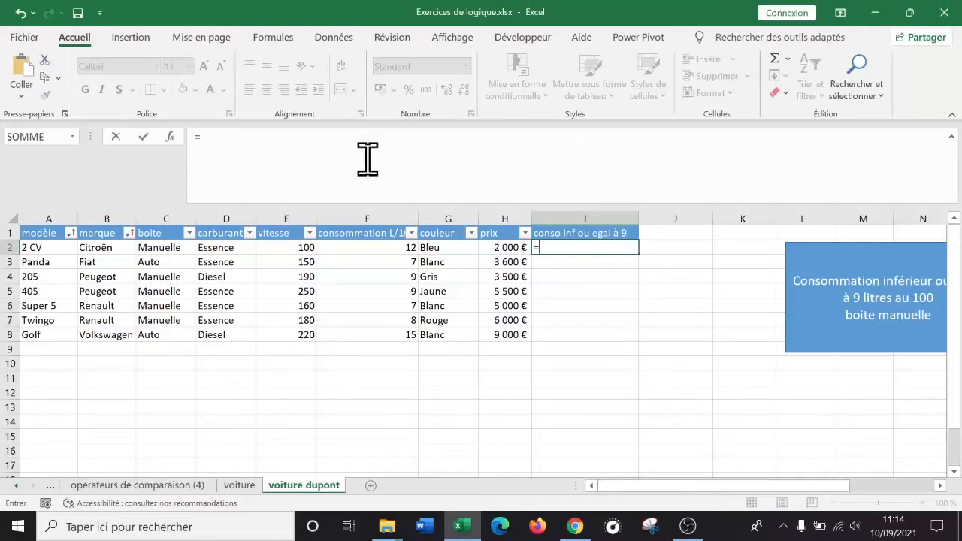
pyautogui.click(374, 248)
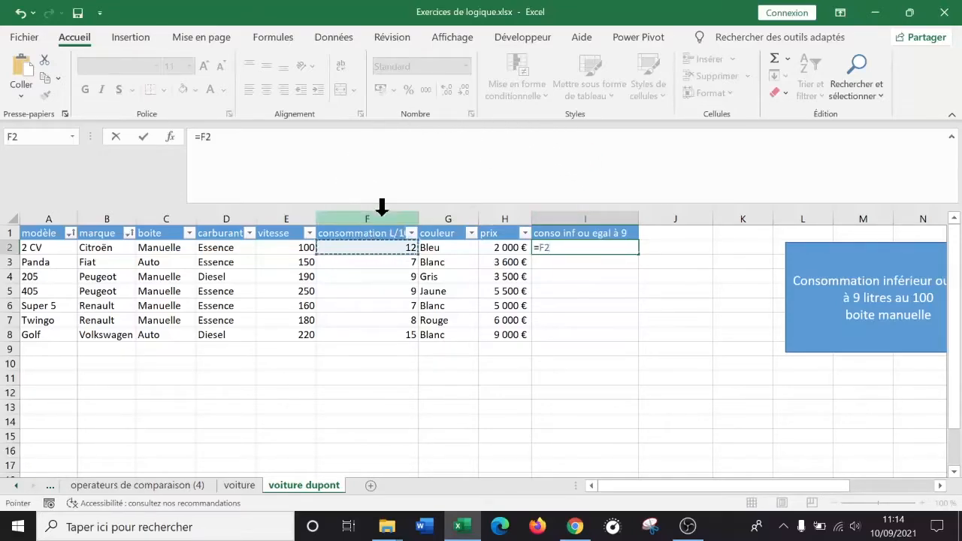
pyautogui.write('<=9')
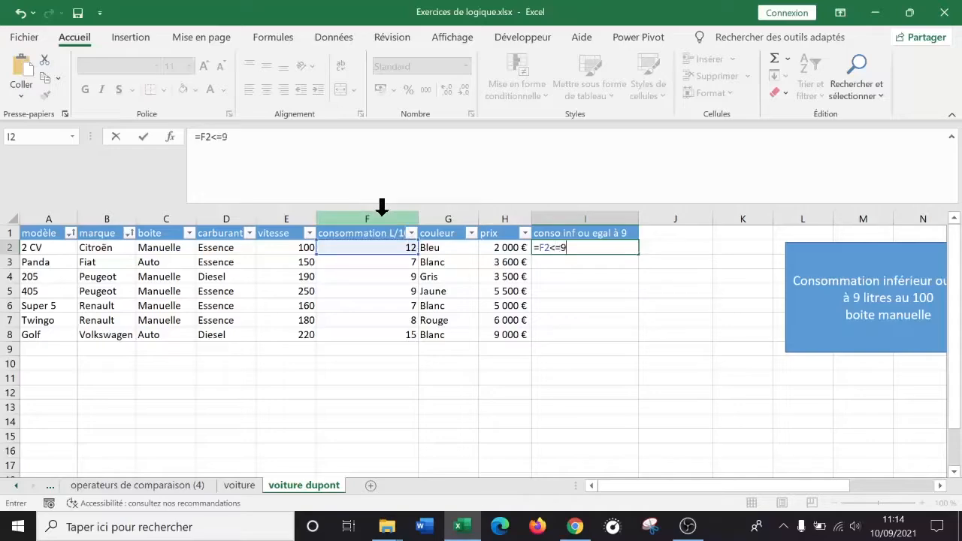
pyautogui.press('Return')
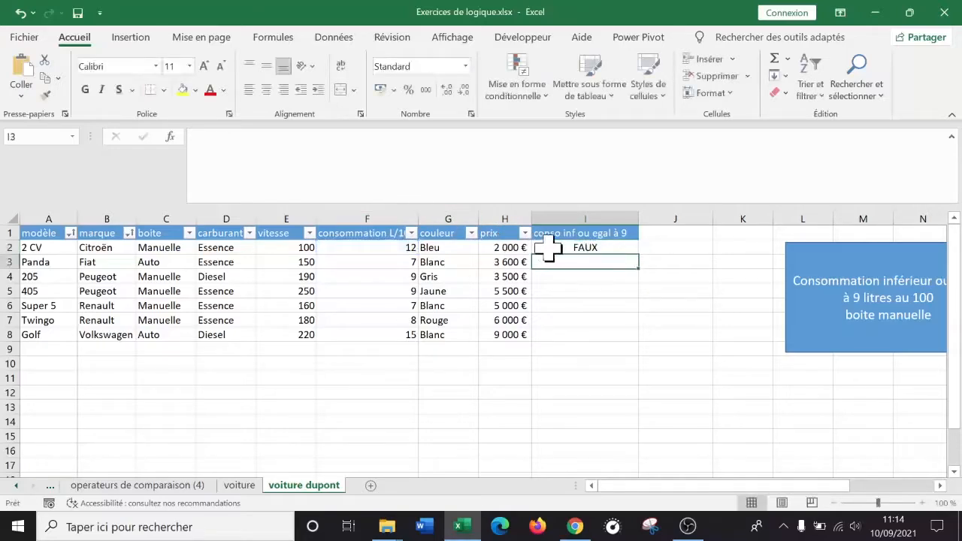
# - Fill the I2 consumption test down to I8 for all the cars
pyautogui.click(595, 249)
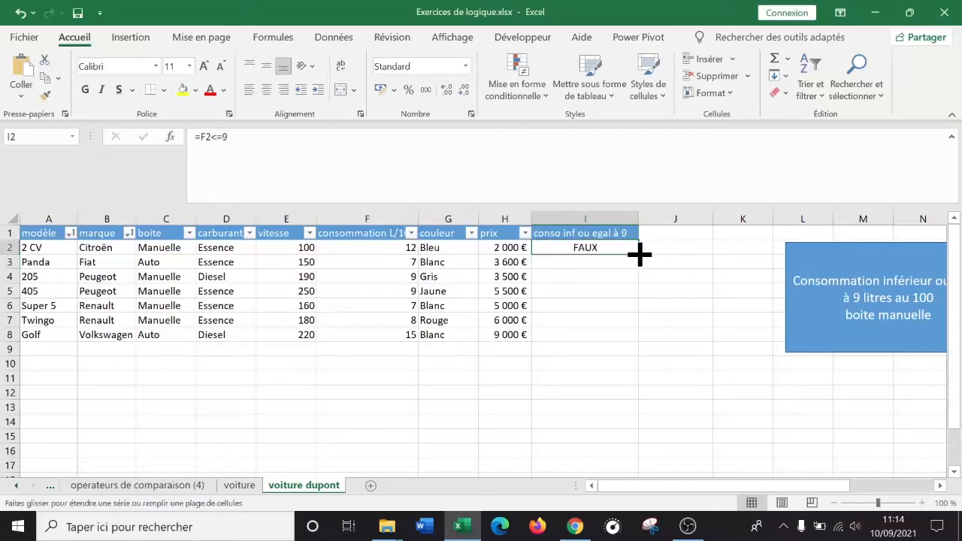
pyautogui.moveTo(638, 253)
pyautogui.mouseDown()
pyautogui.moveTo(636, 333)
pyautogui.moveTo(646, 294)
pyautogui.moveTo(637, 255)
pyautogui.mouseUp()
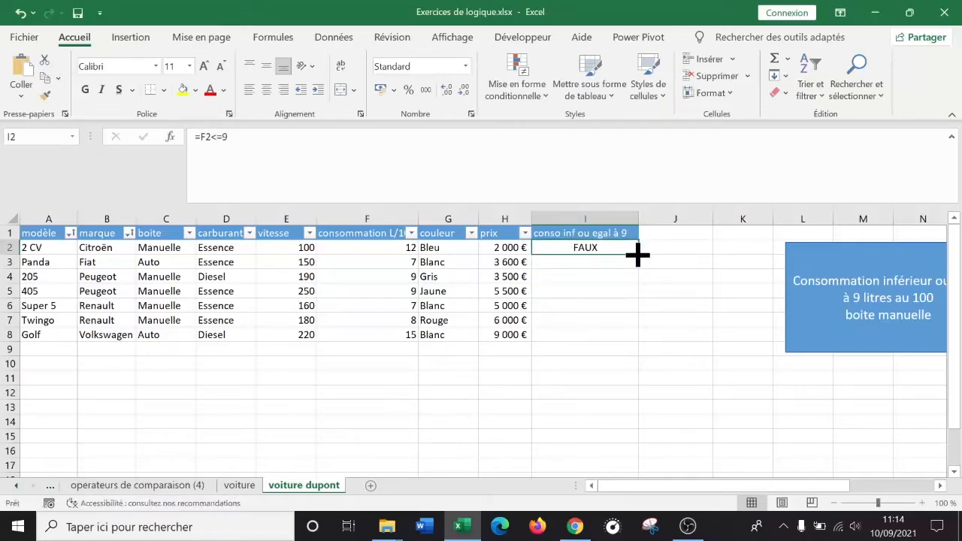
pyautogui.doubleClick(637, 254)
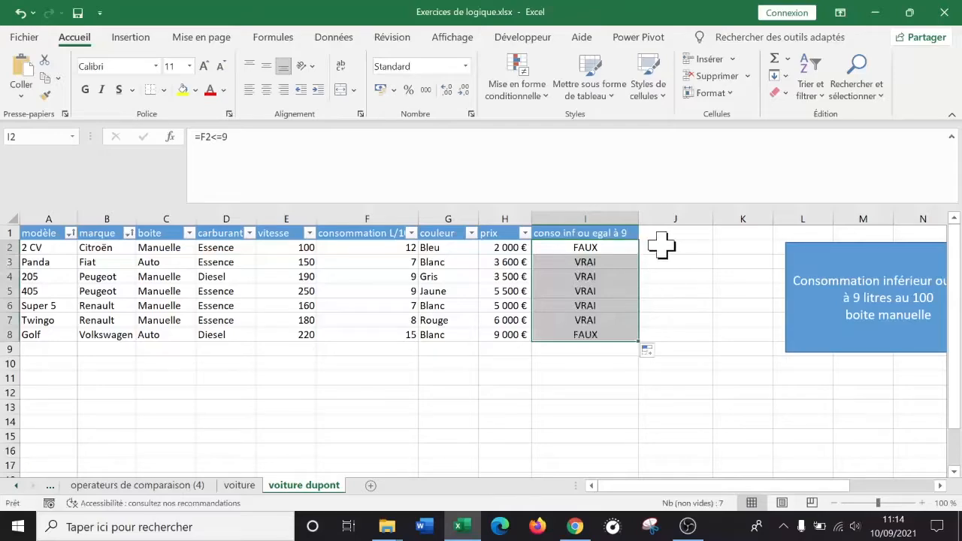
# - Enter the header "boite manuelle" in J1 and the formula =C2="manuelle" in J2
pyautogui.doubleClick(672, 232)
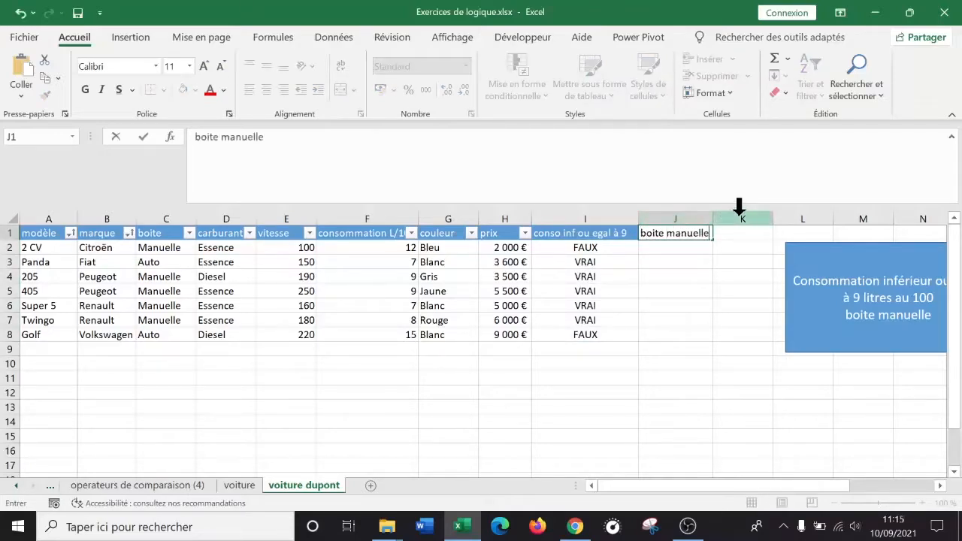
pyautogui.press('Return')
pyautogui.write('=')
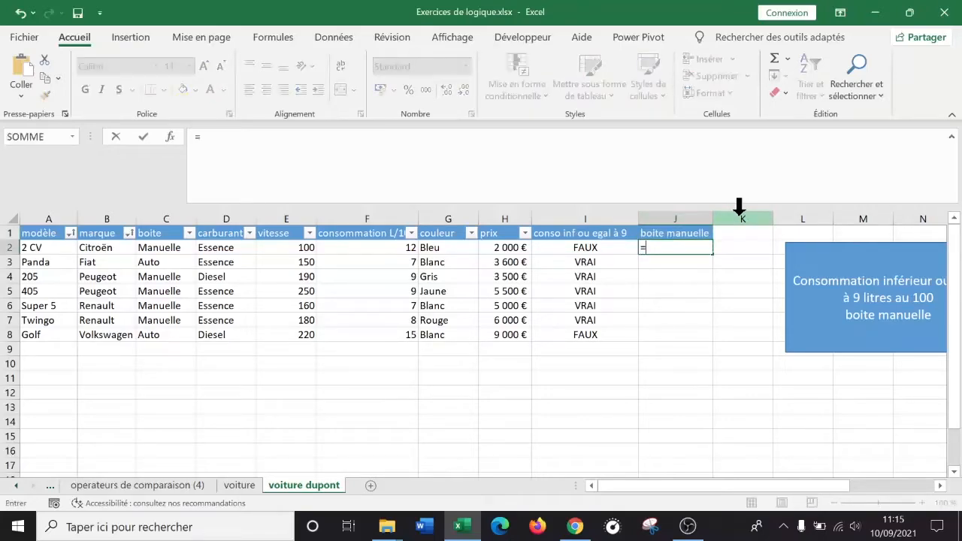
pyautogui.click(171, 248)
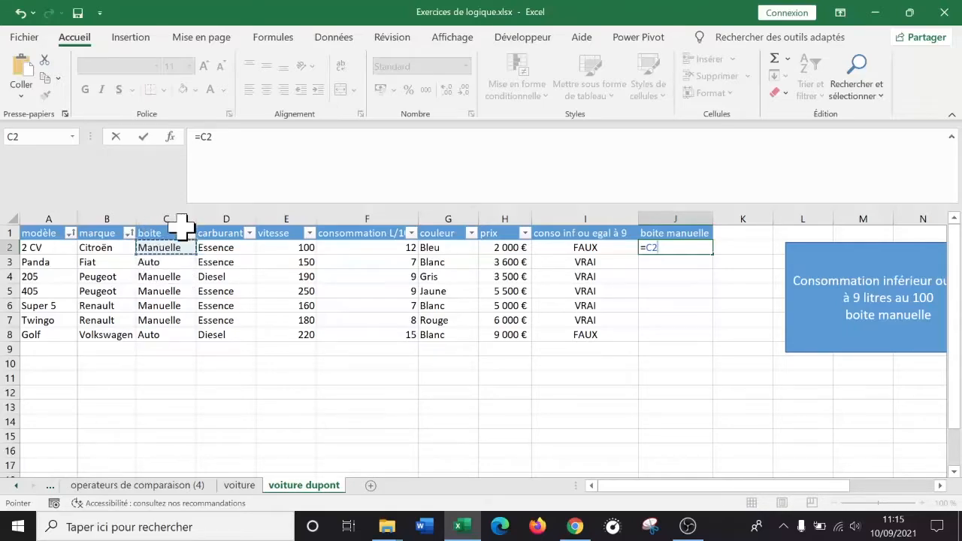
pyautogui.write('="manuelle')
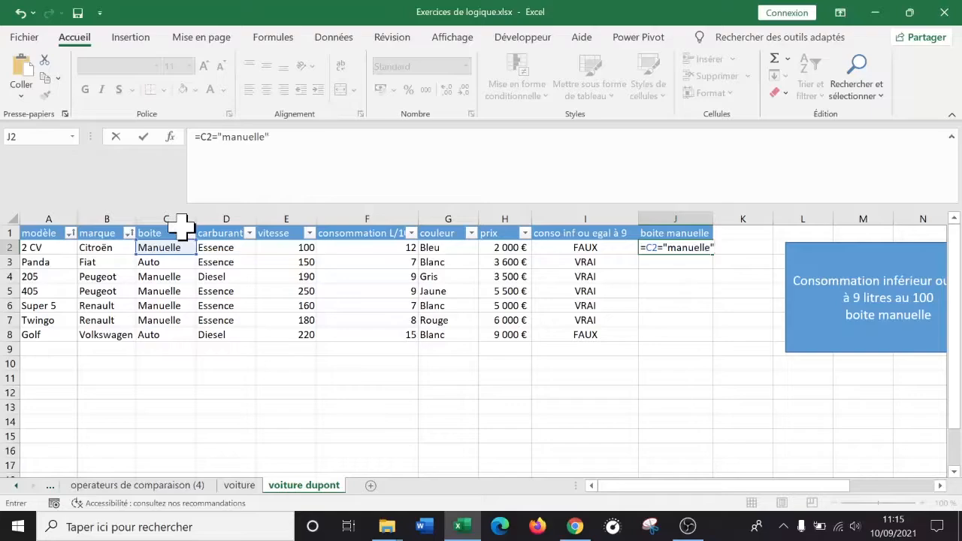
pyautogui.hotkey('ctrl', 'Return')
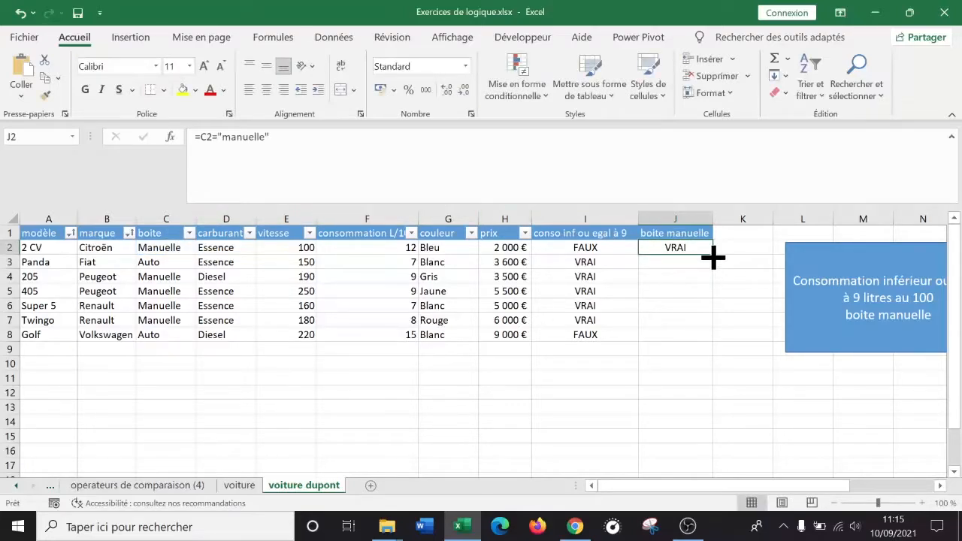
# - Fill the J2 manual-gearbox test down to J8, and shift the blue criteria text box slightly away from the table
pyautogui.doubleClick(713, 256)
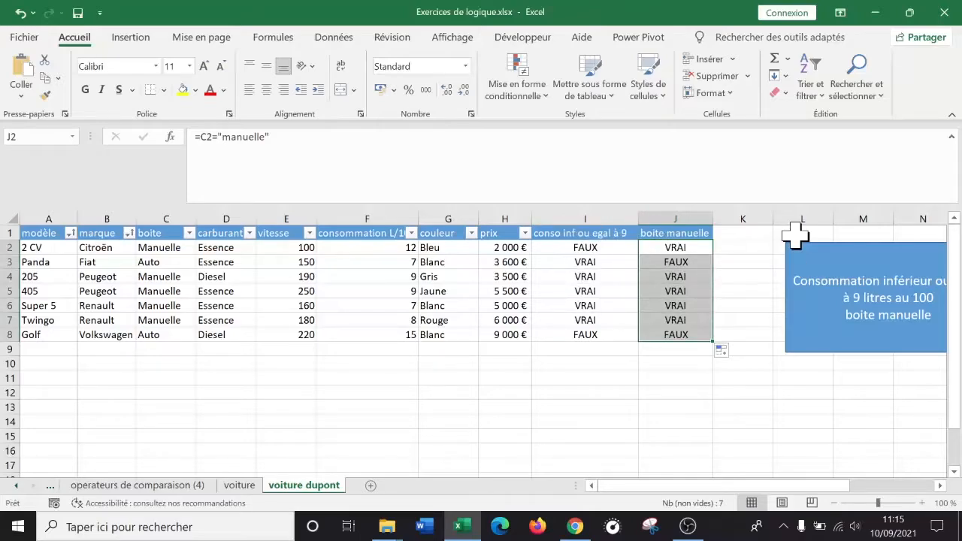
pyautogui.moveTo(790, 245); pyautogui.dragTo(813, 246)
# - Enter the header "ET" in K1
pyautogui.click(744, 233)
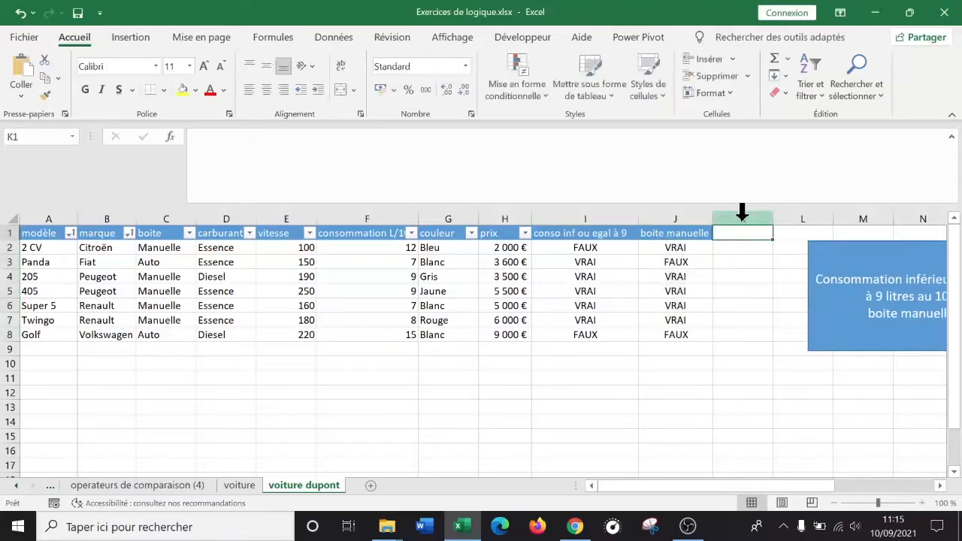
pyautogui.write('ET')
pyautogui.press('Return')
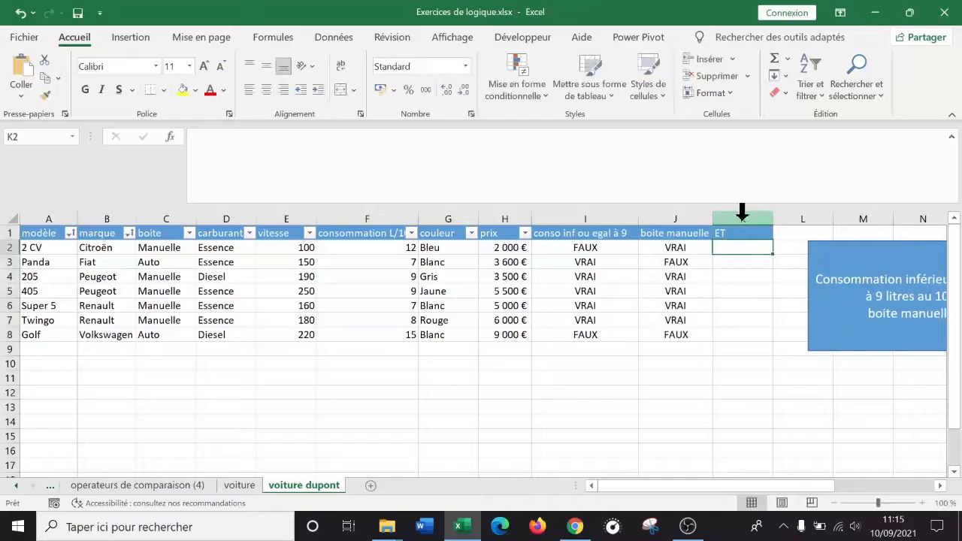
# - Enter the formula =ET(F2<=9;C2="Manuelle") in K2 and fill it down to K8 for all the cars
pyautogui.write('=ET')
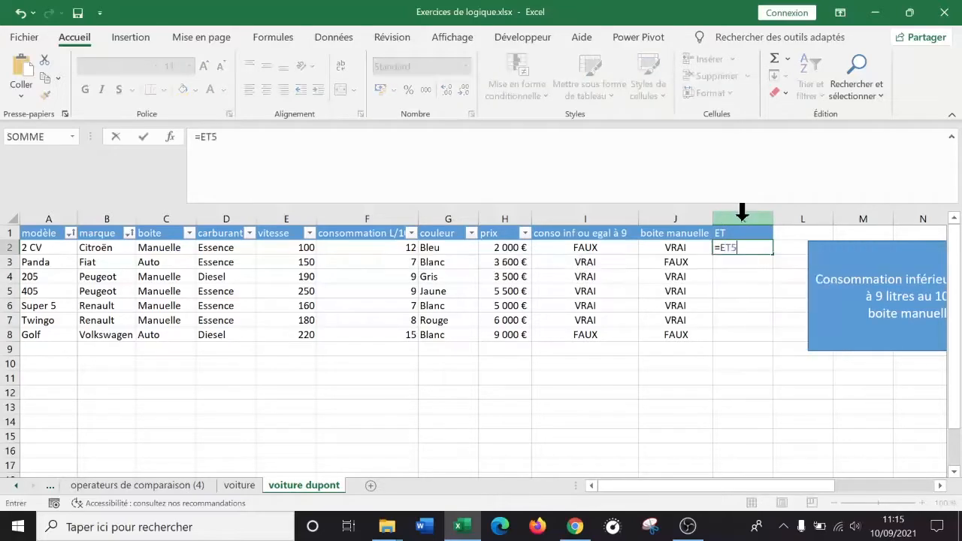
pyautogui.write('(')
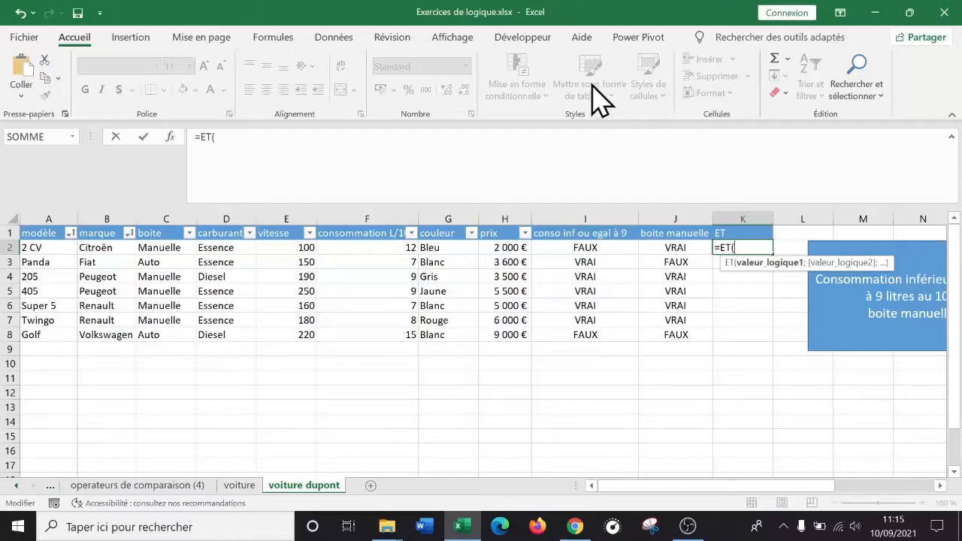
pyautogui.click(377, 244)
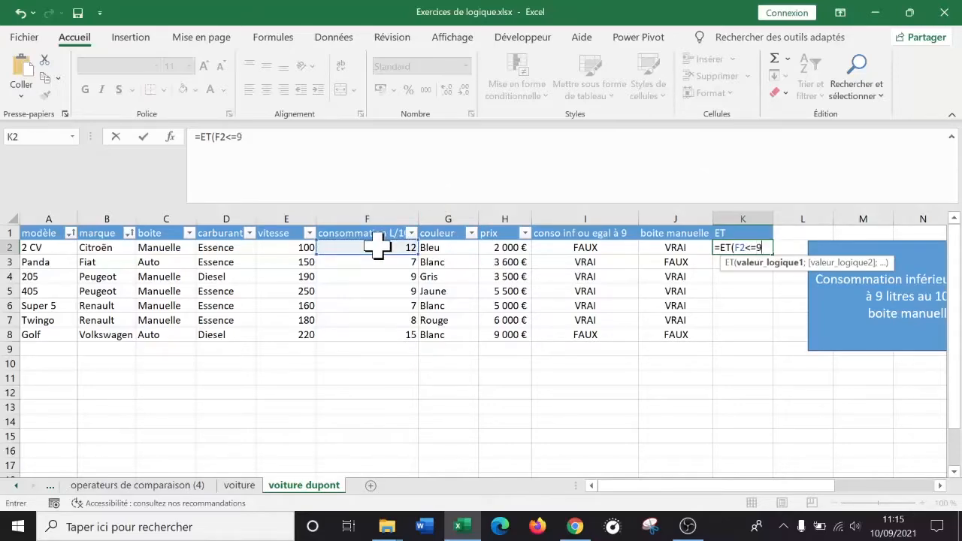
pyautogui.write('<=9;')
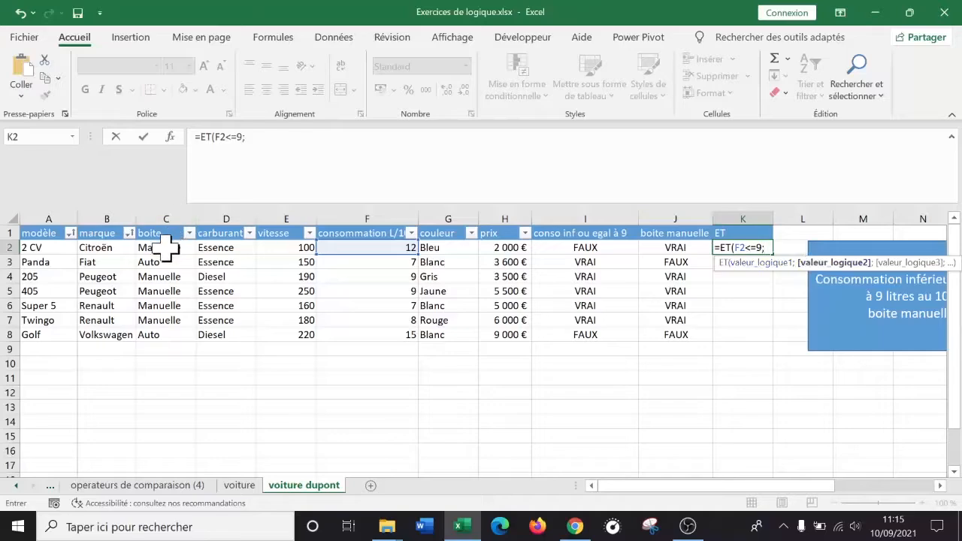
pyautogui.click(165, 248)
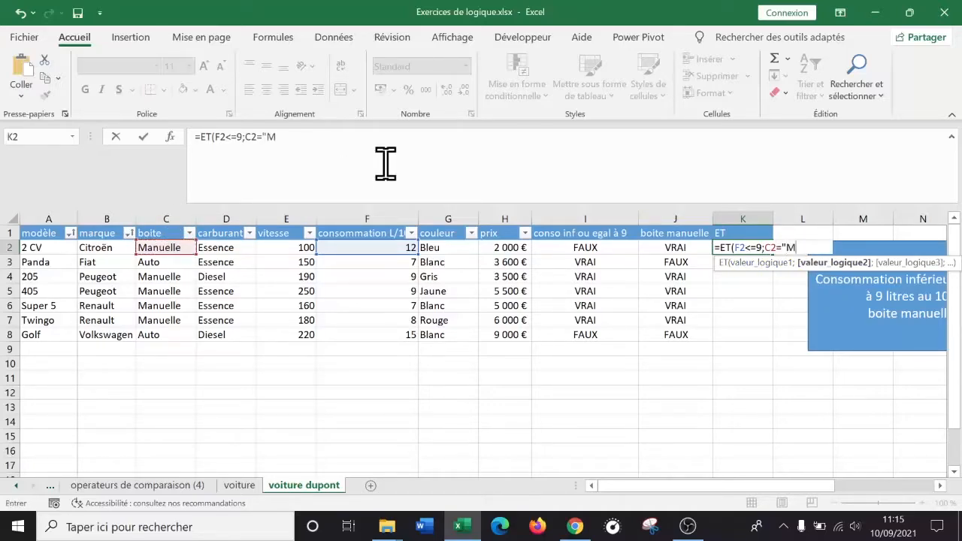
pyautogui.write('="Manuelle"')
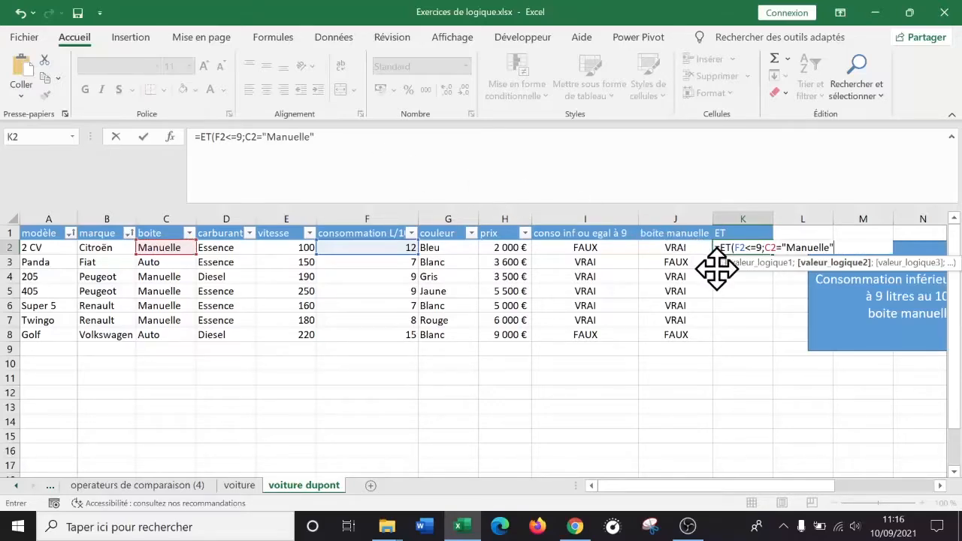
pyautogui.moveTo(713, 269); pyautogui.dragTo(633, 285)
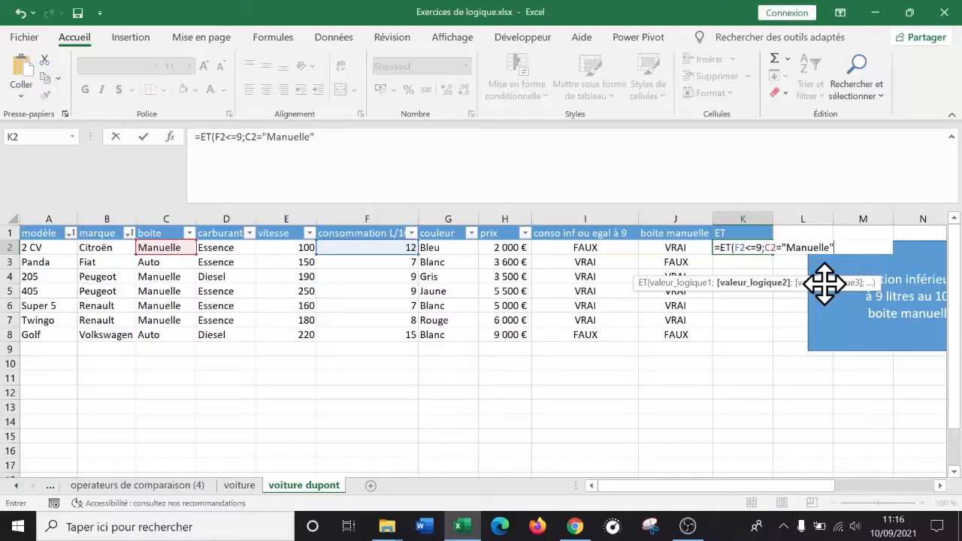
pyautogui.write(')')
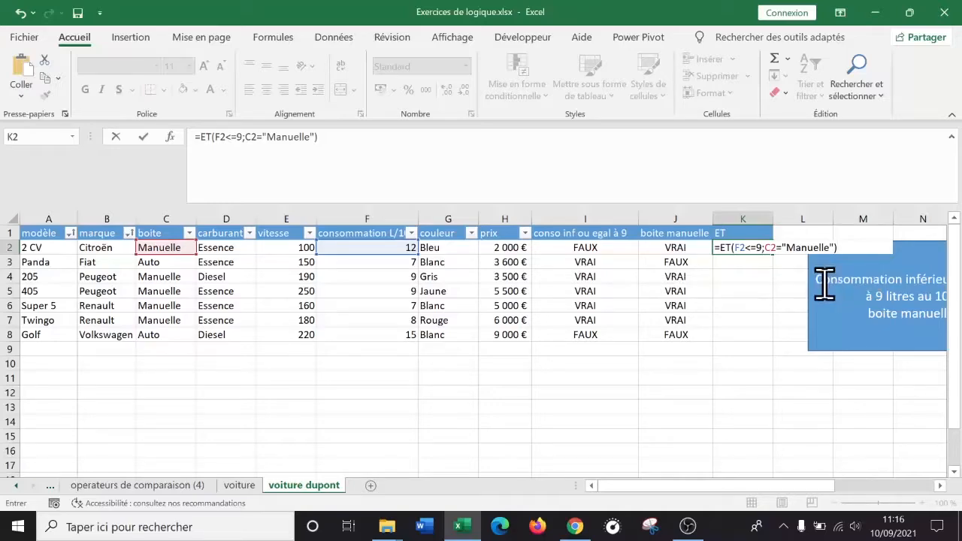
pyautogui.press('Return')
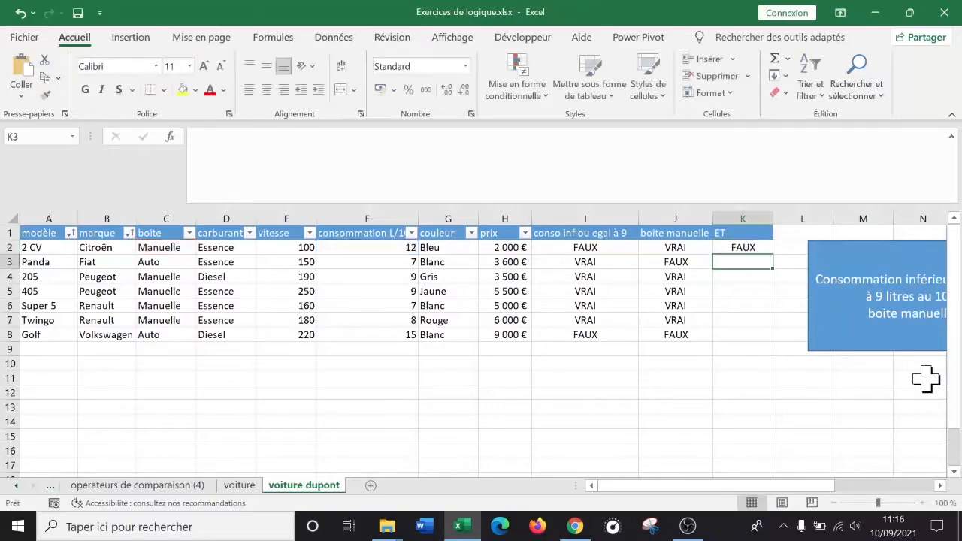
pyautogui.click(738, 247)
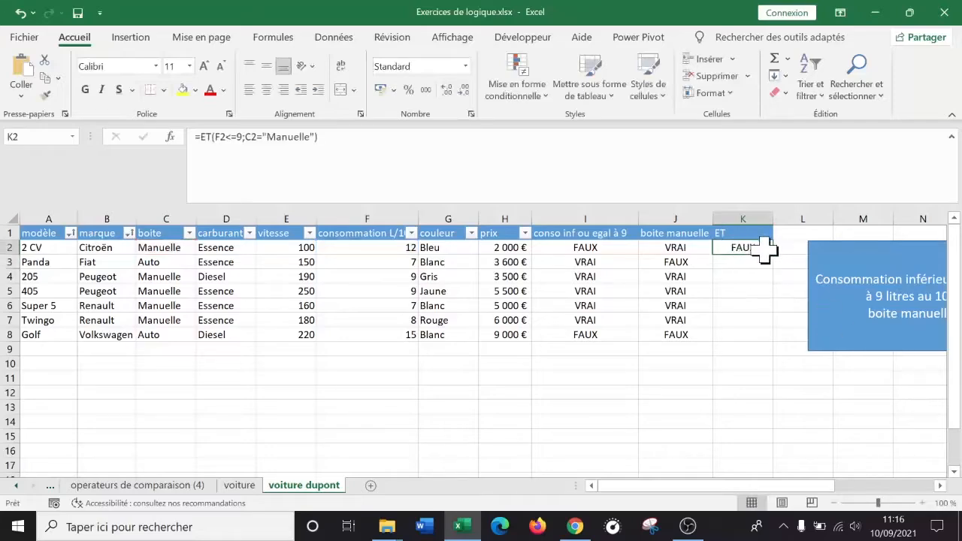
pyautogui.moveTo(777, 256); pyautogui.dragTo(763, 347)
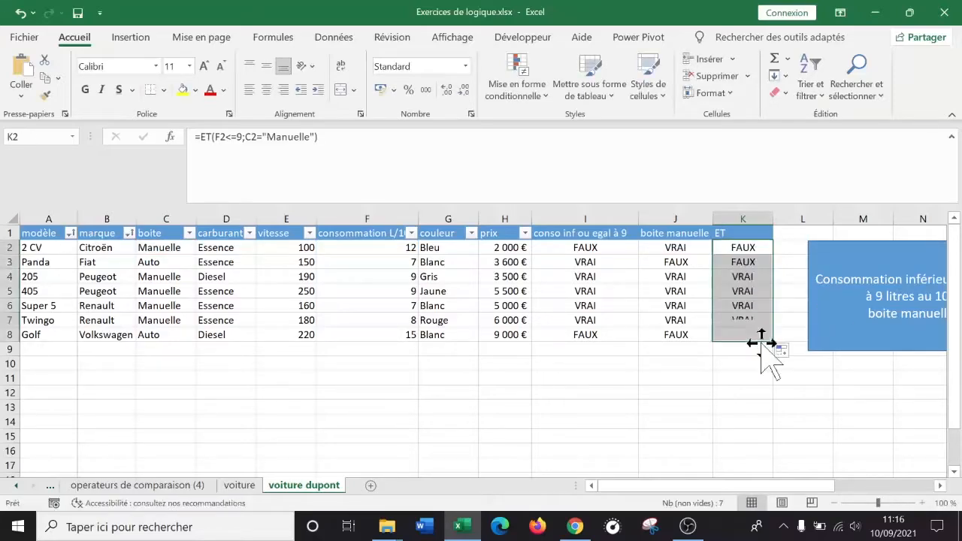
# - Examine rows 2 to 4 to compare each car's consumption and gearbox with its ET result
pyautogui.click(4, 247)
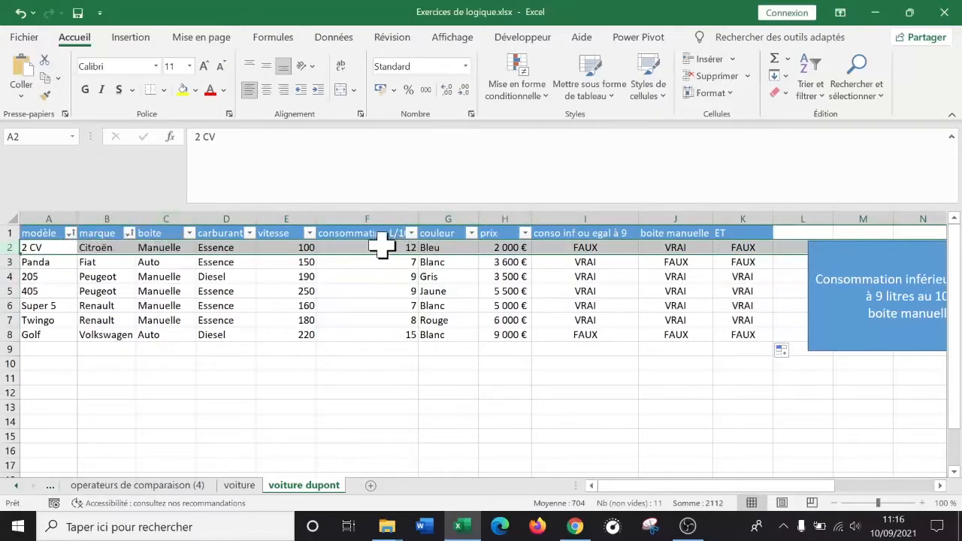
pyautogui.click(5, 261)
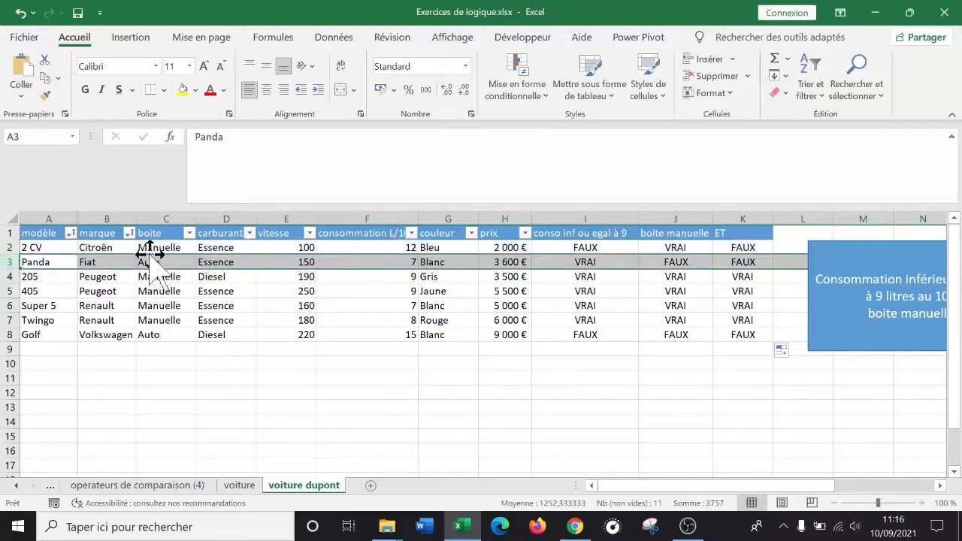
pyautogui.click(6, 277)
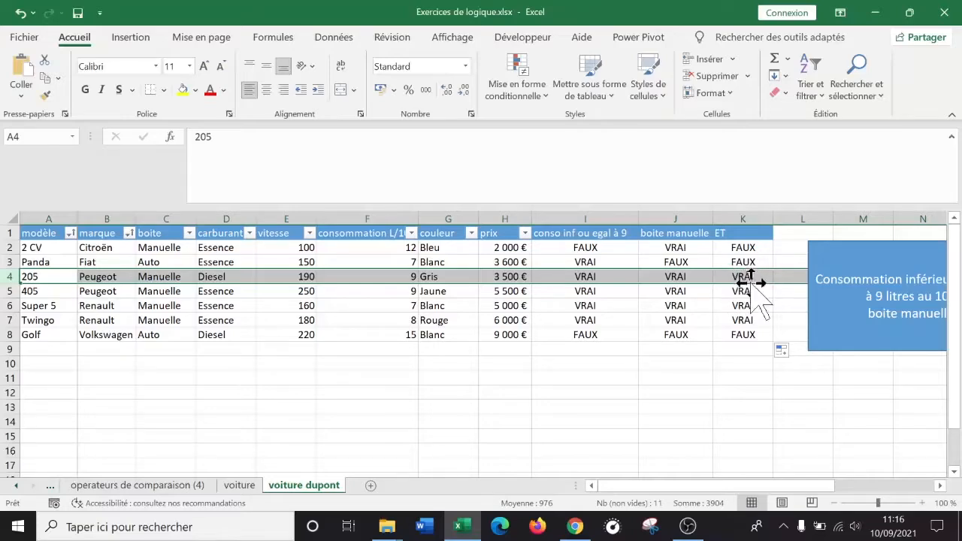
# - Inspect the consumption test formula in I2 and the manual-gearbox test formula in J2
pyautogui.click(760, 248)
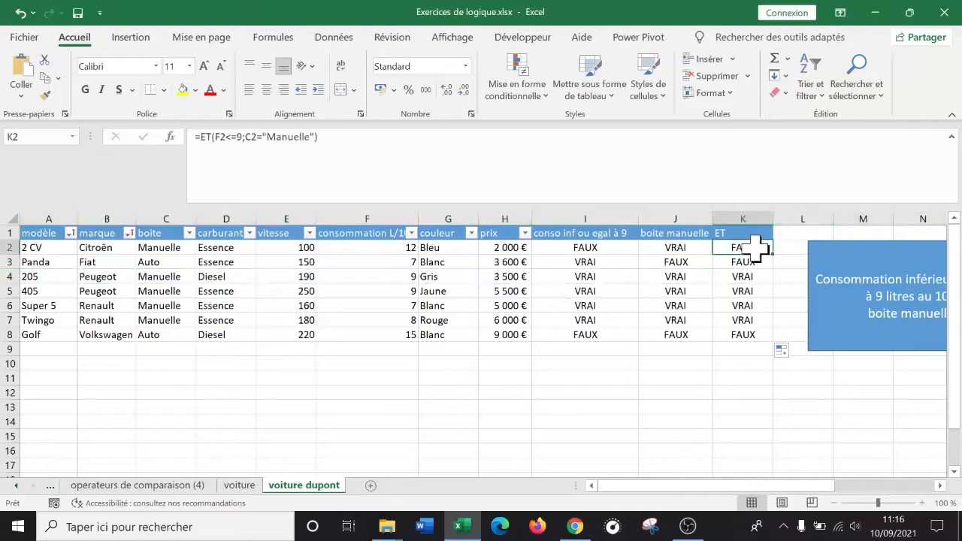
pyautogui.click(602, 247)
pyautogui.click(678, 248)
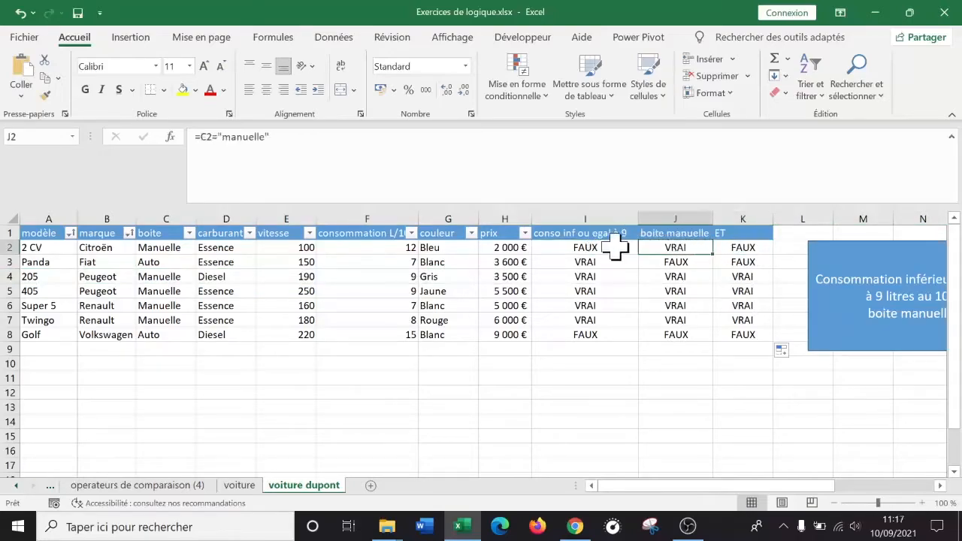
pyautogui.doubleClick(613, 248)
pyautogui.press('Escape')
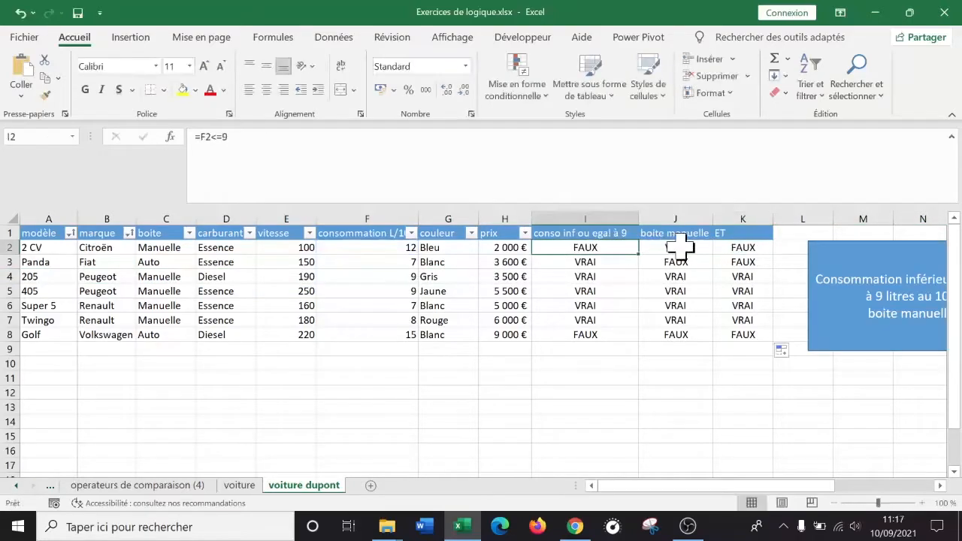
pyautogui.doubleClick(679, 247)
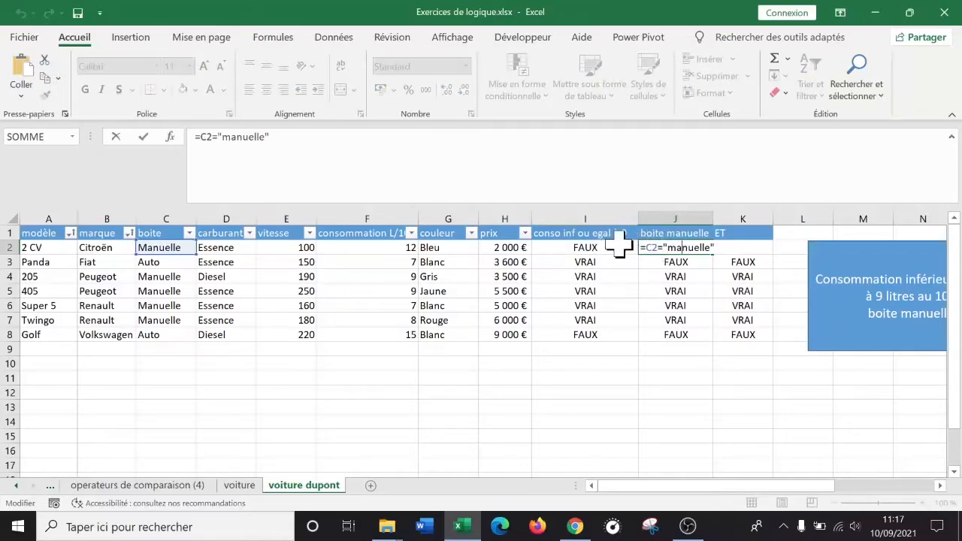
pyautogui.press('Escape')
# - Replace the K2 formula with =ET(I2;J2) and fill it down to K8
pyautogui.doubleClick(756, 248)
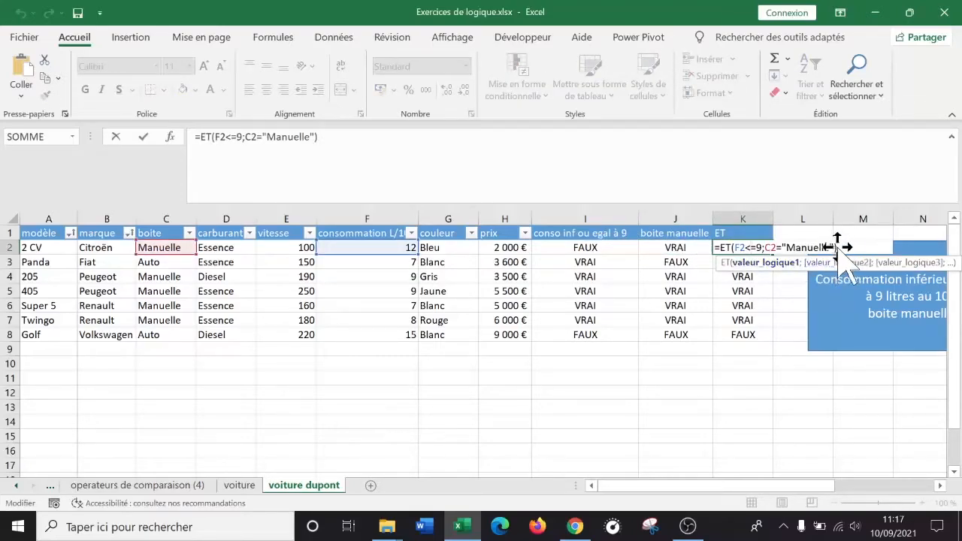
pyautogui.click(817, 246)
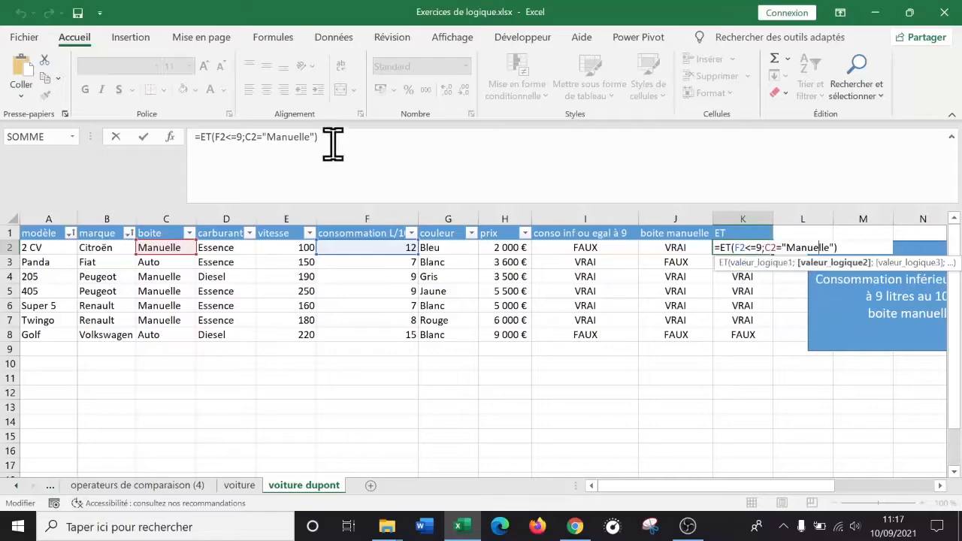
pyautogui.moveTo(331, 138); pyautogui.dragTo(218, 138)
pyautogui.press('BackSpace')
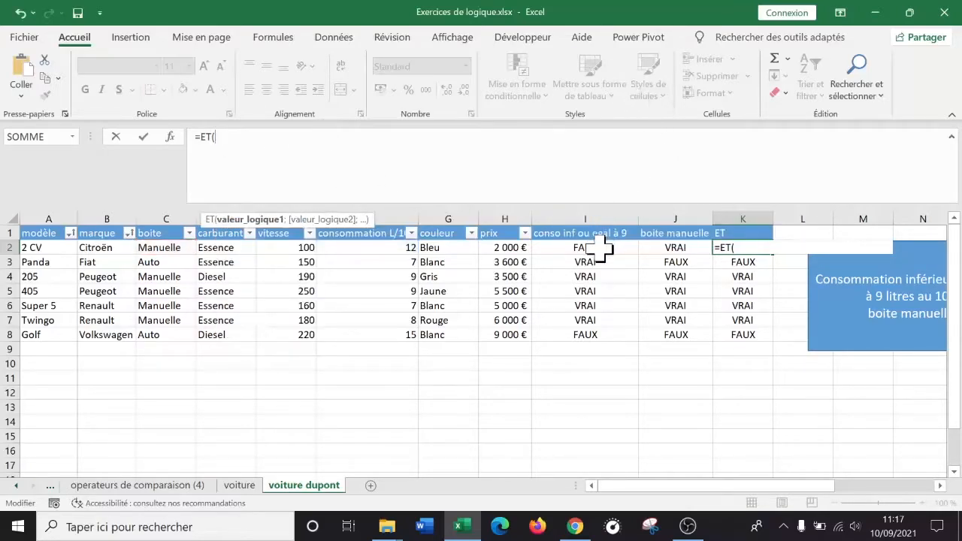
pyautogui.click(599, 251)
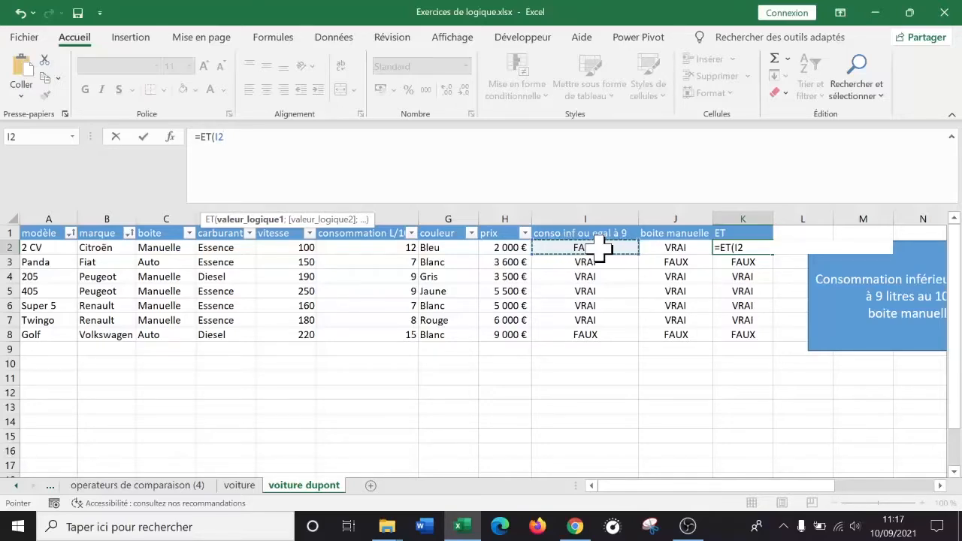
pyautogui.write(';')
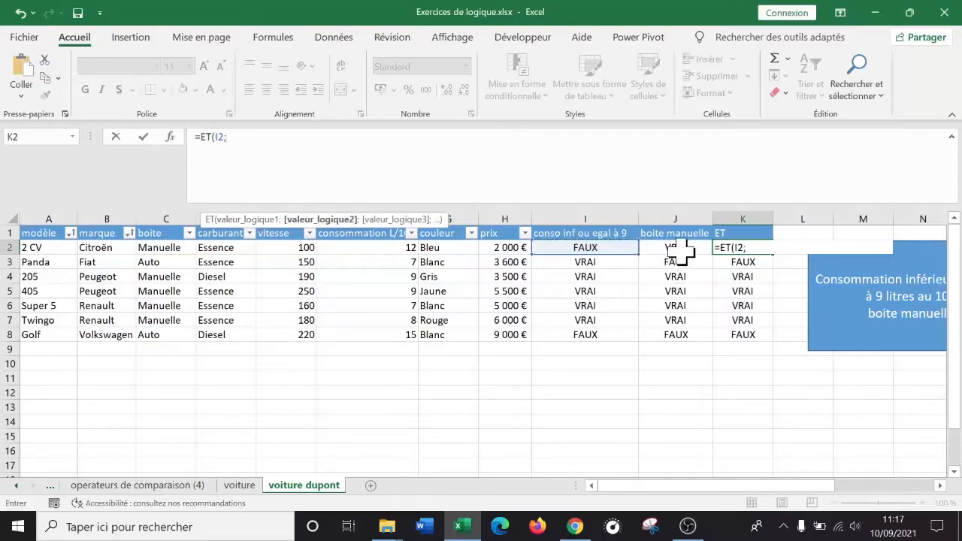
pyautogui.click(681, 252)
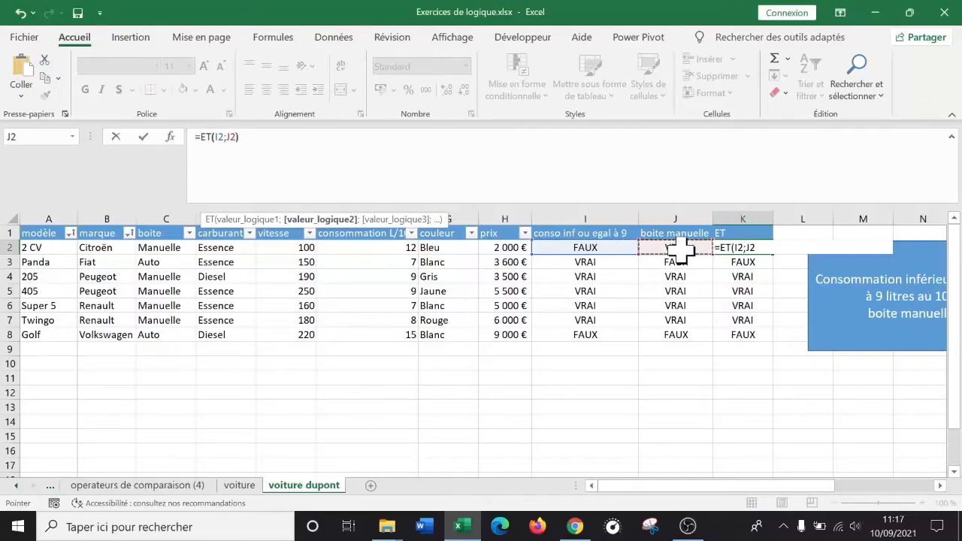
pyautogui.write(')')
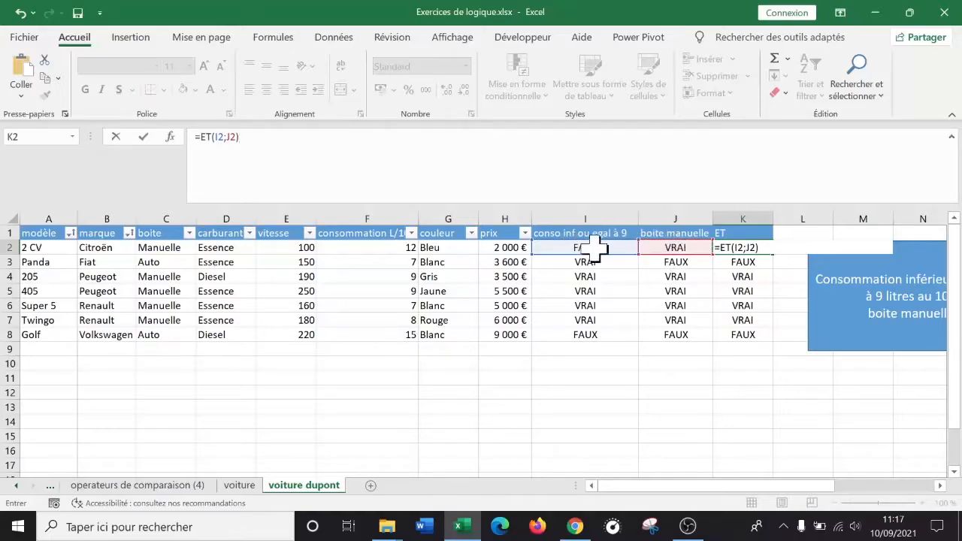
pyautogui.press('Return')
pyautogui.click(756, 247)
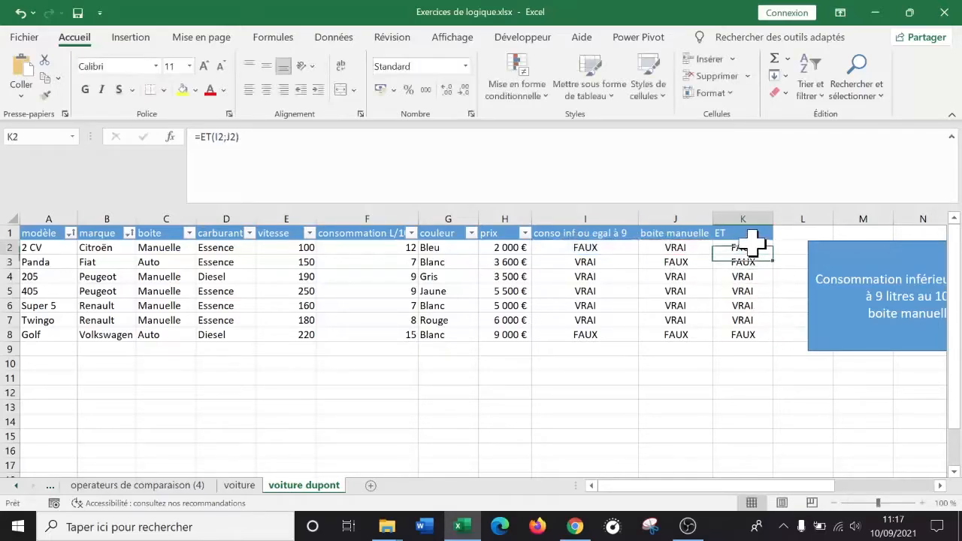
pyautogui.doubleClick(772, 254)
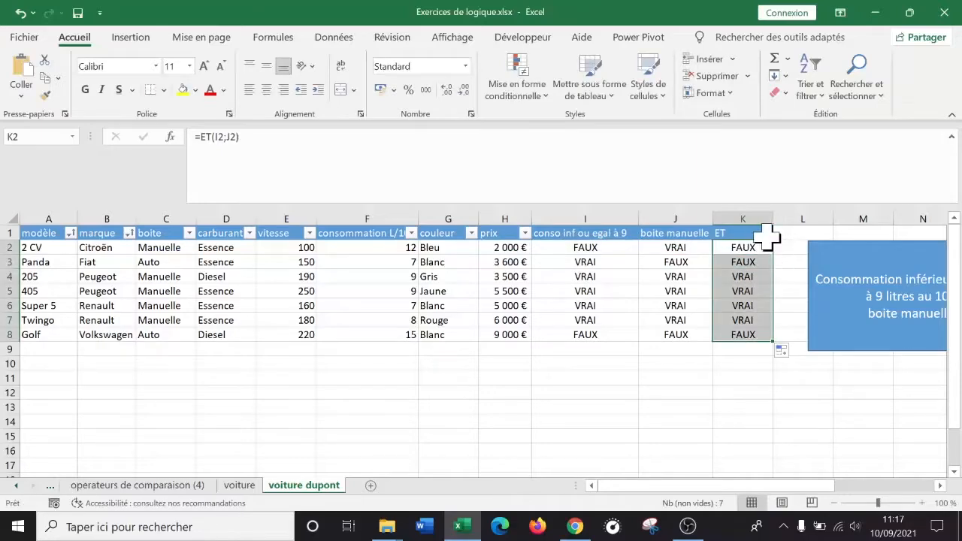
# - Inspect the cells referenced by the ET formula in K2, and undo the accidental change to that cell
pyautogui.click(745, 249)
pyautogui.doubleClick(743, 246)
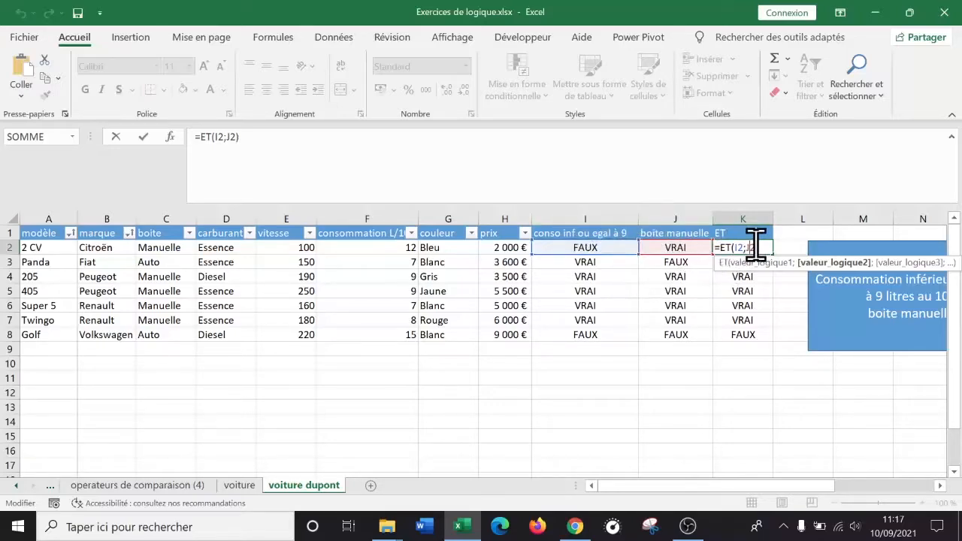
pyautogui.click(785, 246)
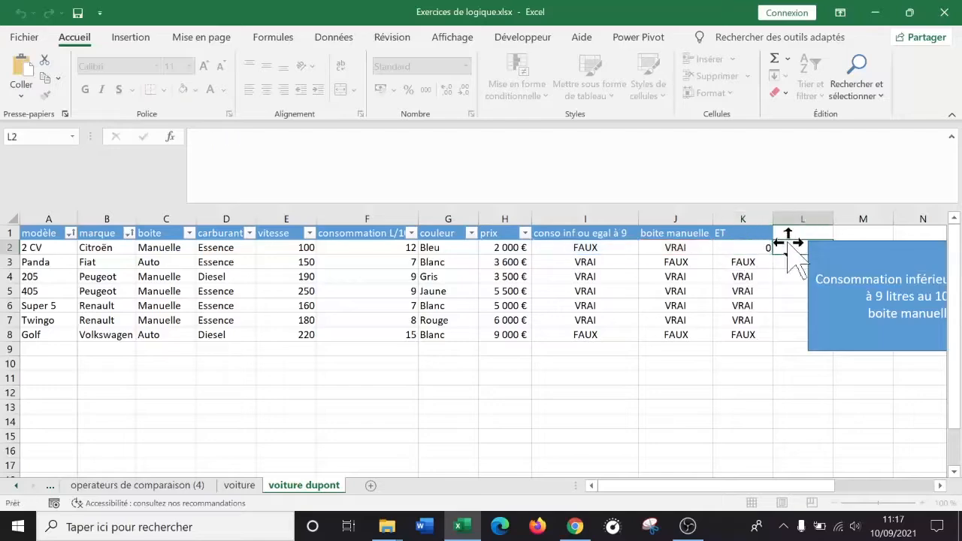
pyautogui.click(20, 13)
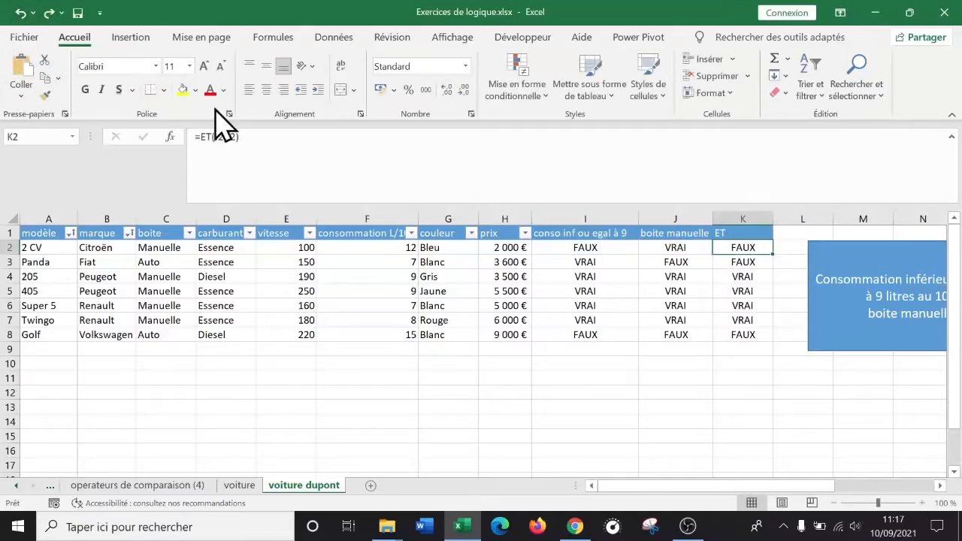
pyautogui.doubleClick(739, 248)
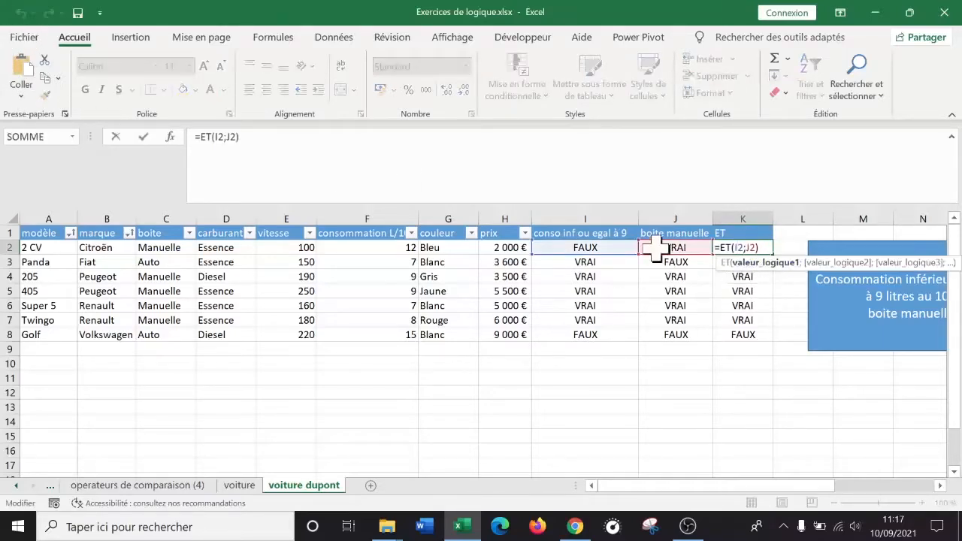
pyautogui.click(673, 349)
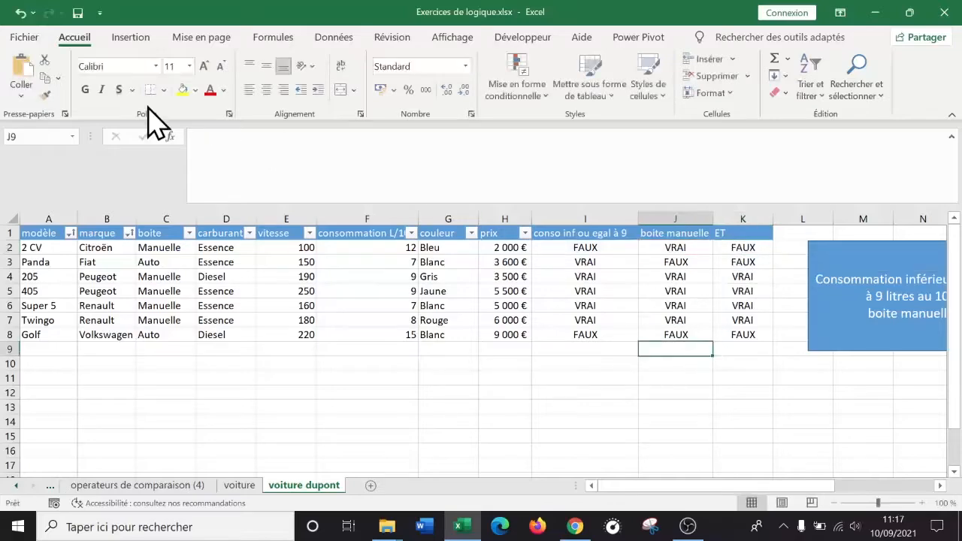
# - Undo the recent K2 edits until the formula is back to =ET(F2<=9;C2="Manuelle")
pyautogui.click(20, 13)
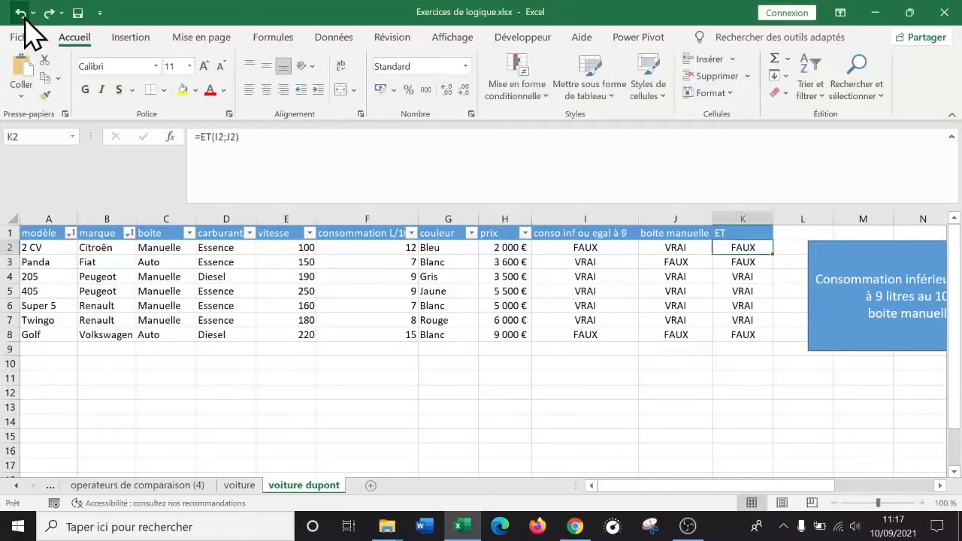
pyautogui.doubleClick(758, 248)
pyautogui.click(647, 377)
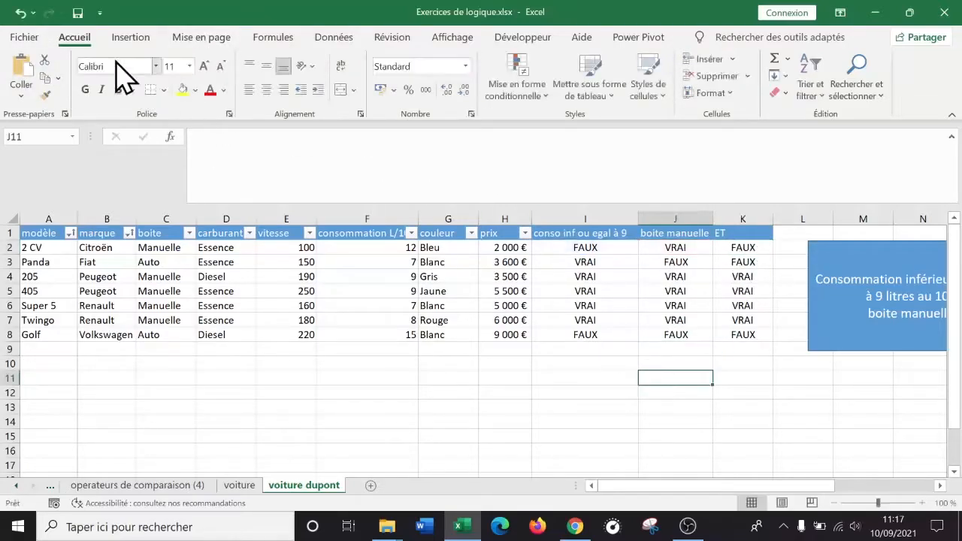
pyautogui.click(20, 13)
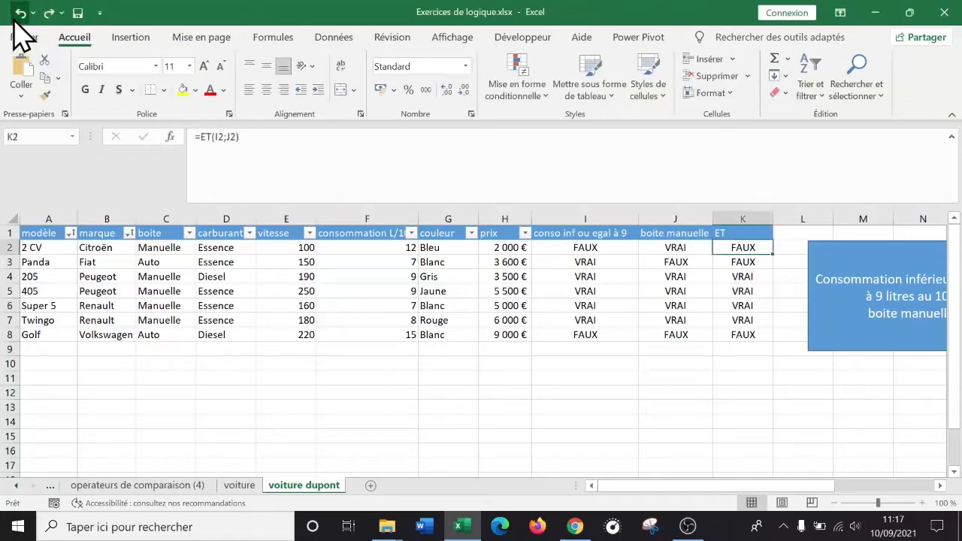
pyautogui.click(21, 13)
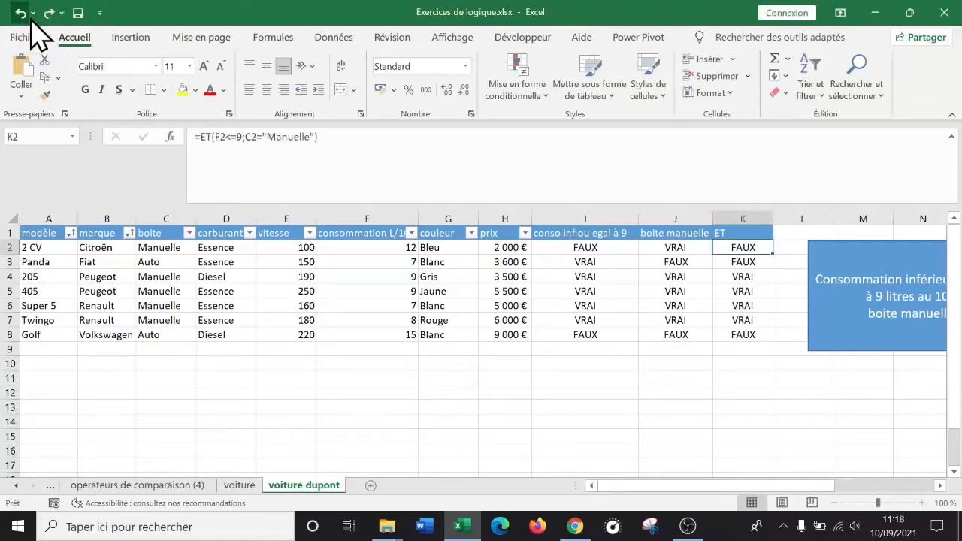
# - Inspect the consumption and gearbox conditions inside the ET formula in K2 without changing it
pyautogui.doubleClick(758, 248)
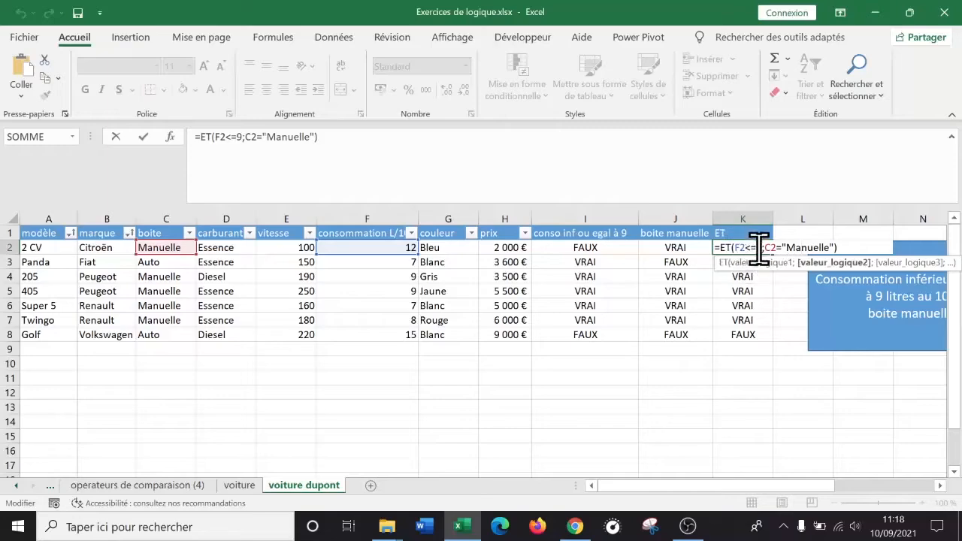
pyautogui.click(783, 247)
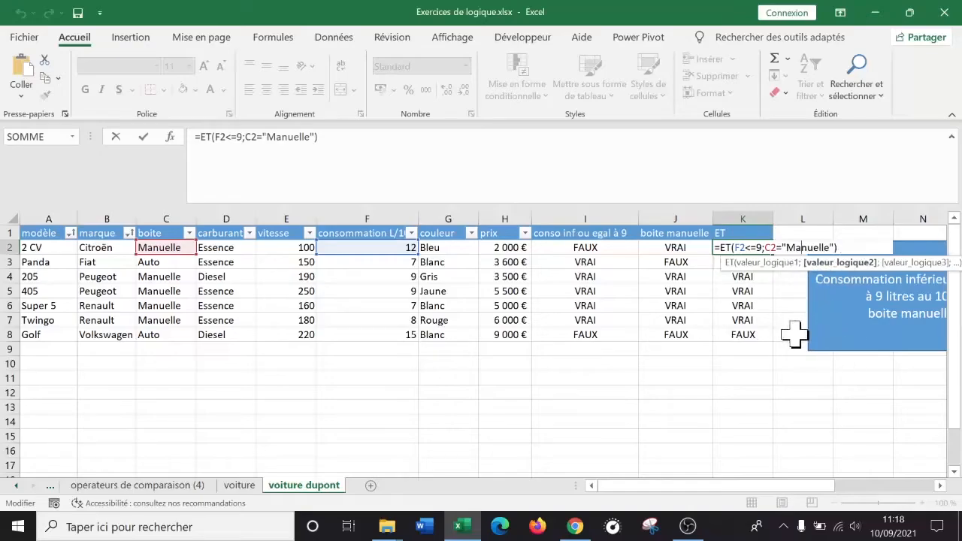
pyautogui.press('Escape')
# - Enlarge the sheet to 140 % and review the ET formulas in K2 and K4
pyautogui.click(940, 487)
pyautogui.click(939, 487)
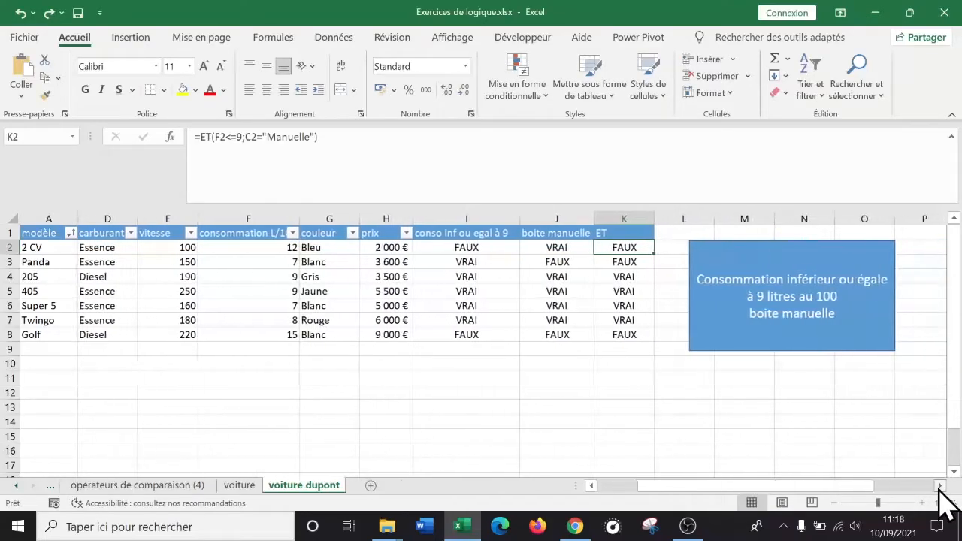
pyautogui.click(940, 488)
pyautogui.click(922, 503)
pyautogui.click(921, 503)
pyautogui.click(922, 503)
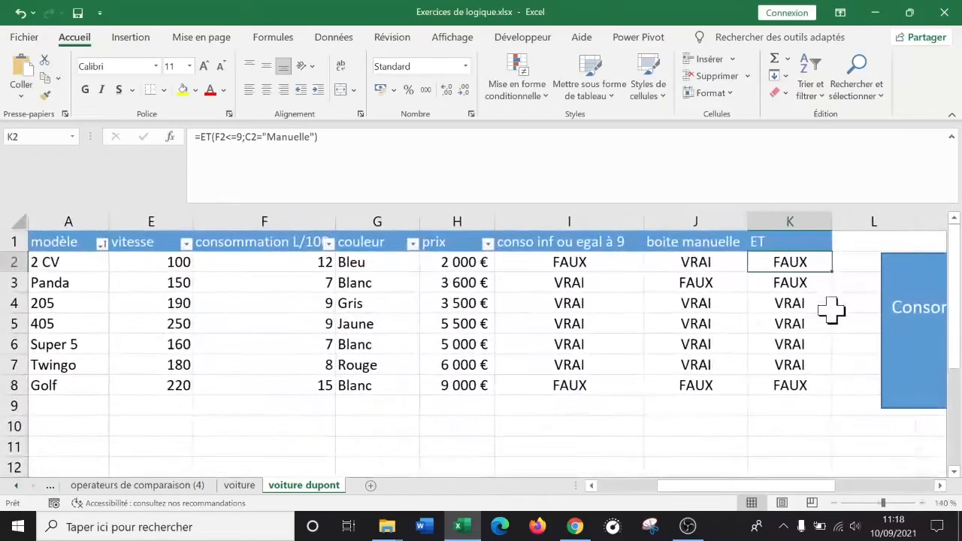
pyautogui.doubleClick(815, 260)
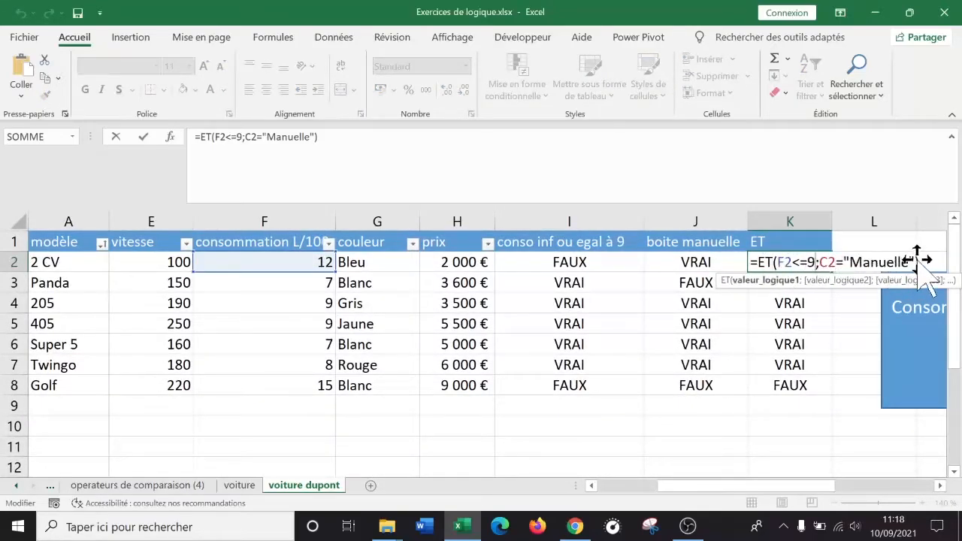
pyautogui.click(825, 262)
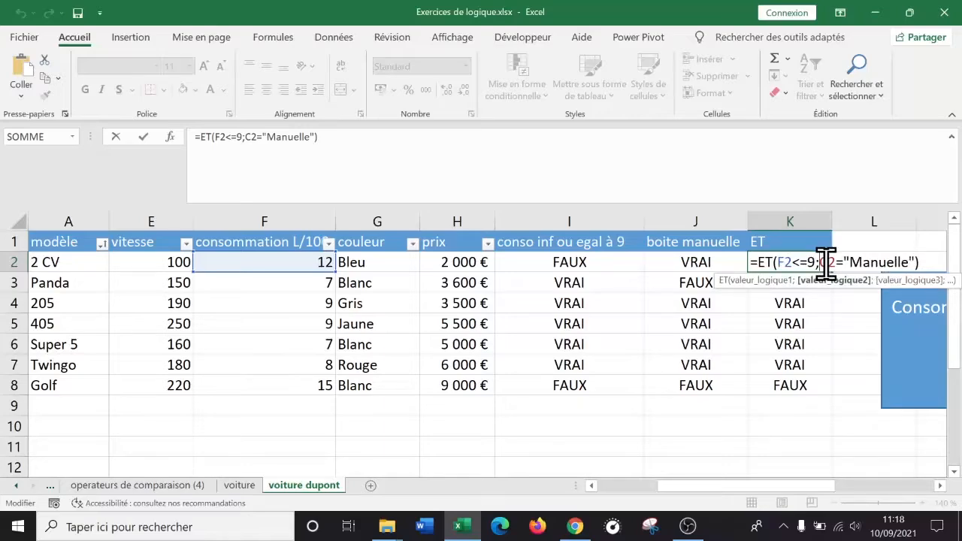
pyautogui.press('Return')
pyautogui.press('Down')
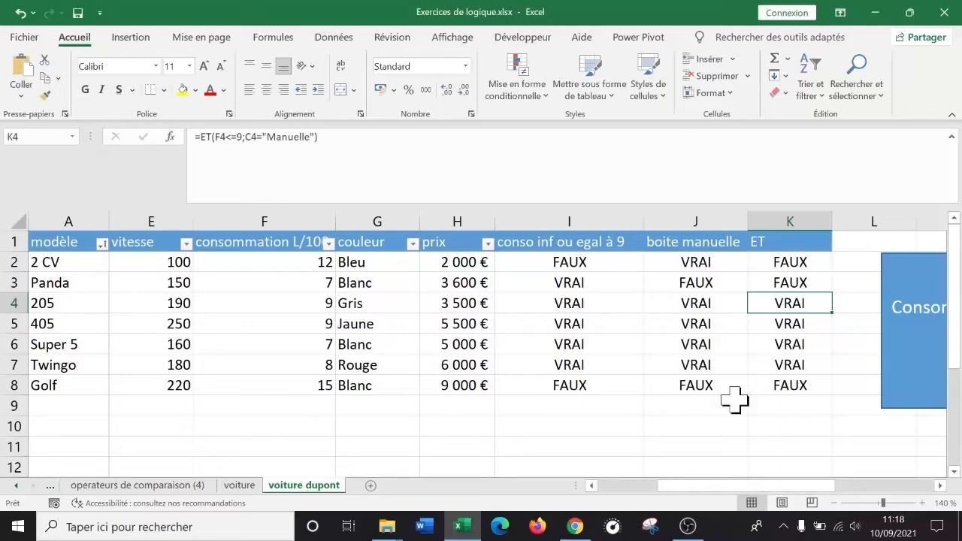
pyautogui.click(794, 259)
pyautogui.click(795, 305)
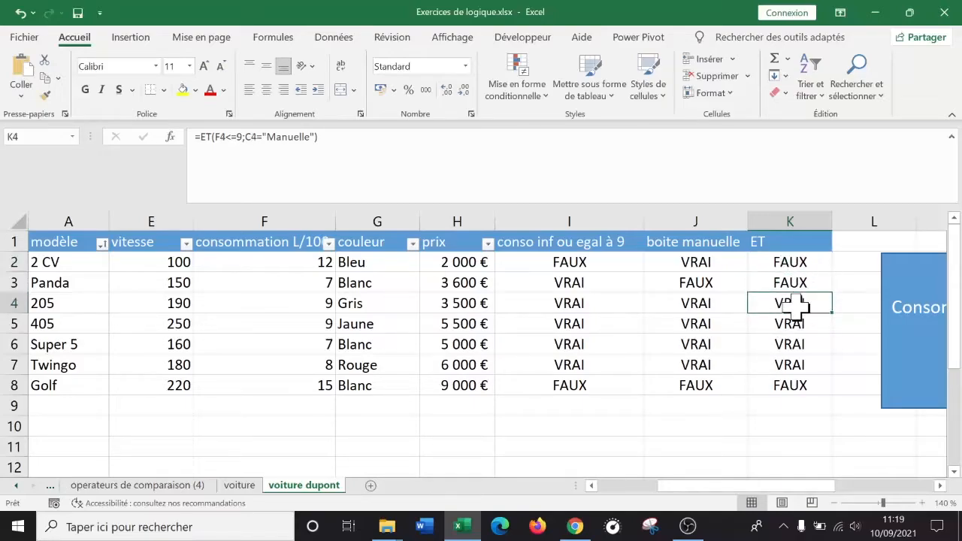
# - Add a trailing space after "Manuelle" in the gearbox cell C4 of the 205
pyautogui.moveTo(736, 486); pyautogui.dragTo(649, 489)
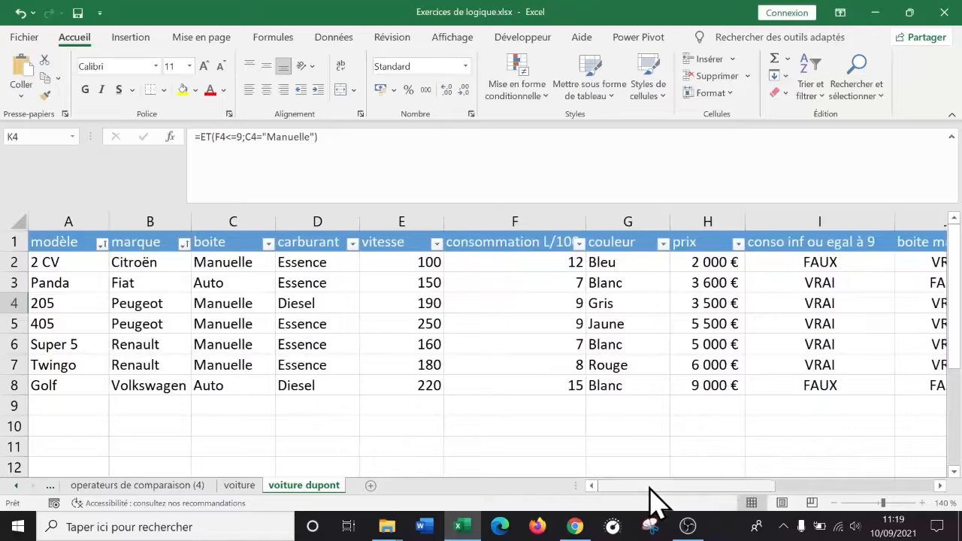
pyautogui.click(258, 303)
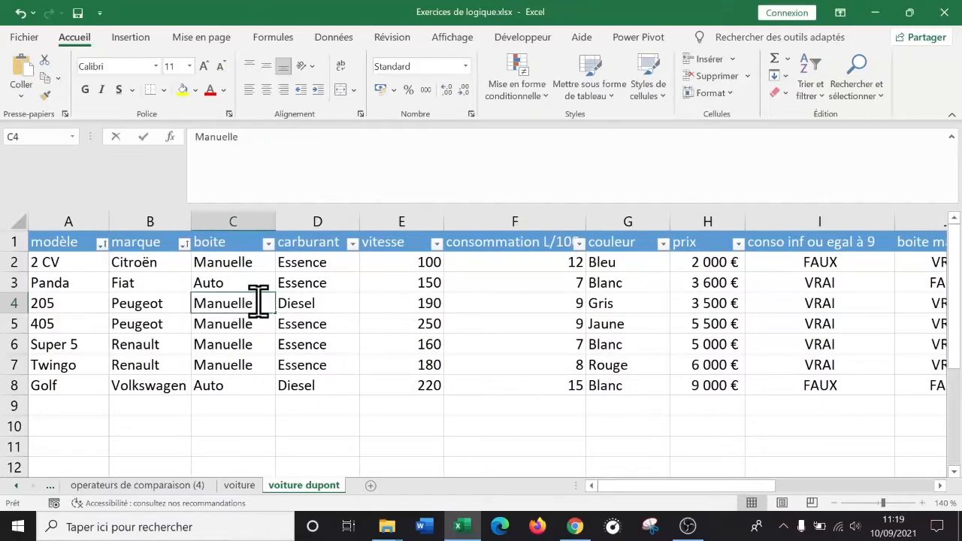
pyautogui.doubleClick(258, 303)
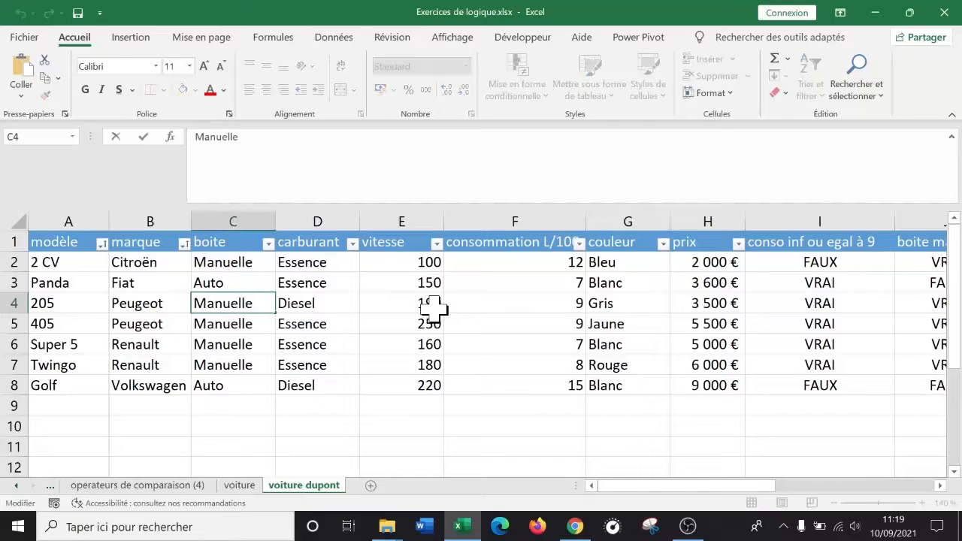
pyautogui.press('Return')
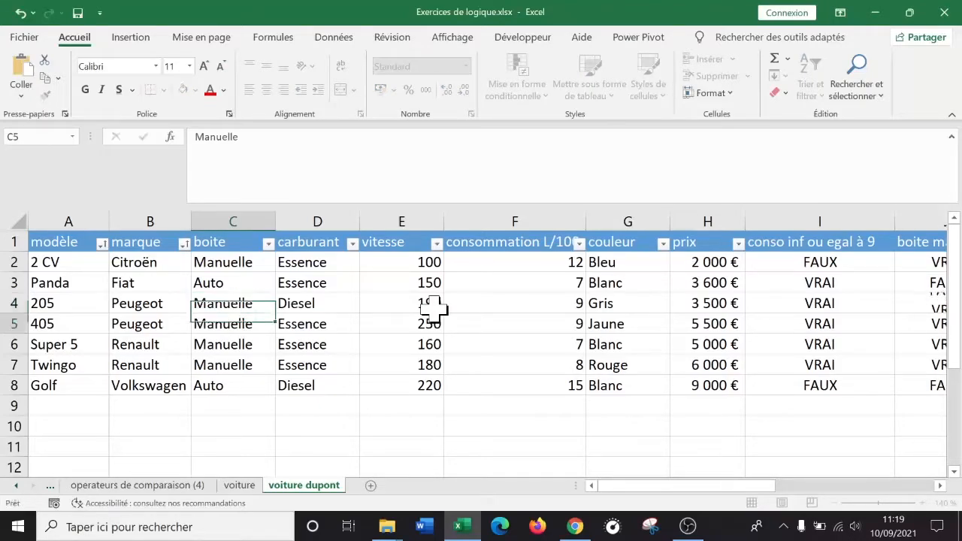
# - Examine row 4 across to column K to see how the altered gearbox text affects the manual-gearbox and ET tests
pyautogui.press('Up')
pyautogui.press('Right')
pyautogui.press('Right')
pyautogui.press('Right')
pyautogui.press('Right')
pyautogui.press('Right')
pyautogui.press('Right')
pyautogui.press('Right')
pyautogui.press('Right')
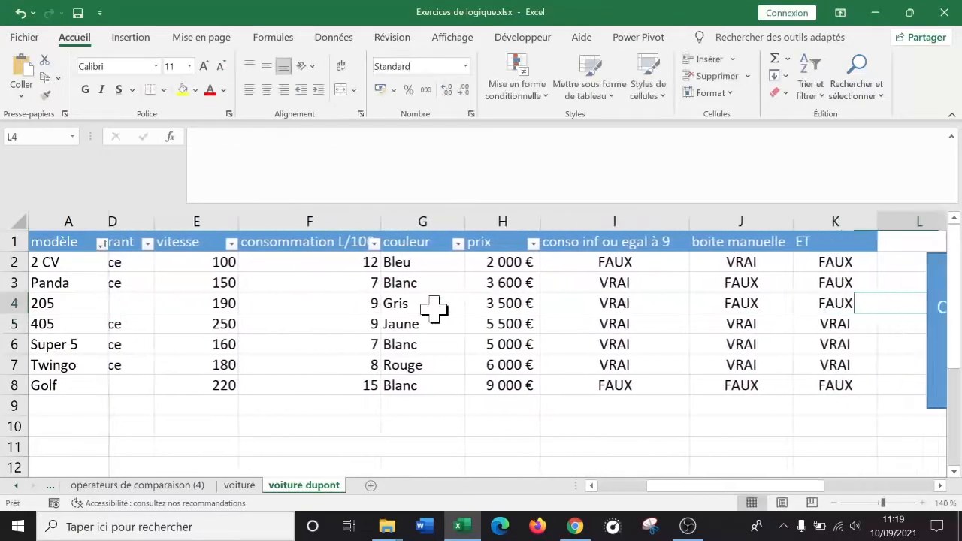
pyautogui.press('Right')
pyautogui.press('Right')
pyautogui.press('Left')
pyautogui.press('Left')
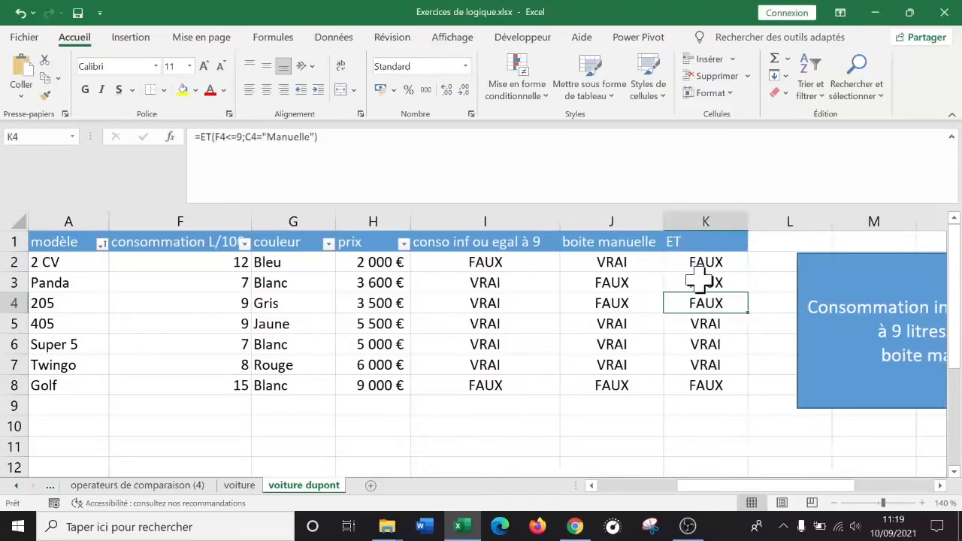
# - Remove the trailing space after "Manuelle" in C4
pyautogui.moveTo(713, 485); pyautogui.dragTo(578, 487)
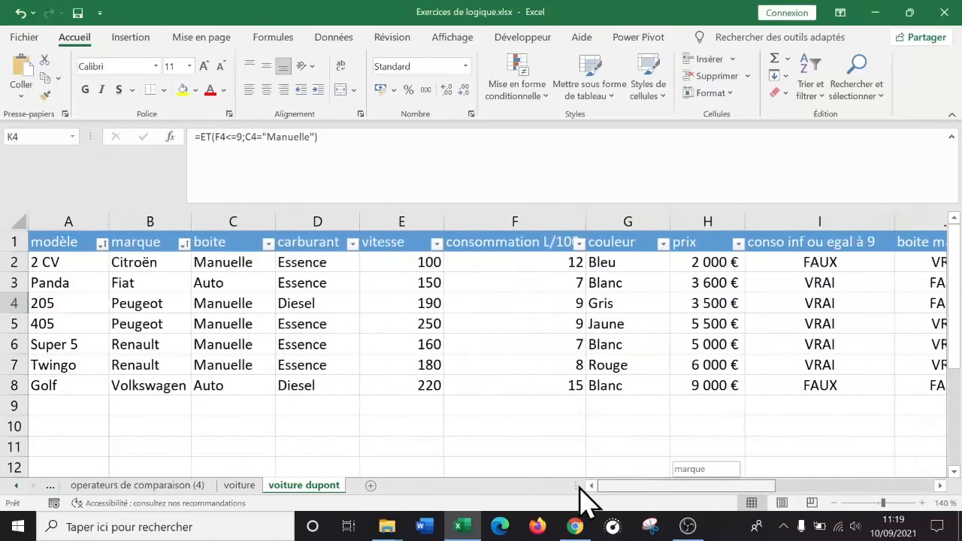
pyautogui.doubleClick(266, 303)
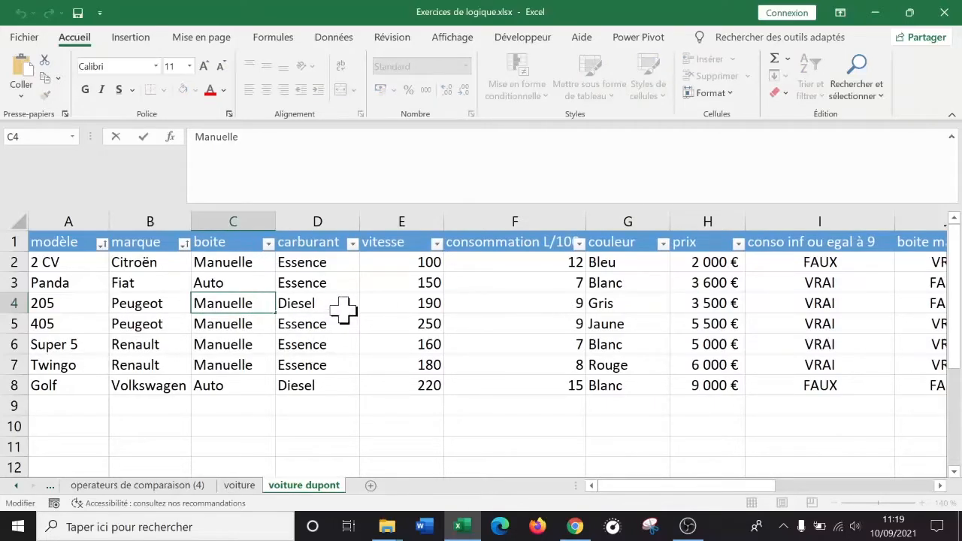
pyautogui.press('Escape')
pyautogui.press('Up')
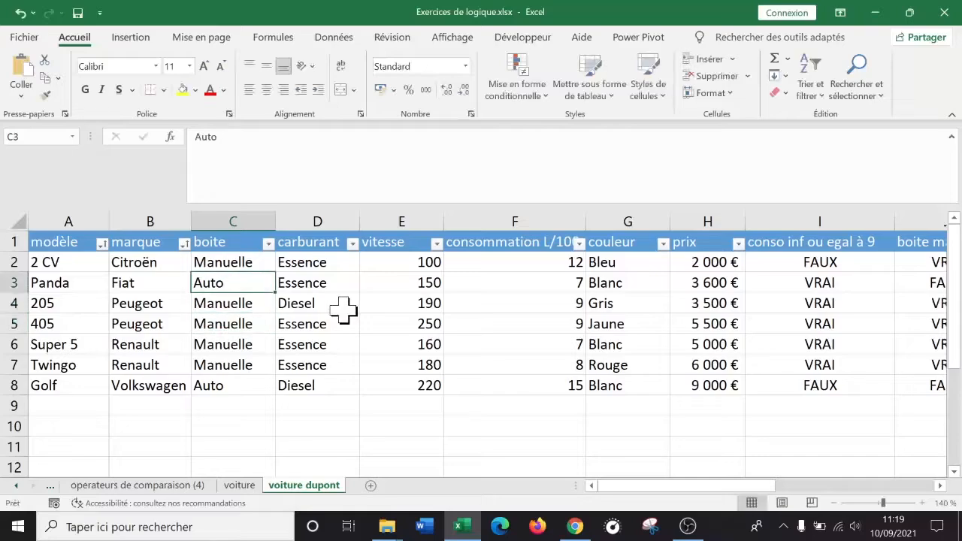
pyautogui.press('Down')
pyautogui.press('Up')
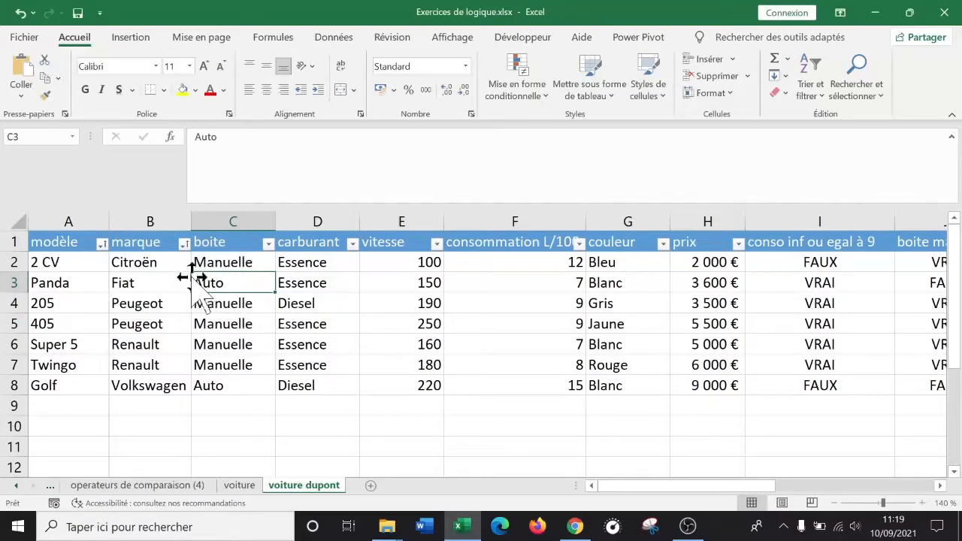
# - Check the ET results in K2, K5 and K7 and the manual-gearbox test in J4 against the stated criteria
pyautogui.moveTo(634, 489); pyautogui.dragTo(800, 492)
pyautogui.click(477, 262)
pyautogui.click(479, 323)
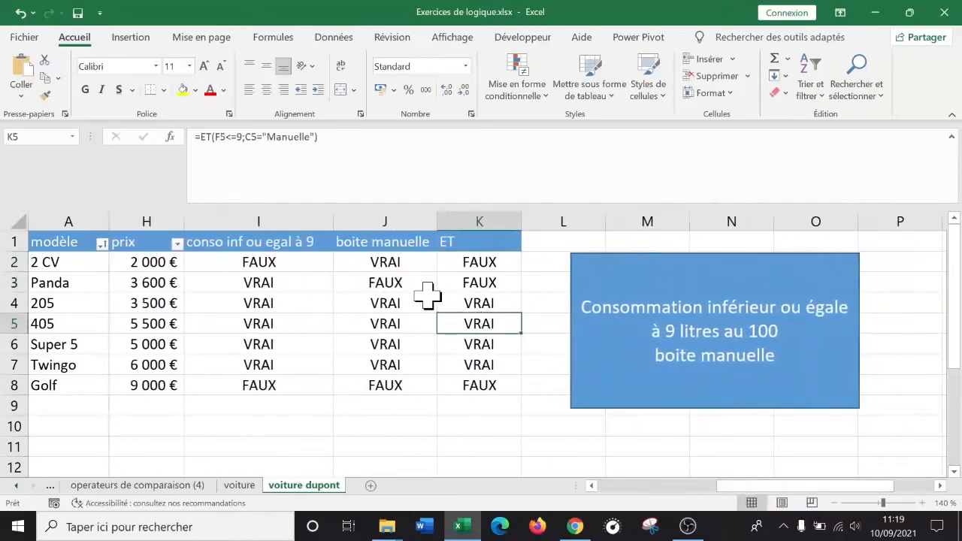
pyautogui.click(430, 300)
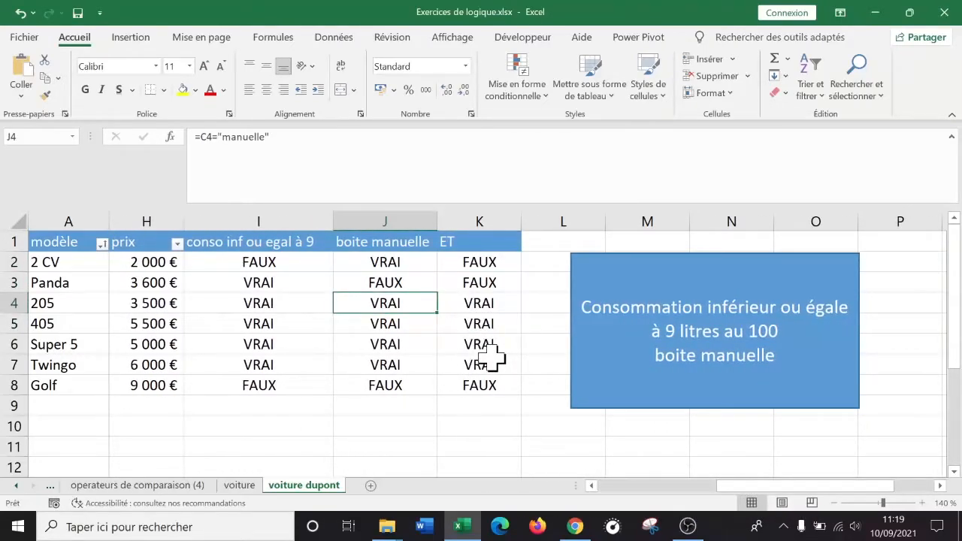
pyautogui.click(490, 363)
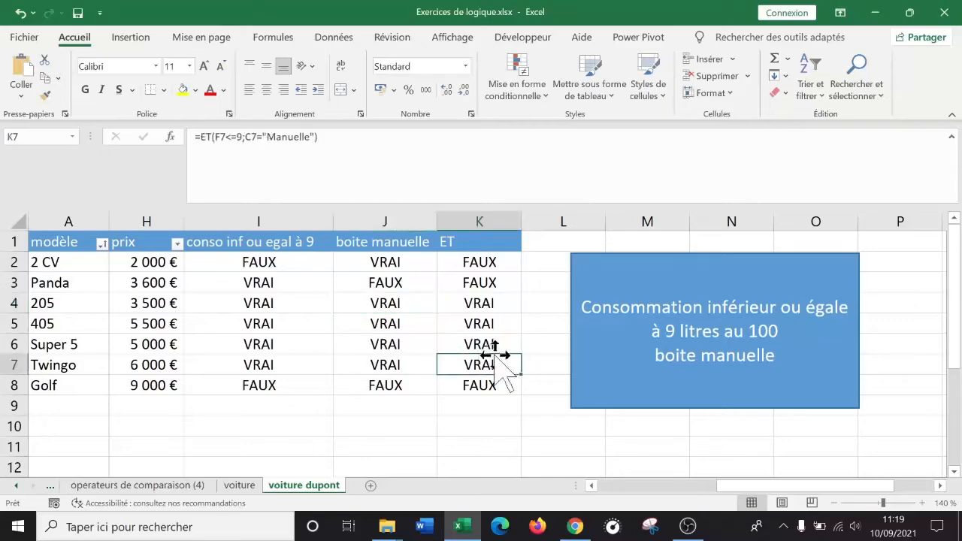